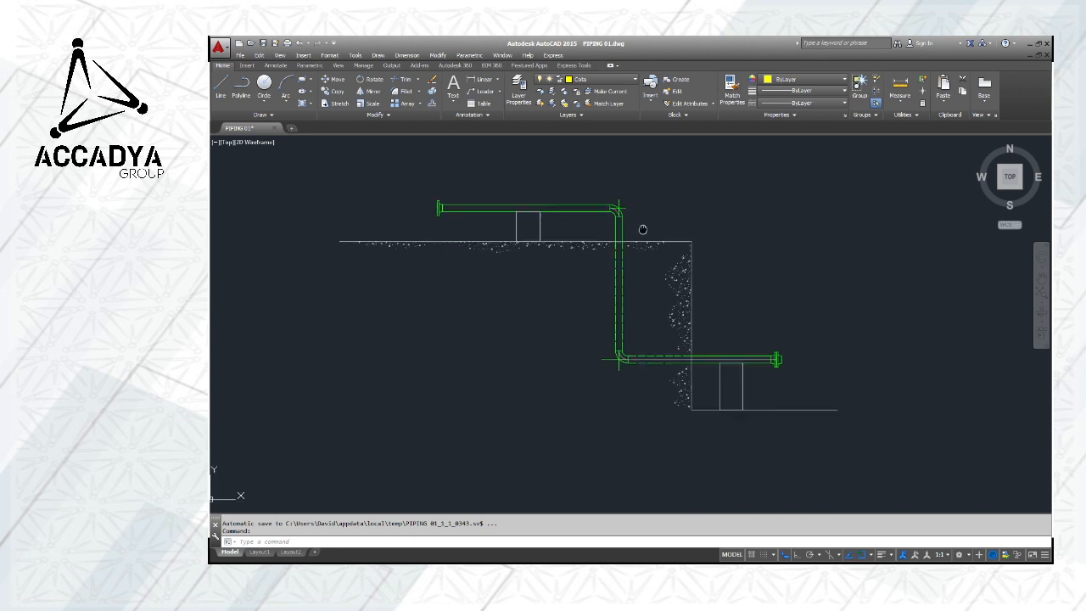
Measure the vertical distance between the centreline intersections of the upper and lower elbows in the reference piping view.
click(899, 84)
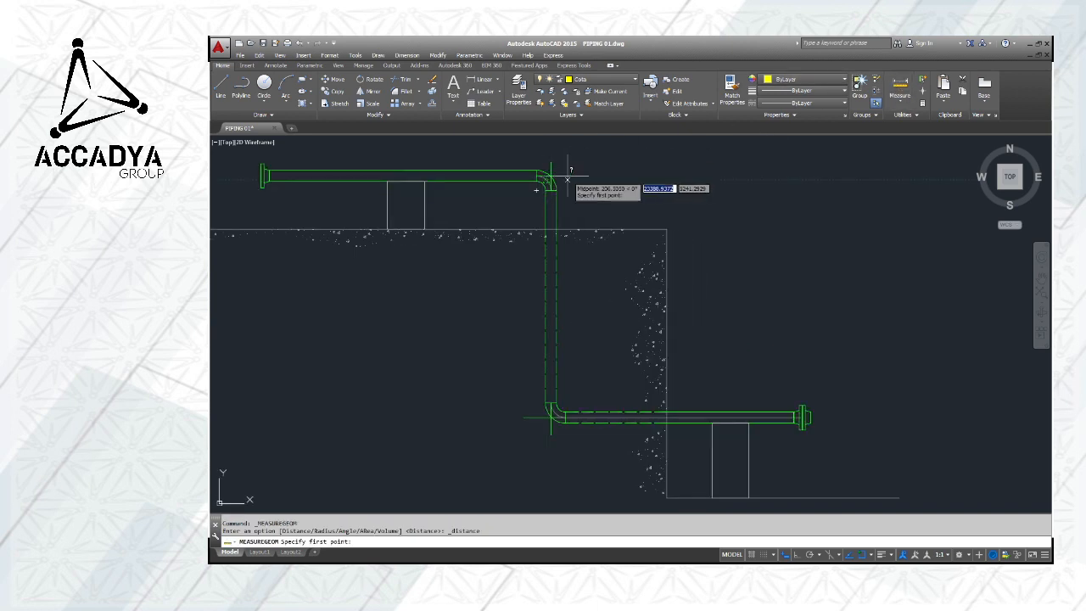
scroll(560, 176, up, 4)
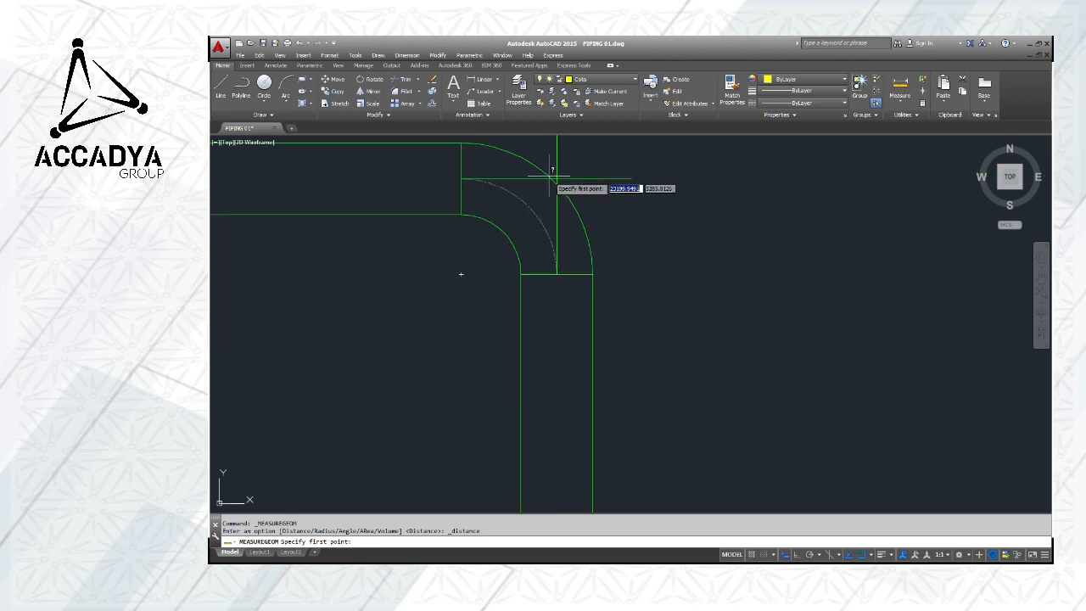
click(560, 180)
scroll(563, 182, down, 6)
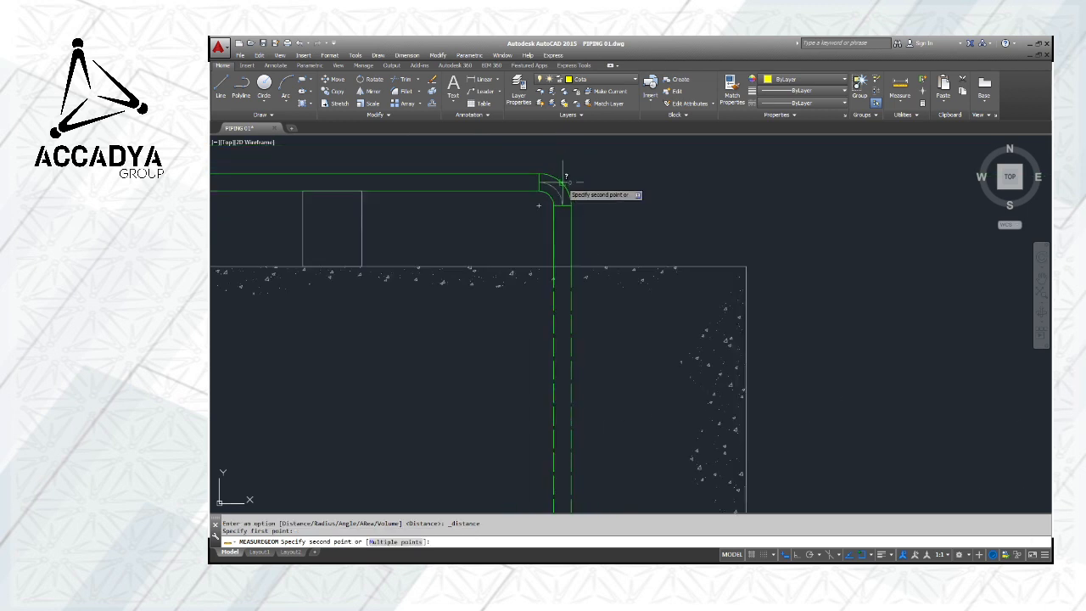
scroll(559, 340, up, 3)
scroll(560, 343, up, 4)
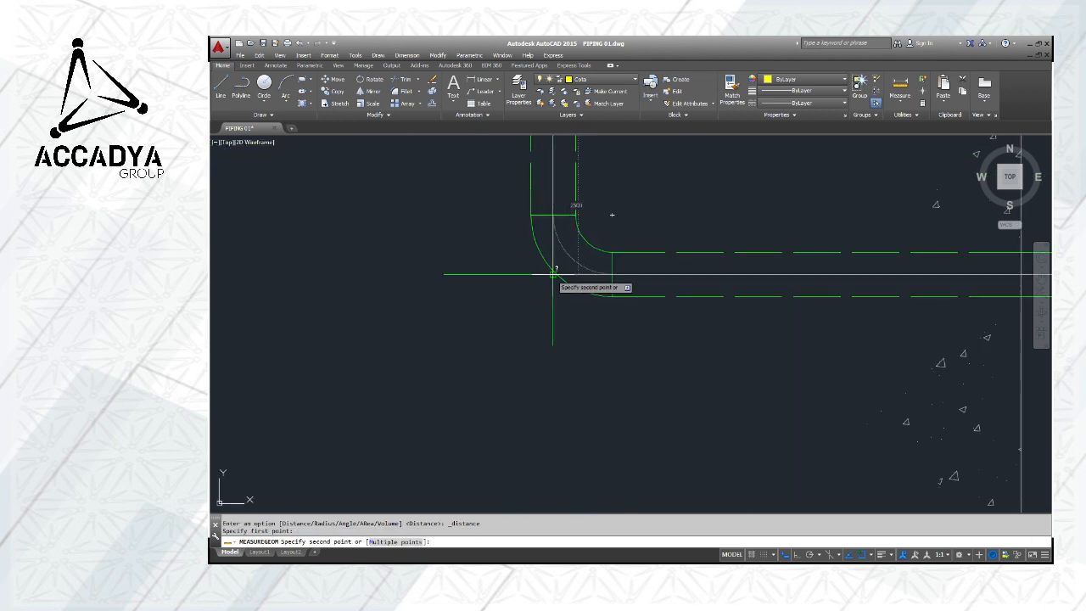
click(552, 273)
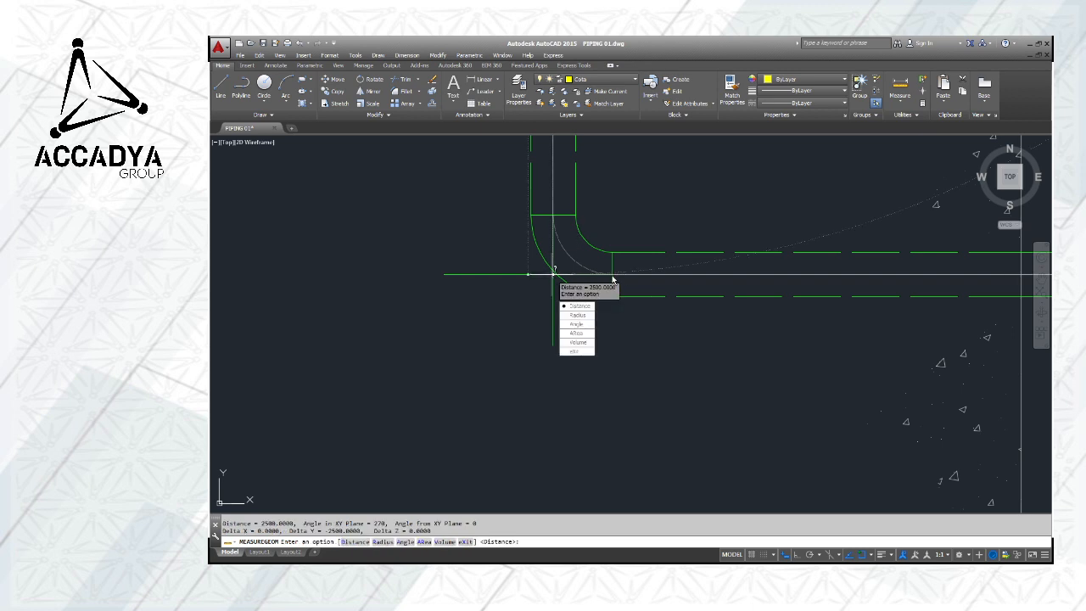
key(Escape)
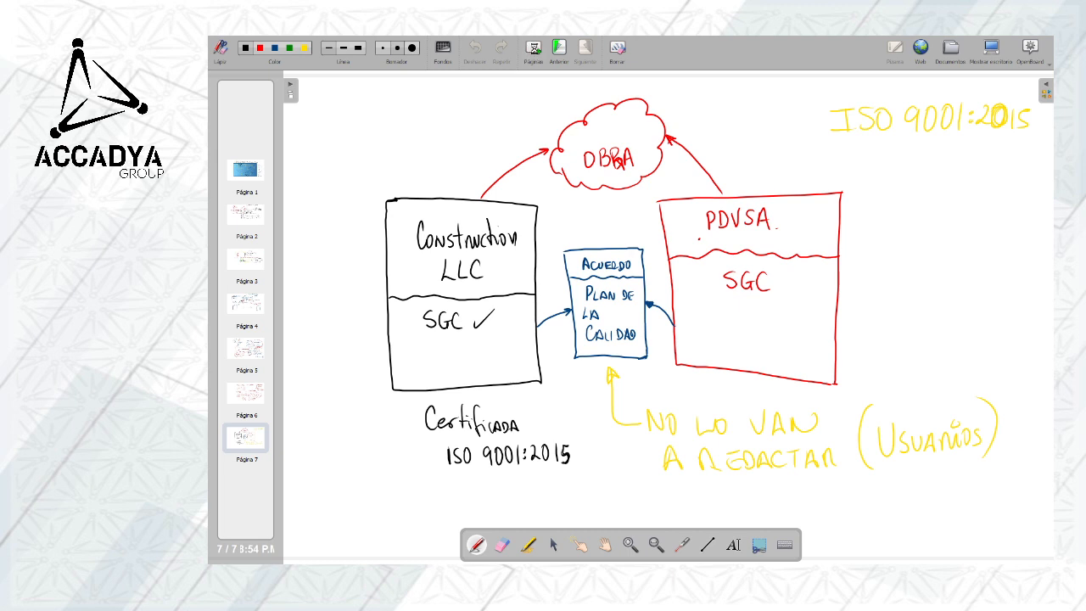
In OpenBoard, add a page, sketch the two-elbow pipe run in black, and mark its overall height with a red dimension line.
click(535, 50)
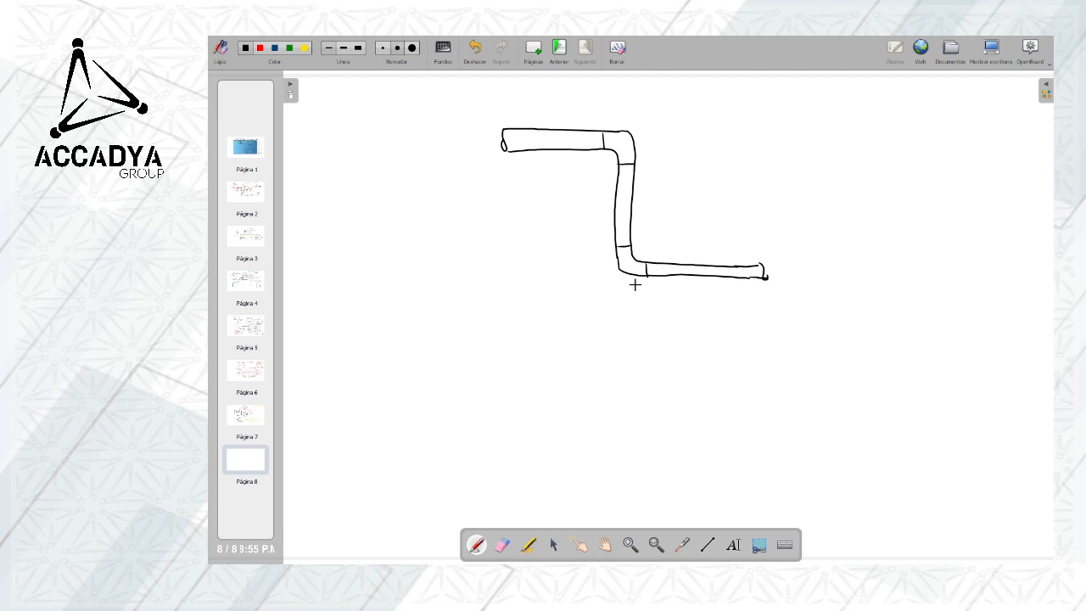
click(262, 47)
drag(480, 100, 483, 303)
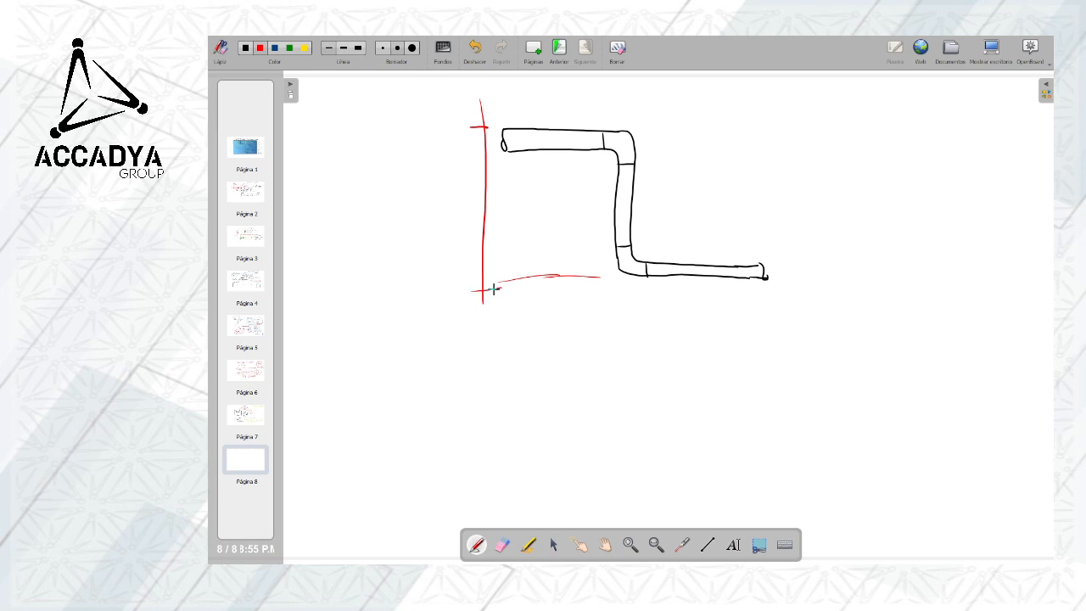
Write 2500 beside the overall height line, strike it through, and mark the height between the two elbows' centre crosses instead.
drag(472, 205, 470, 207)
drag(435, 238, 480, 202)
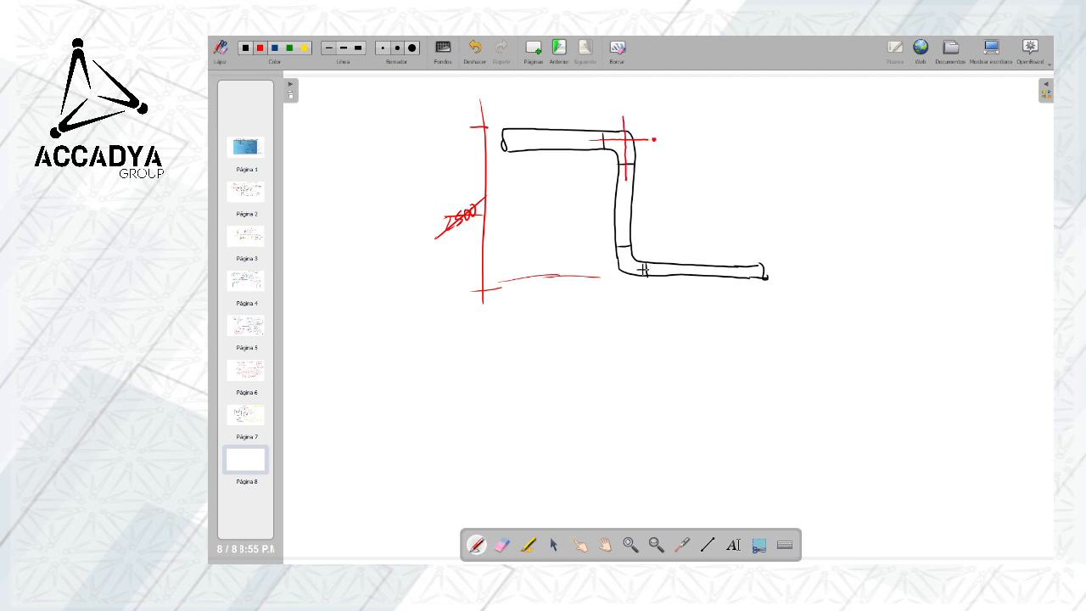
drag(628, 238, 630, 293)
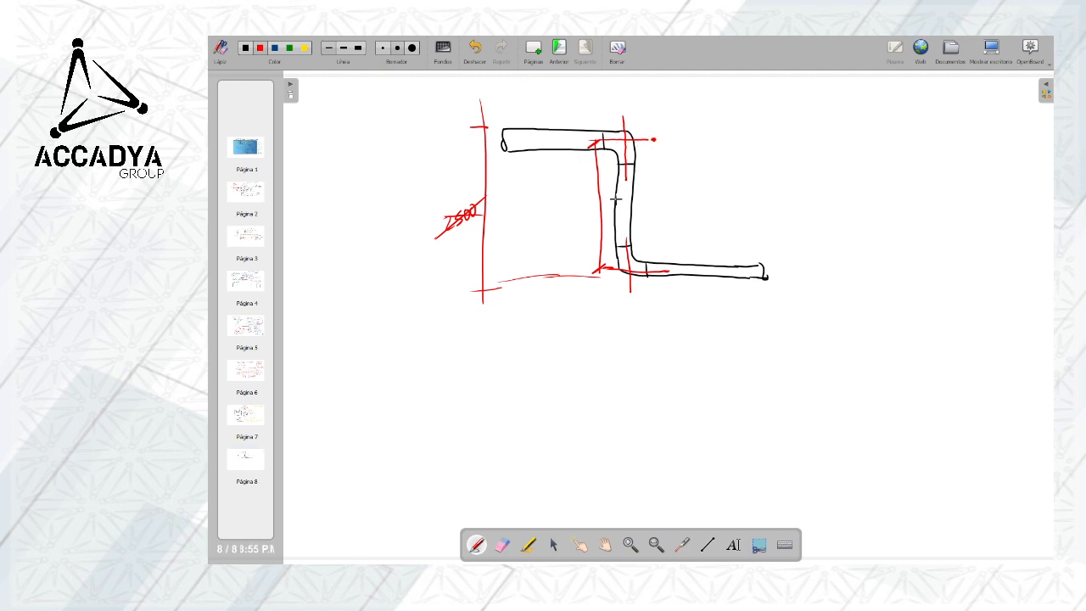
Switch to AutoCAD and draw a vertical line 2500 units down from the free end of the unfinished pipe elbow's horizontal centreline.
key(alt+Tab)
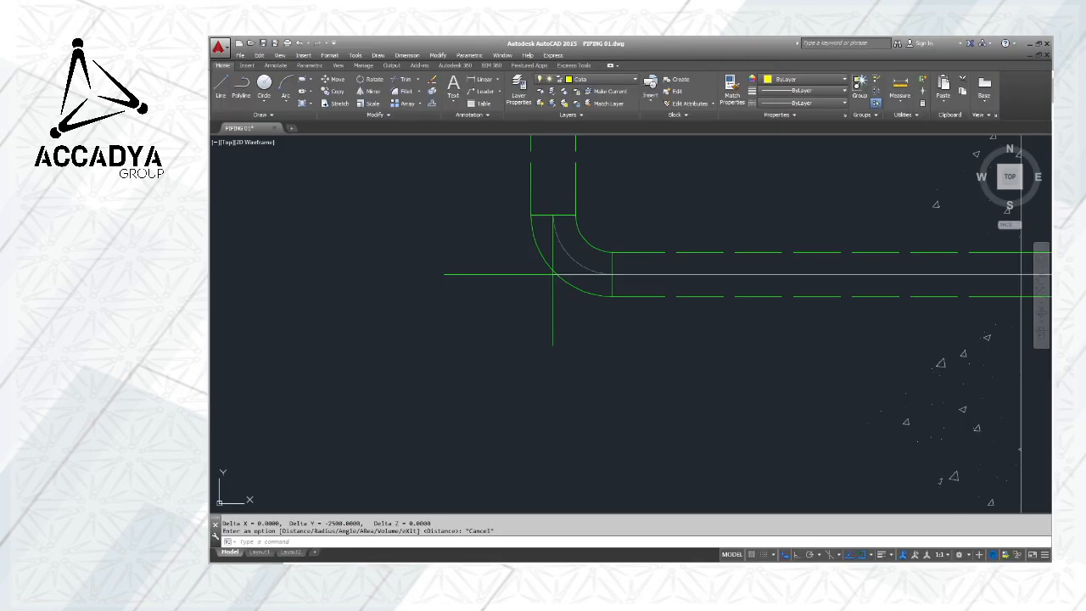
scroll(667, 259, down, 5)
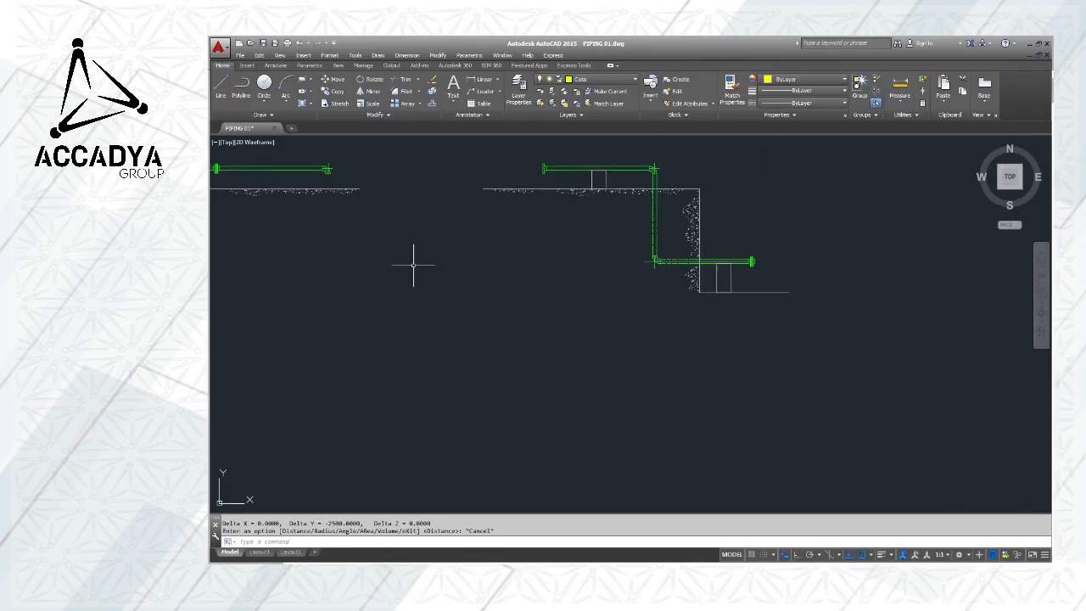
middle_drag(416, 262, 591, 320)
scroll(514, 237, up, 6)
scroll(535, 242, up, 5)
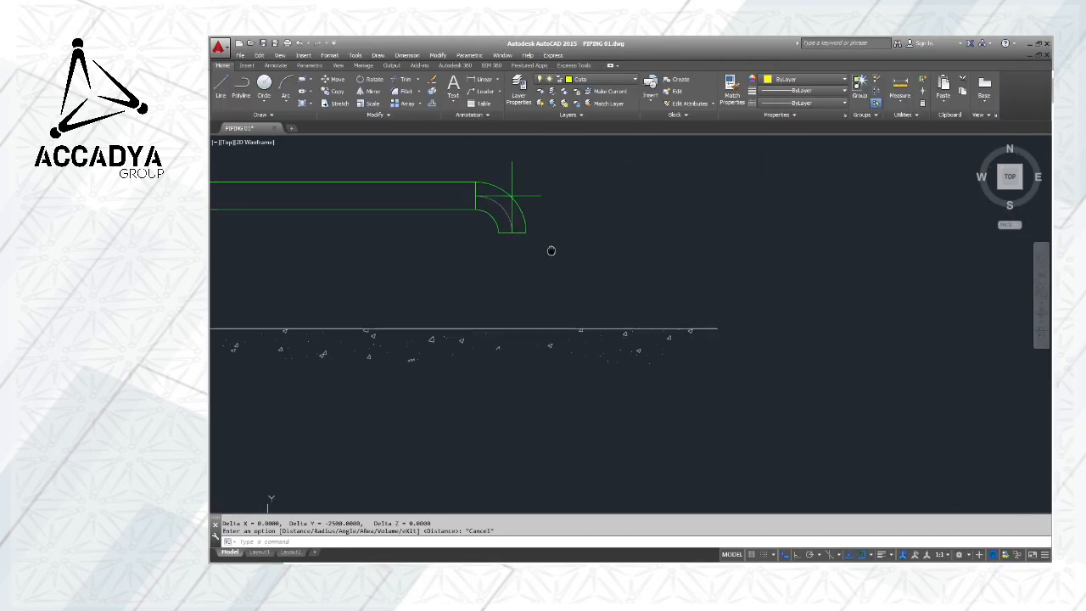
scroll(336, 160, down, 2)
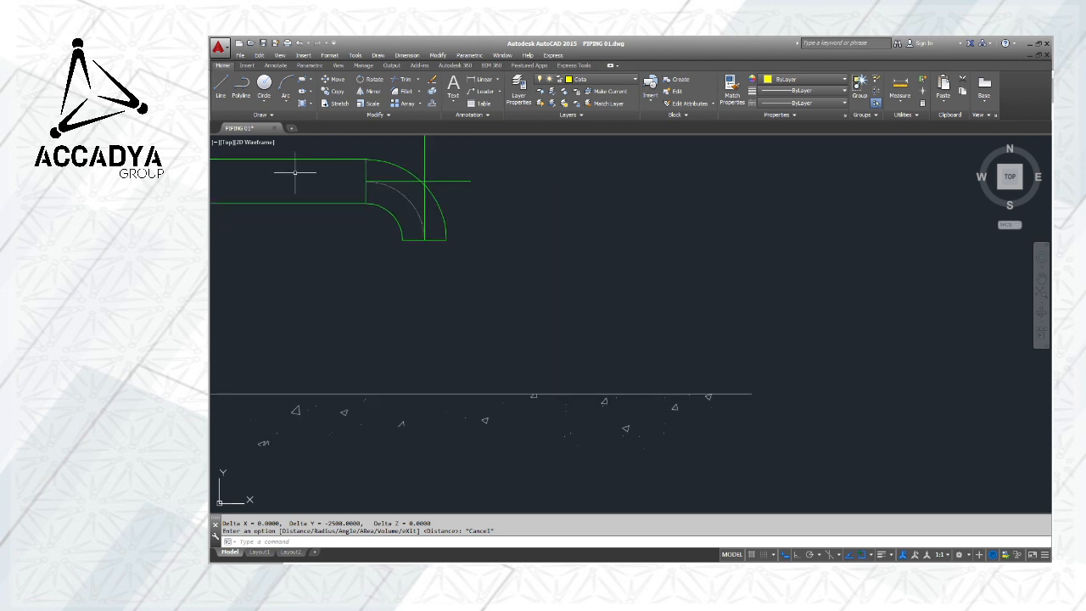
click(221, 85)
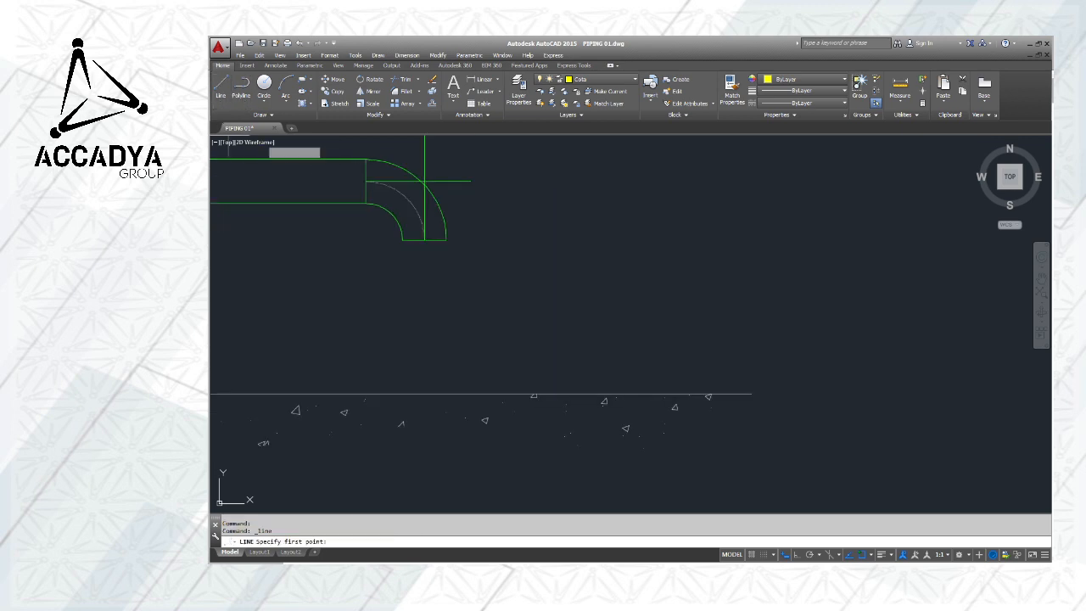
click(472, 183)
scroll(471, 181, down, 3)
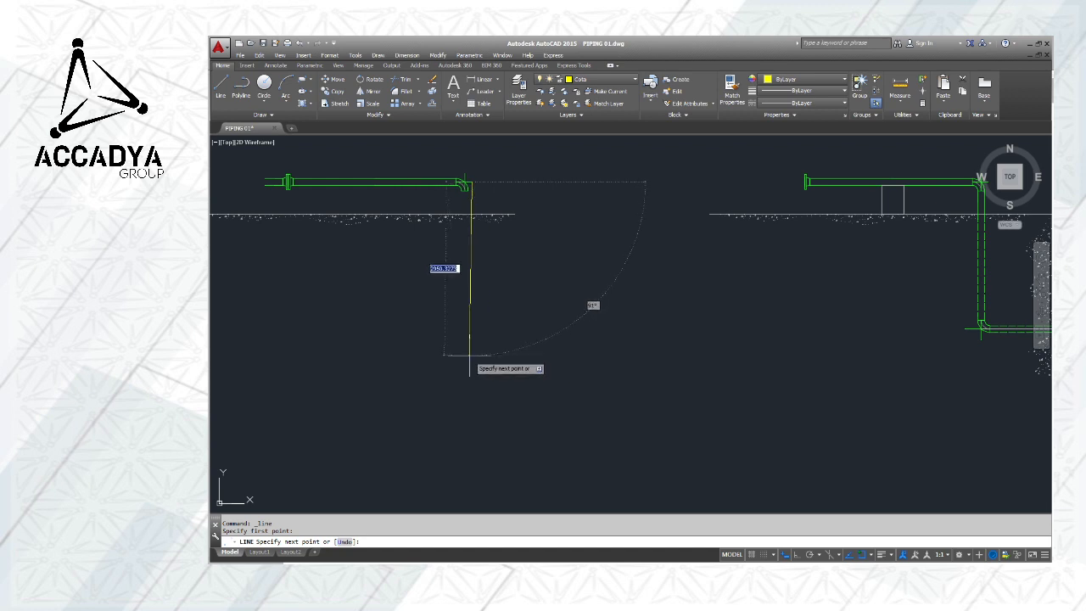
key(F8)
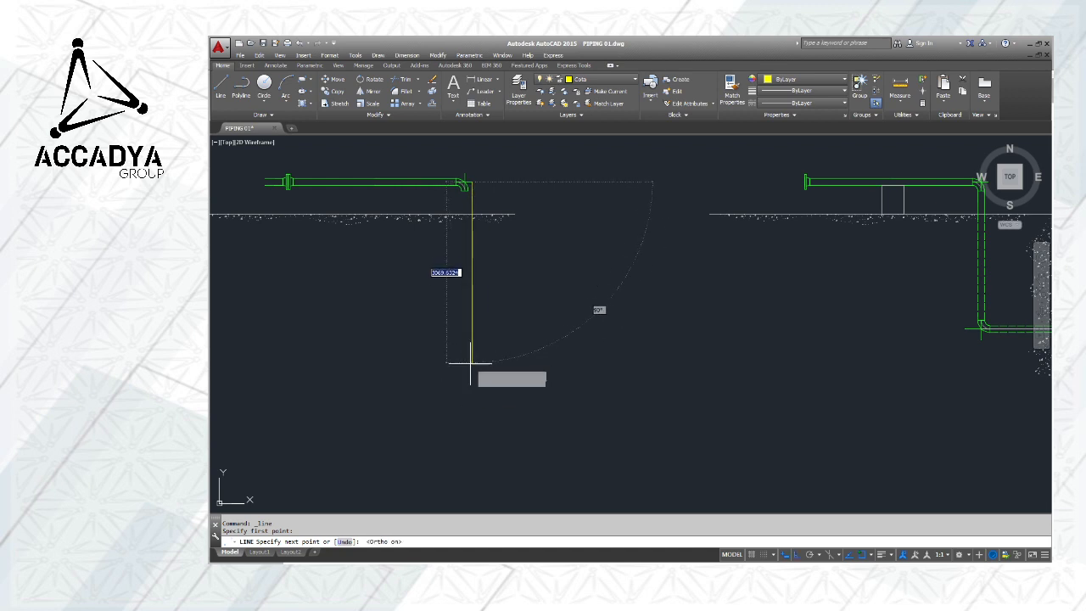
text(2500)
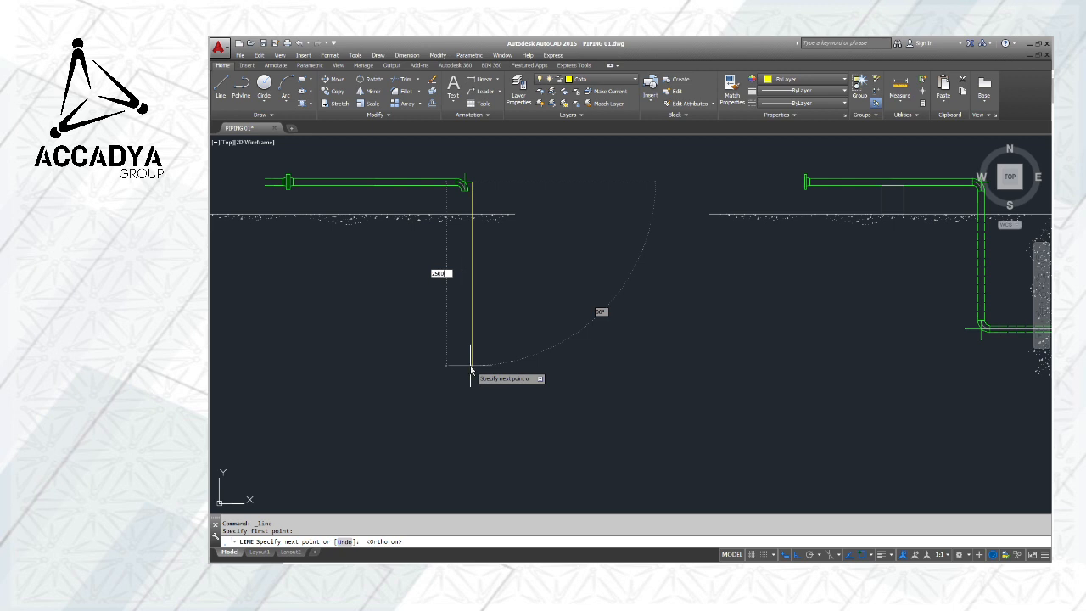
key(Return)
key(Escape)
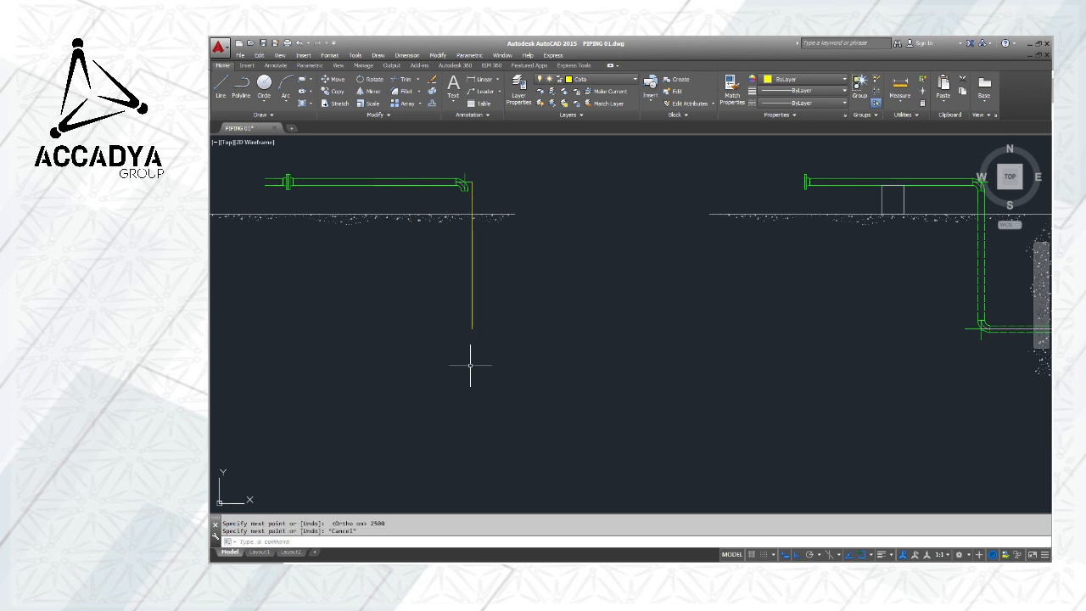
Draw a horizontal line rightward from the lower end of the vertical construction line.
scroll(453, 244, up, 4)
scroll(453, 244, down, 2)
middle_drag(453, 245, 502, 323)
scroll(533, 206, up, 5)
scroll(479, 238, down, 2)
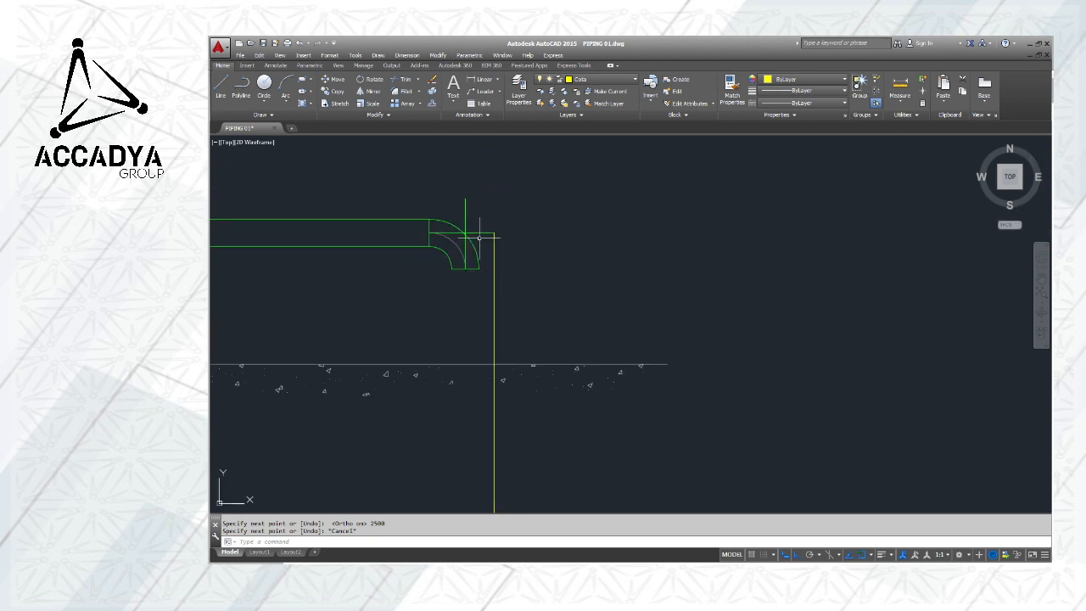
scroll(480, 237, down, 2)
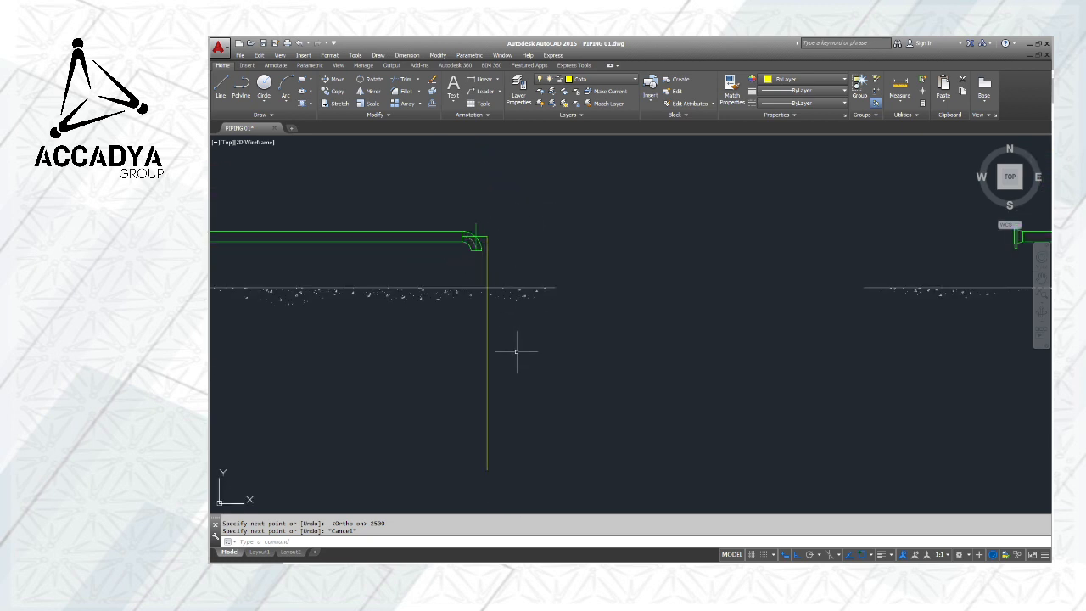
middle_drag(518, 361, 538, 283)
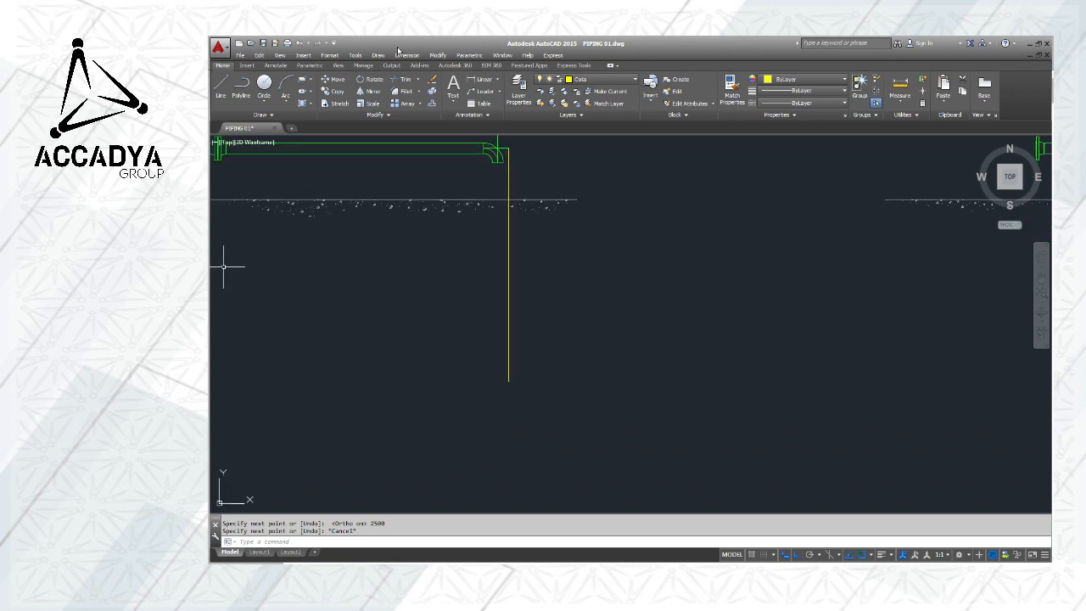
click(221, 85)
click(509, 381)
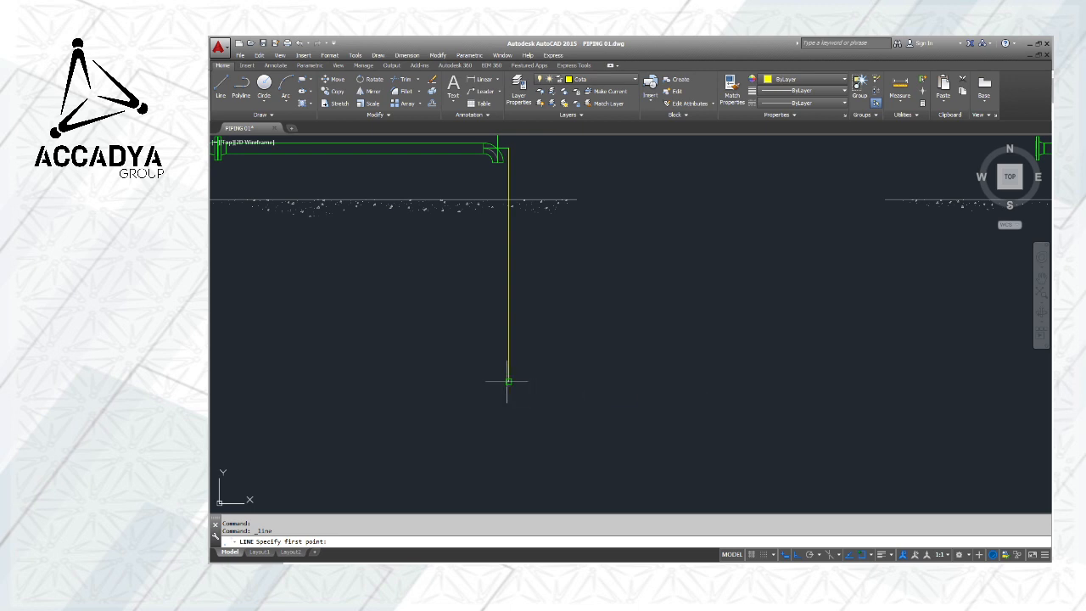
click(697, 393)
key(Escape)
Stretch the horizontal line's left end leftward past the vertical construction line.
click(506, 381)
click(507, 381)
click(384, 380)
key(Escape)
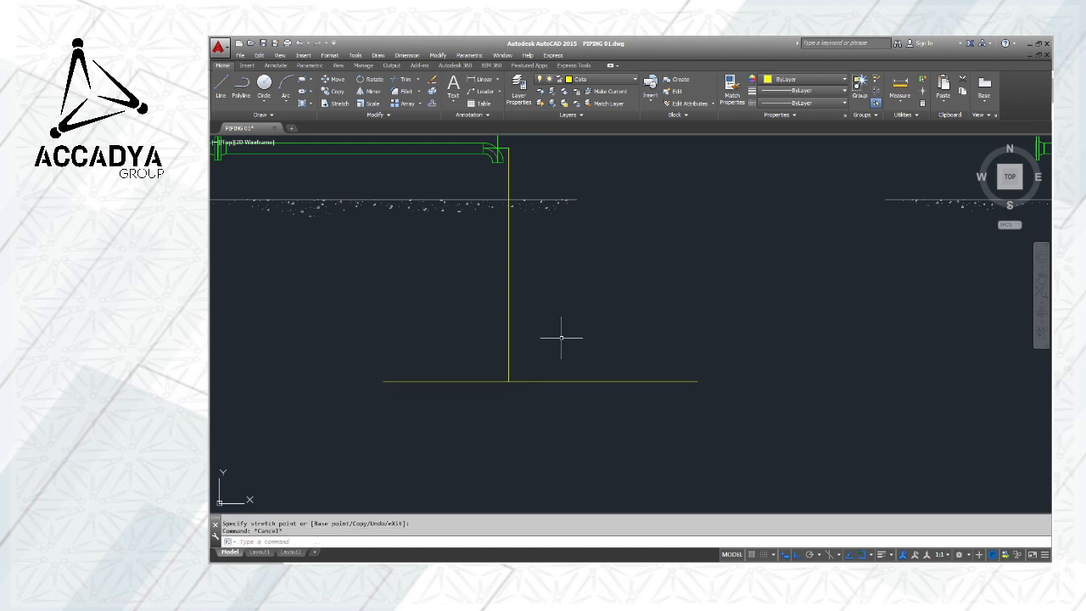
Copy the upper elbow from the midpoint of its pipe-side end to a free spot below the horizontal construction line.
middle_drag(555, 336, 572, 378)
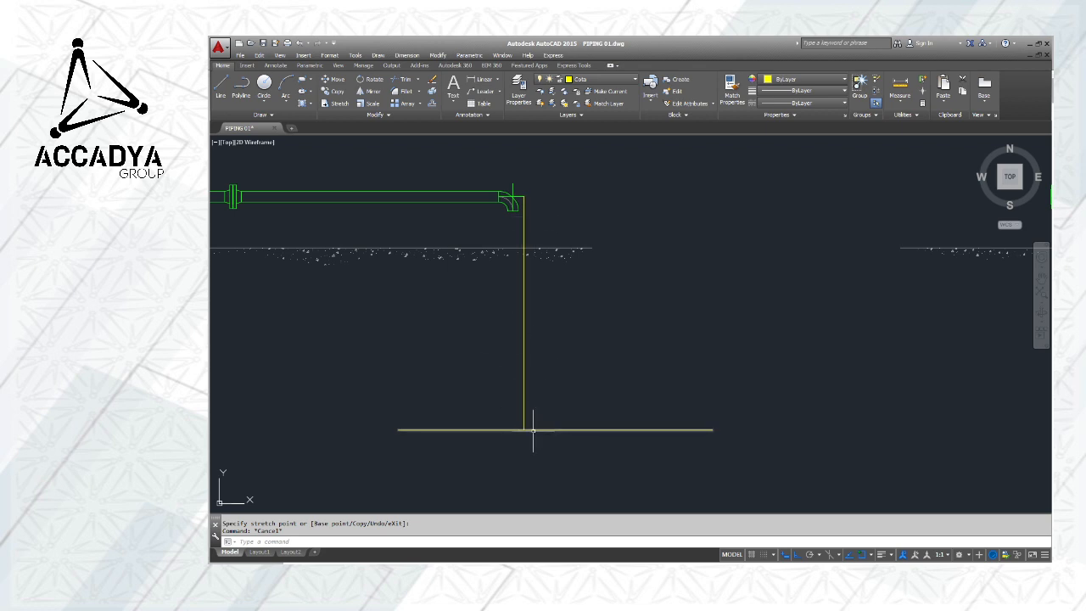
scroll(514, 199, up, 7)
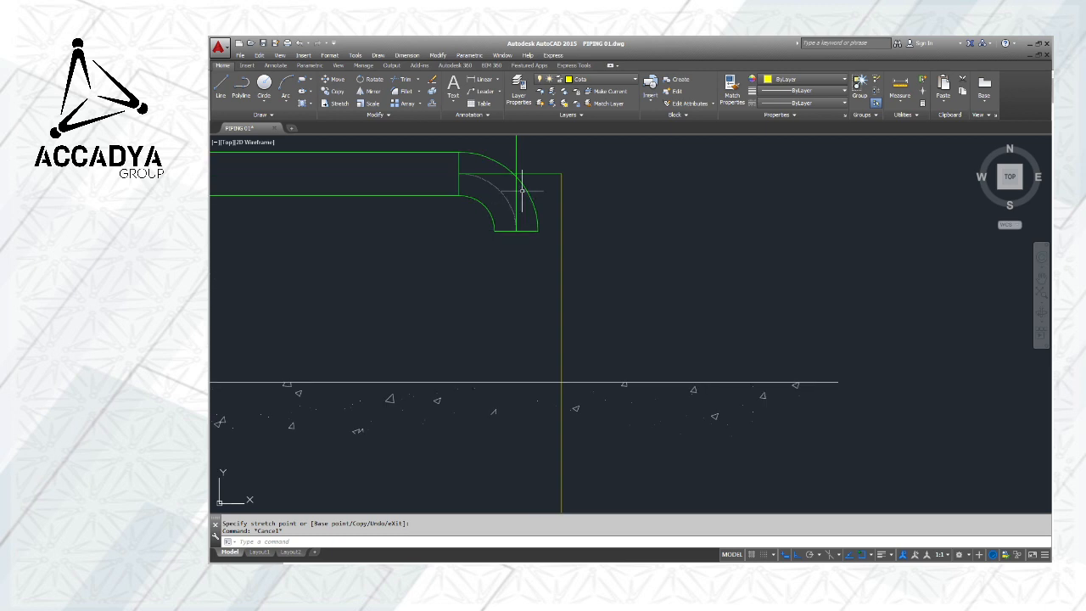
click(517, 194)
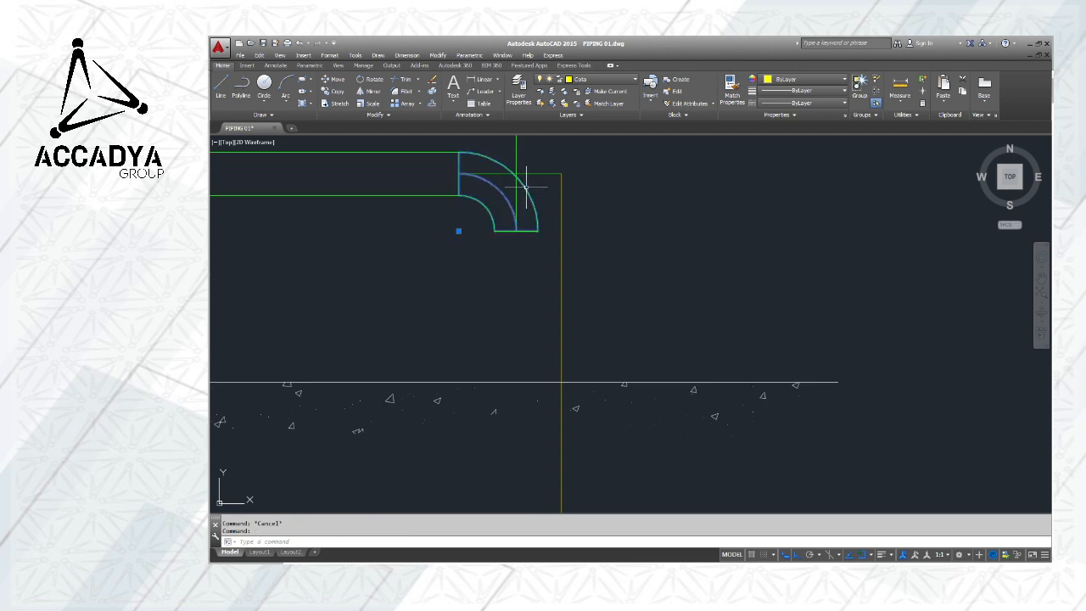
click(333, 90)
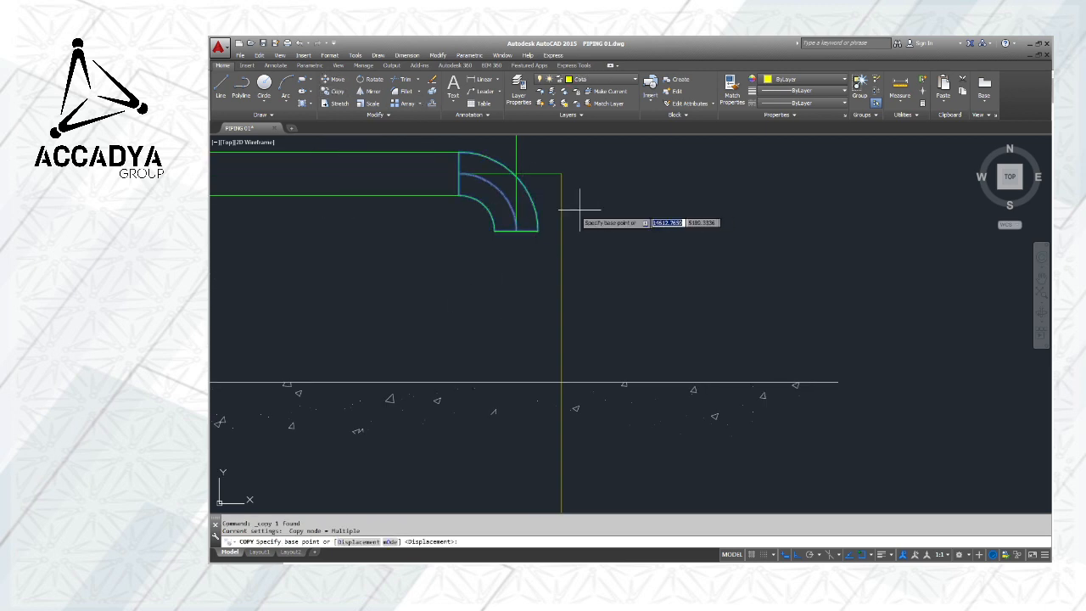
click(455, 175)
scroll(456, 175, down, 6)
click(443, 369)
key(Escape)
Rotate the copied elbow 180° about its bend centre point.
scroll(446, 369, up, 2)
click(440, 358)
click(531, 434)
click(370, 81)
scroll(464, 390, up, 2)
scroll(463, 372, up, 3)
click(442, 393)
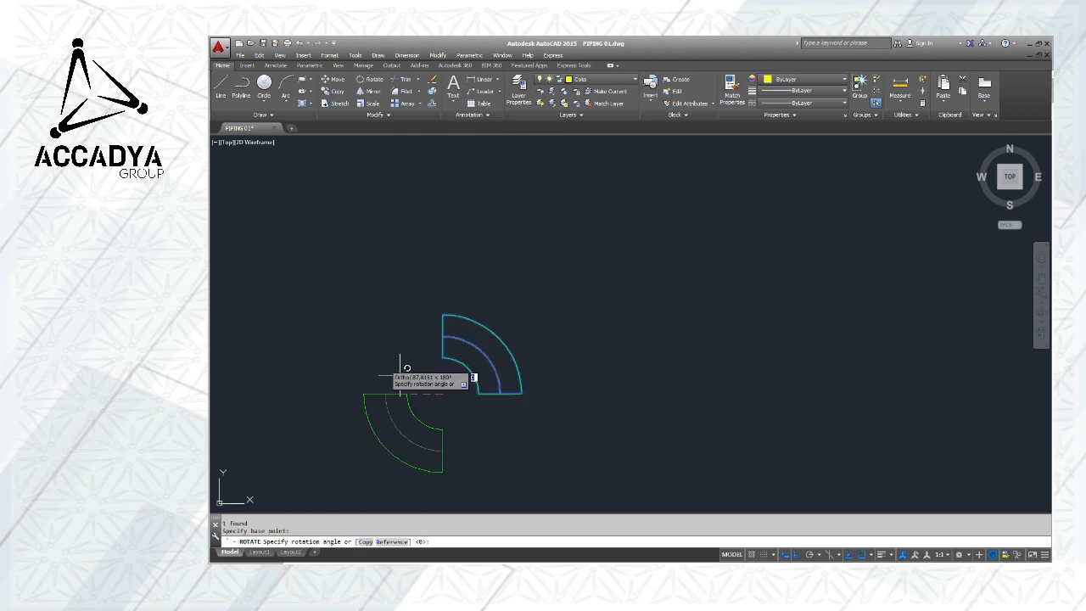
click(362, 348)
Move the rotated elbow by the midpoint of its vertical end onto the intersection of the two construction lines.
scroll(422, 352, down, 4)
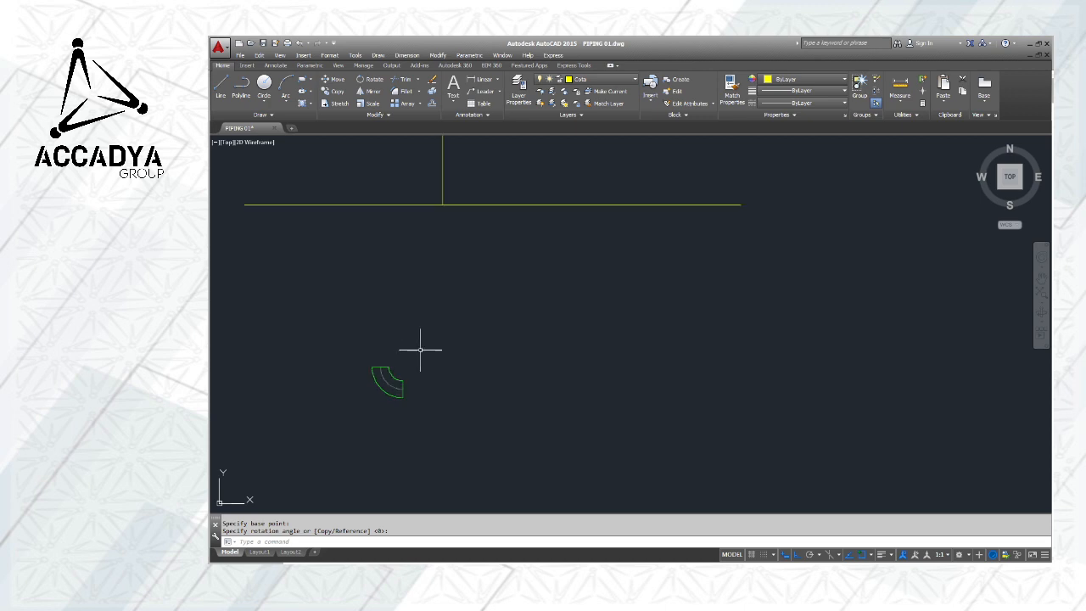
scroll(475, 425, up, 3)
click(383, 381)
click(519, 467)
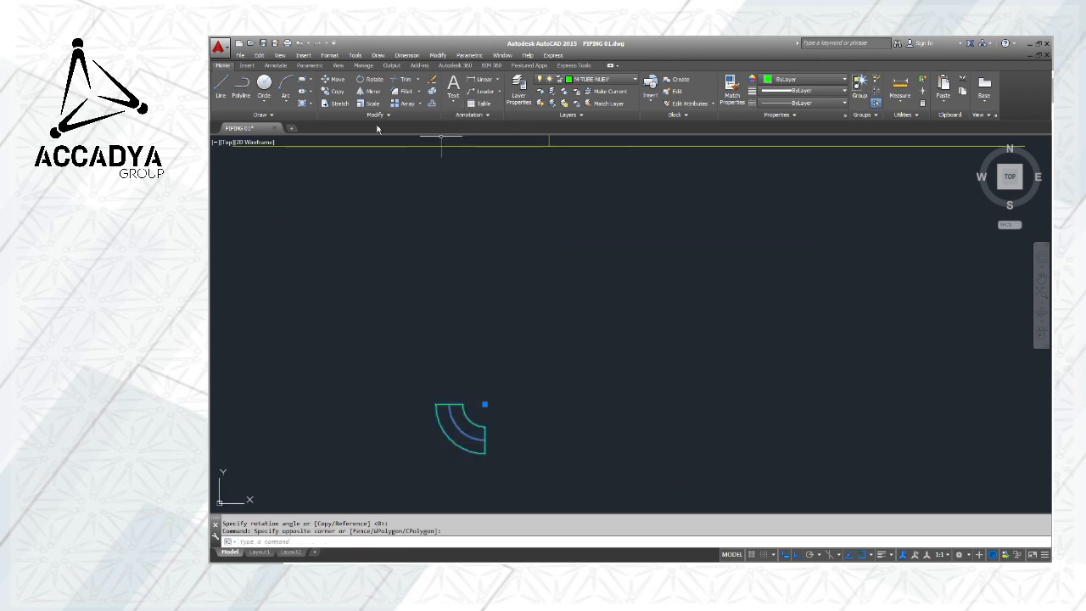
click(332, 79)
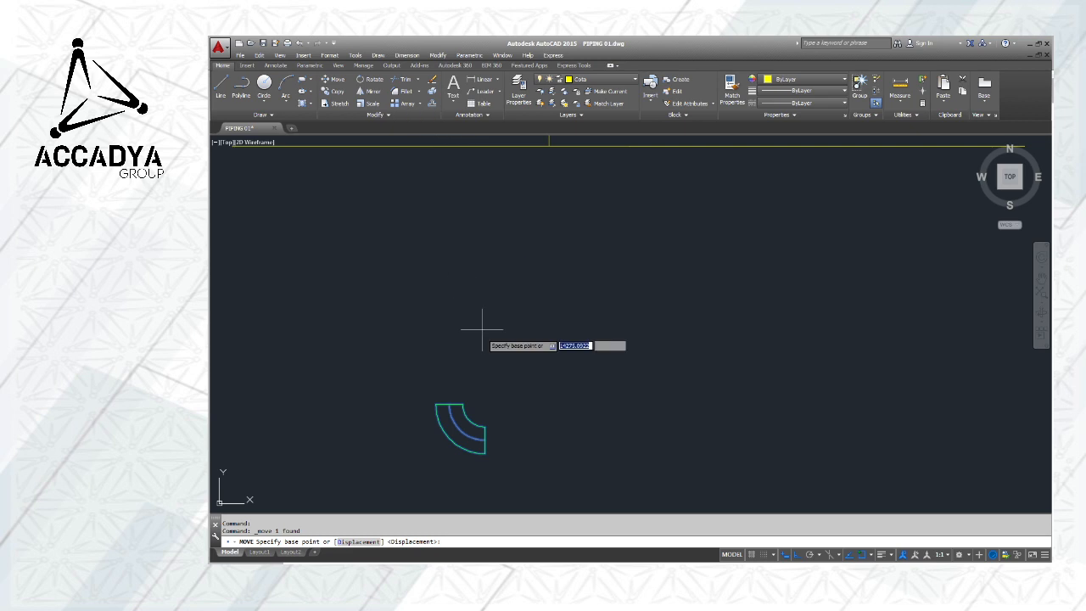
click(485, 440)
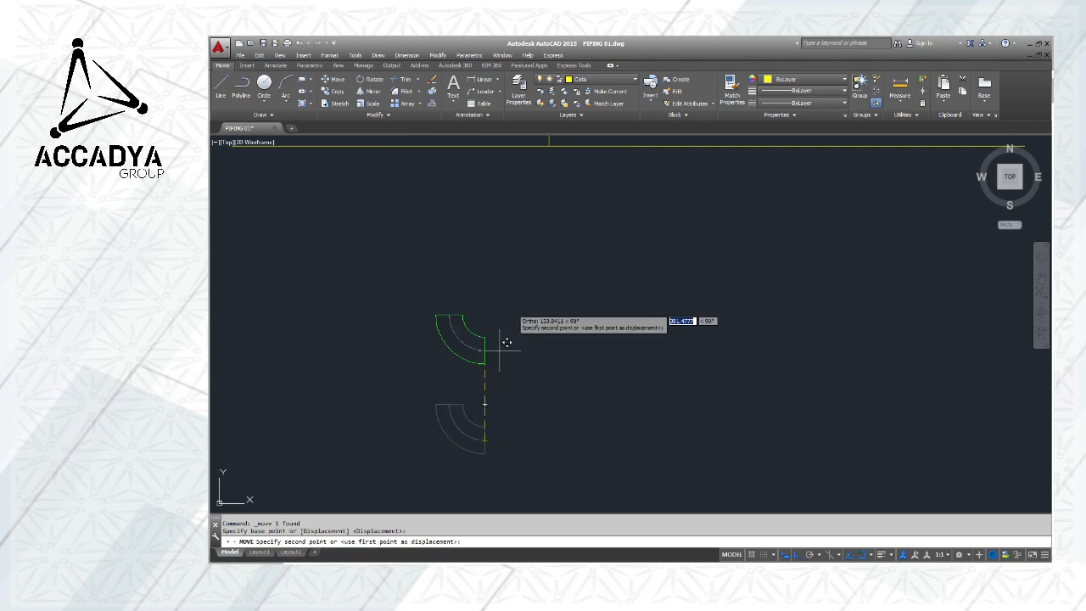
click(553, 146)
middle_drag(557, 174, 523, 327)
scroll(543, 314, down, 5)
scroll(468, 331, up, 8)
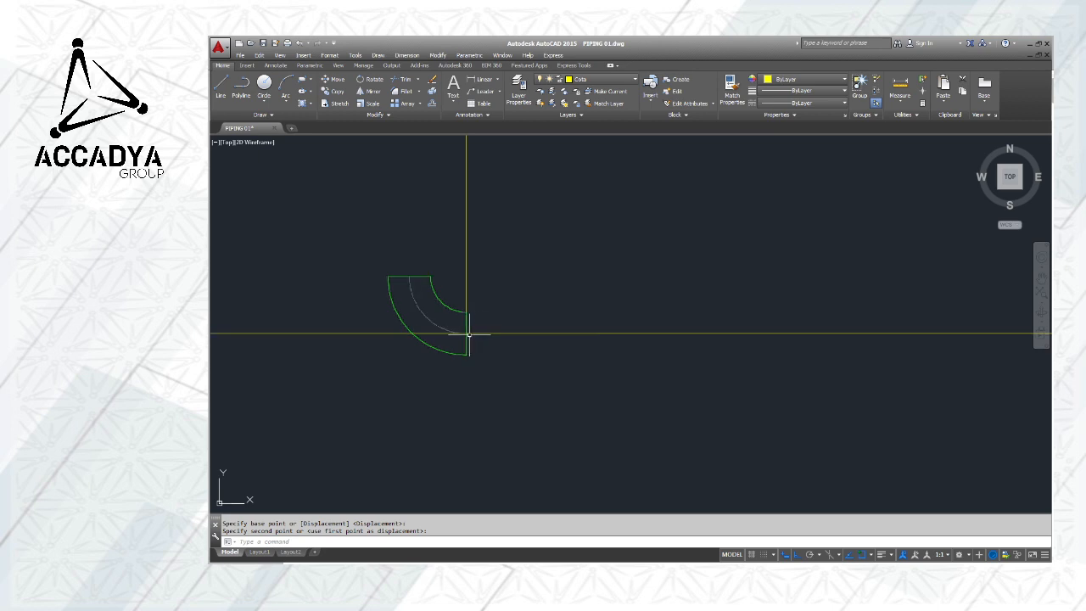
scroll(492, 338, down, 4)
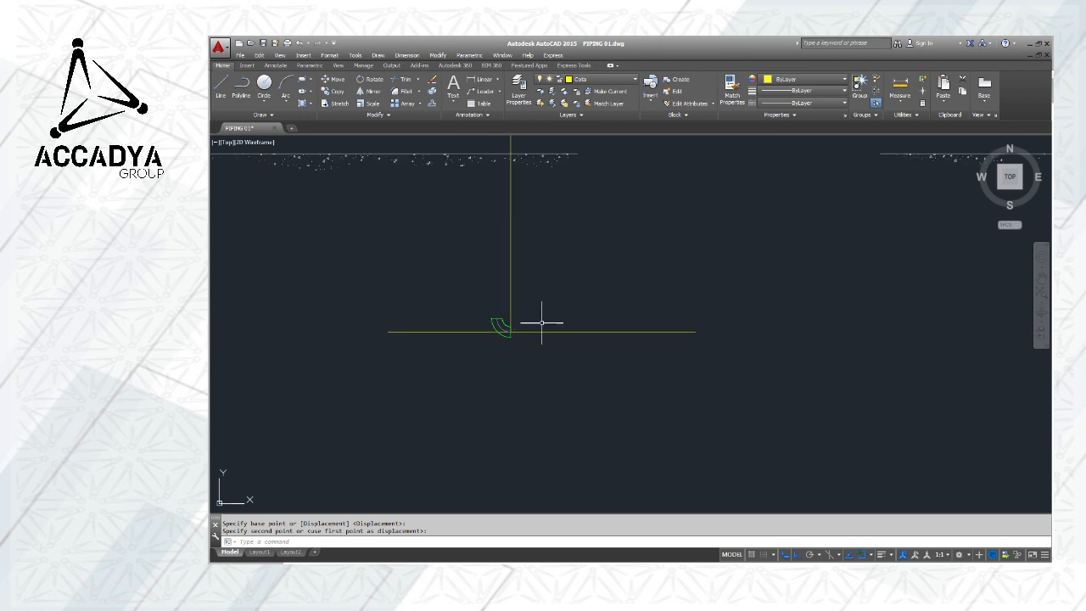
Measure the vertical distance between the upper elbow's centreline and the lower elbow's centreline.
scroll(534, 315, up, 2)
middle_drag(591, 283, 555, 371)
click(901, 85)
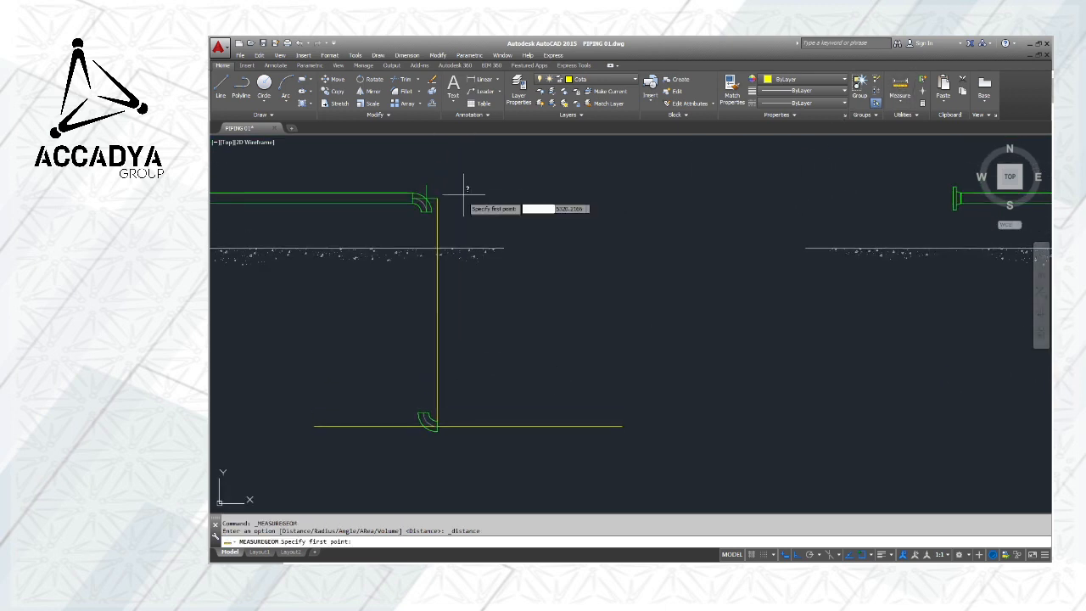
click(437, 198)
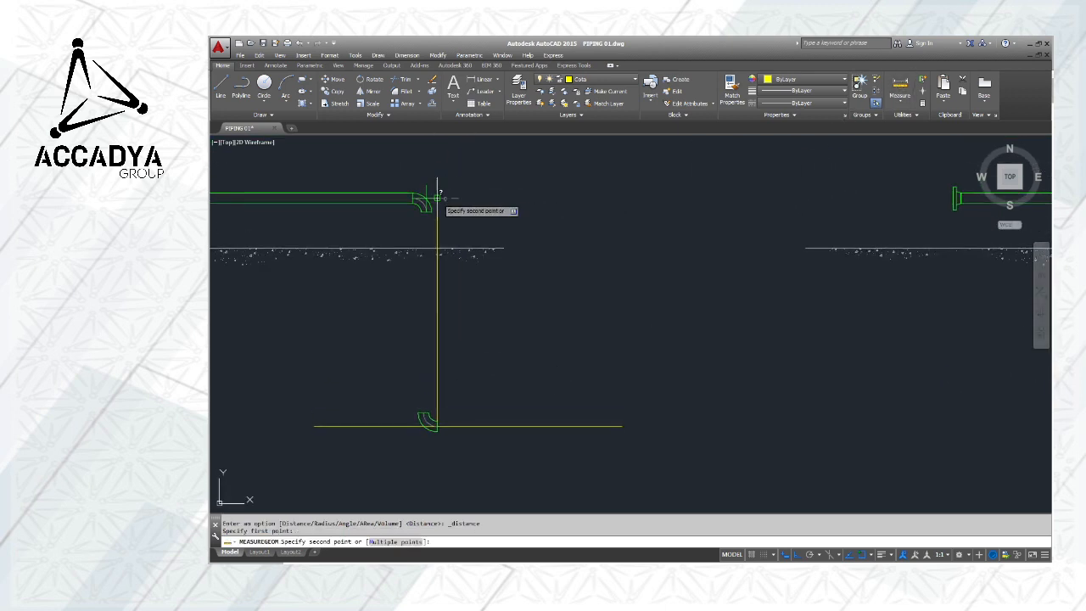
click(435, 422)
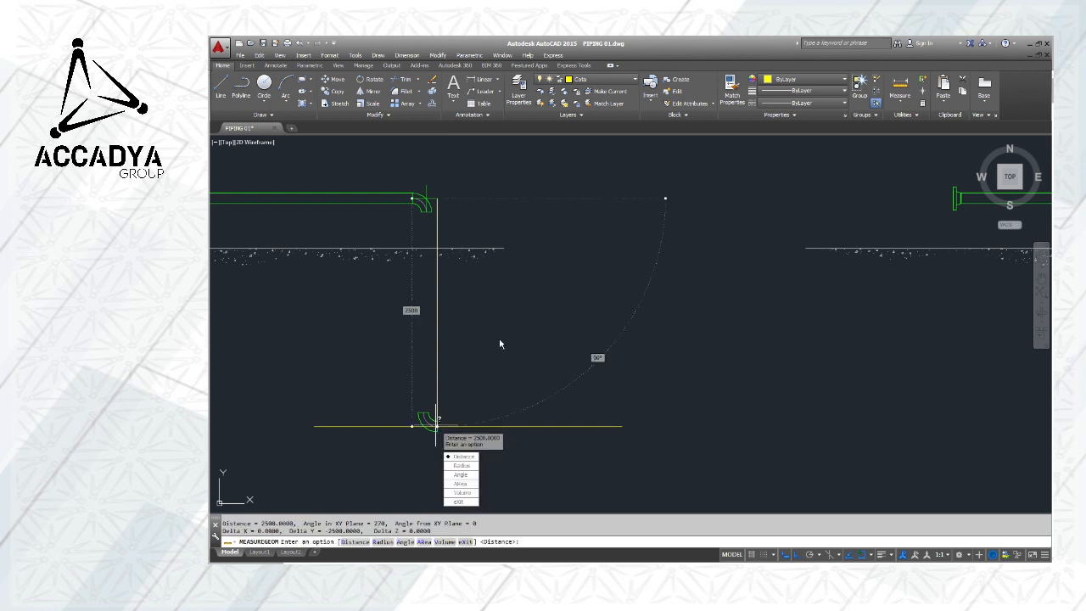
key(Escape)
scroll(424, 364, up, 2)
scroll(424, 363, down, 2)
middle_drag(426, 345, 469, 357)
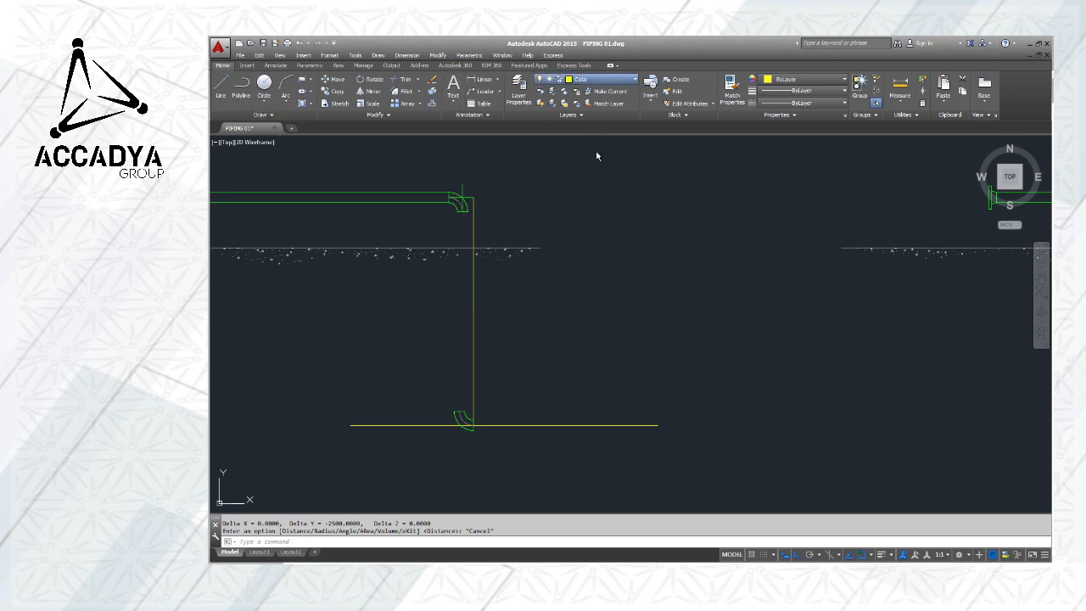
click(465, 205)
click(221, 84)
scroll(457, 217, up, 6)
click(450, 195)
scroll(451, 195, down, 6)
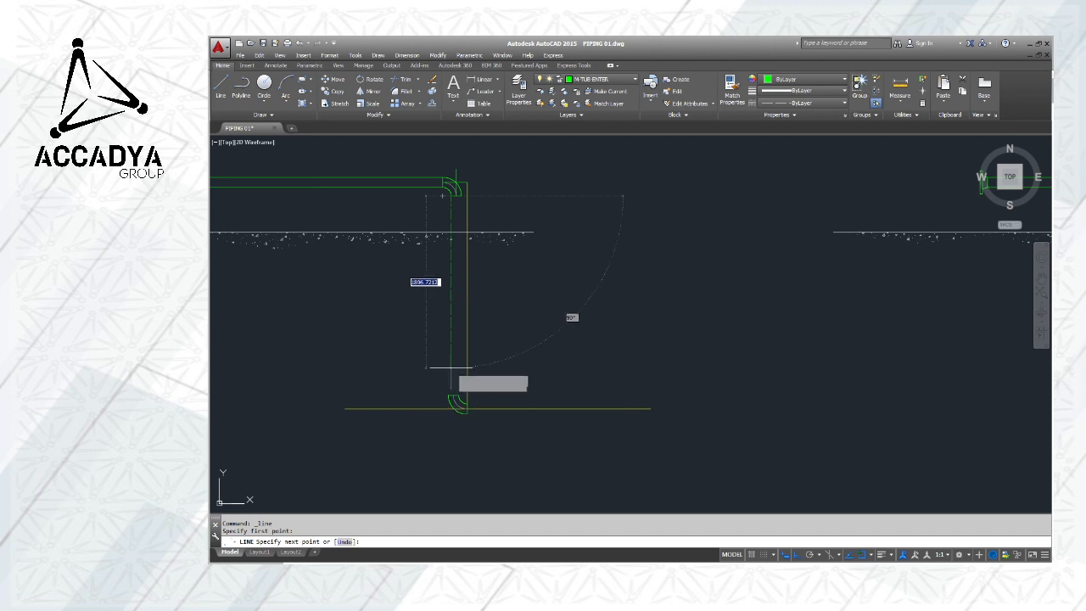
key(Escape)
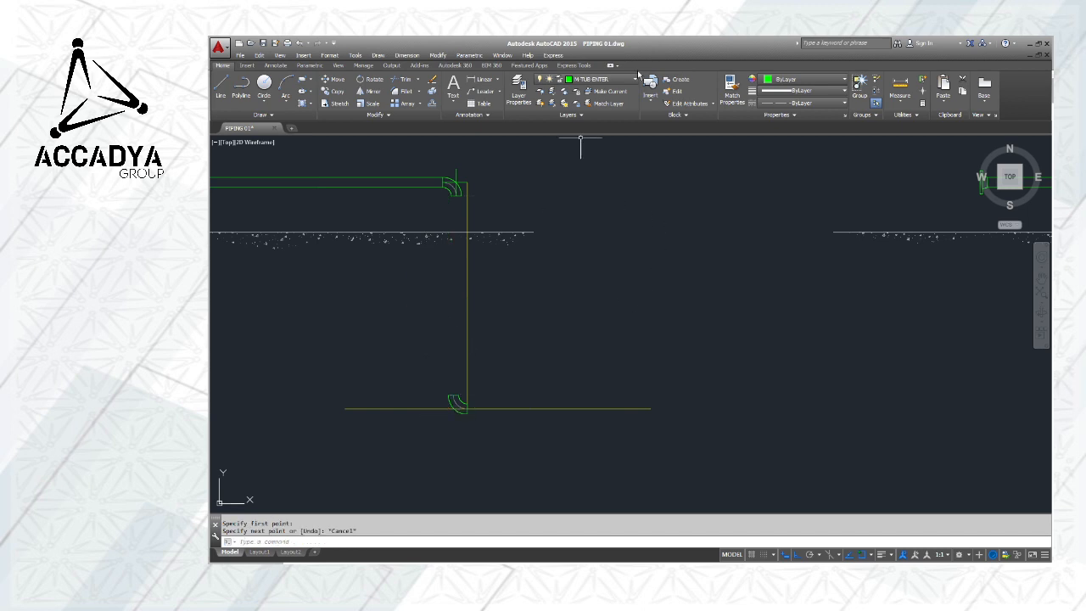
On layer M TUBE NUEV, draw a vertical line from the inner corner of the upper elbow's lower end down past the lower elbow.
click(588, 163)
click(221, 90)
scroll(449, 204, up, 5)
click(452, 170)
scroll(452, 169, down, 3)
click(445, 407)
key(Escape)
Move the lower elbow by the outer corner of its upper end horizontally onto the new vertical line.
scroll(454, 374, up, 8)
scroll(415, 342, up, 2)
click(415, 342)
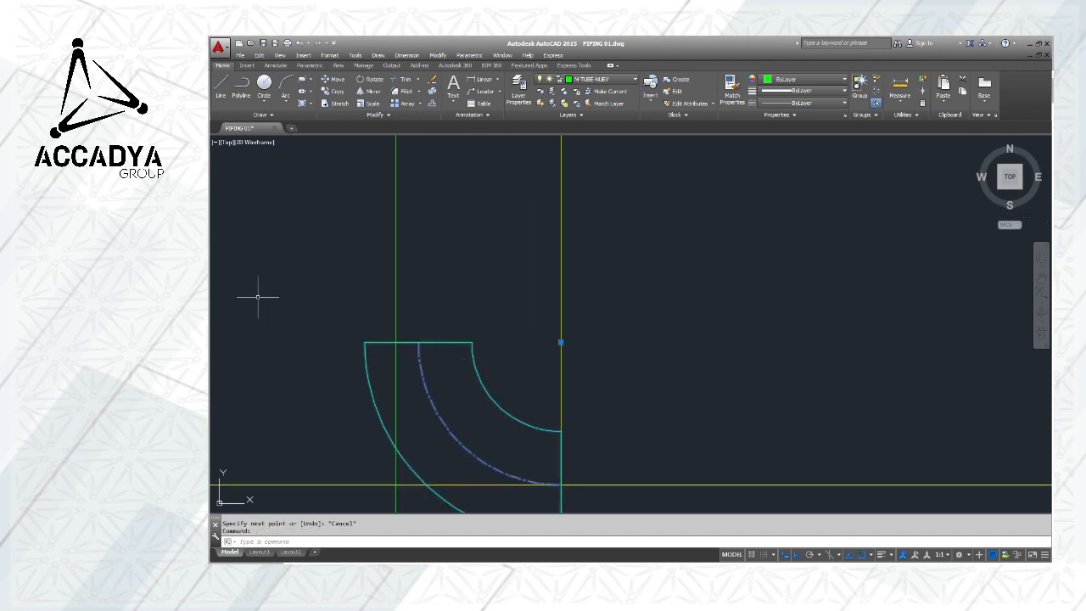
click(332, 78)
click(366, 342)
click(395, 343)
key(Escape)
Try to trim the vertical line's excess length below the lower elbow's upper end.
scroll(501, 334, down, 5)
middle_drag(516, 279, 520, 336)
scroll(480, 383, up, 5)
click(470, 326)
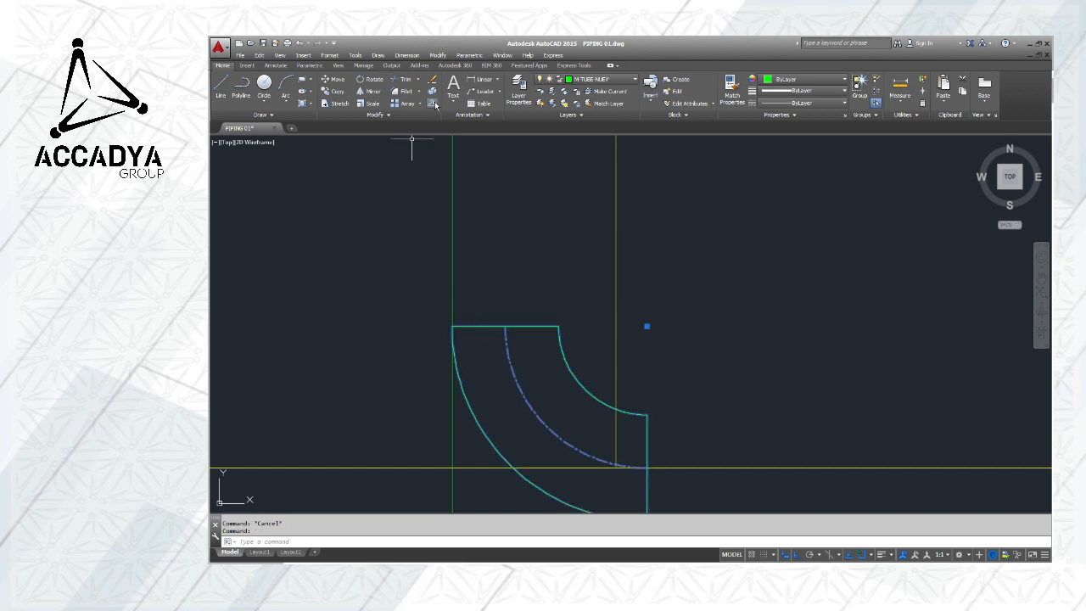
click(405, 79)
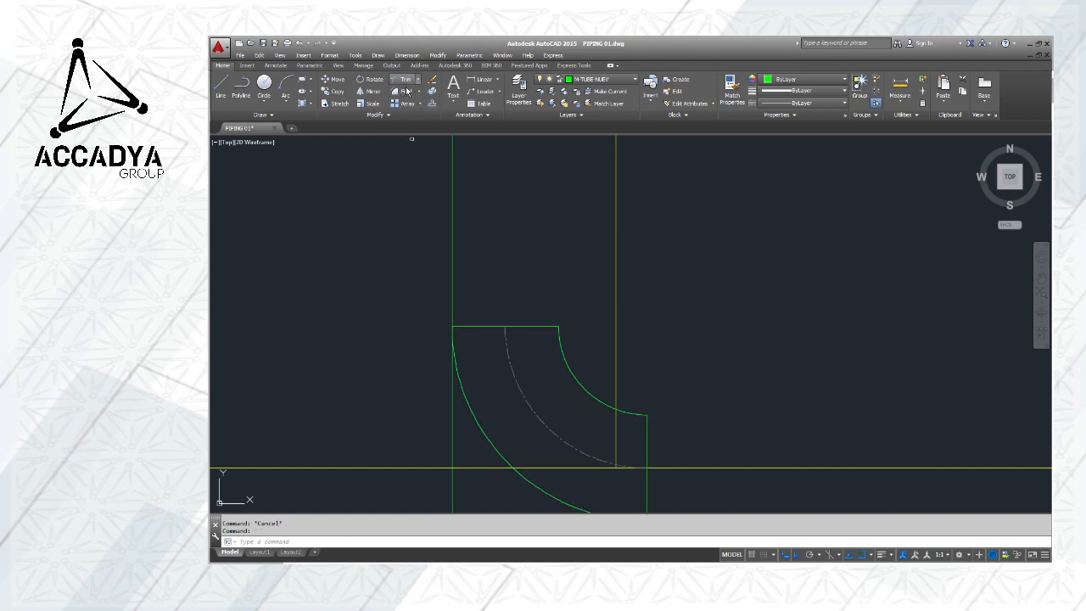
click(452, 442)
key(Return)
key(Escape)
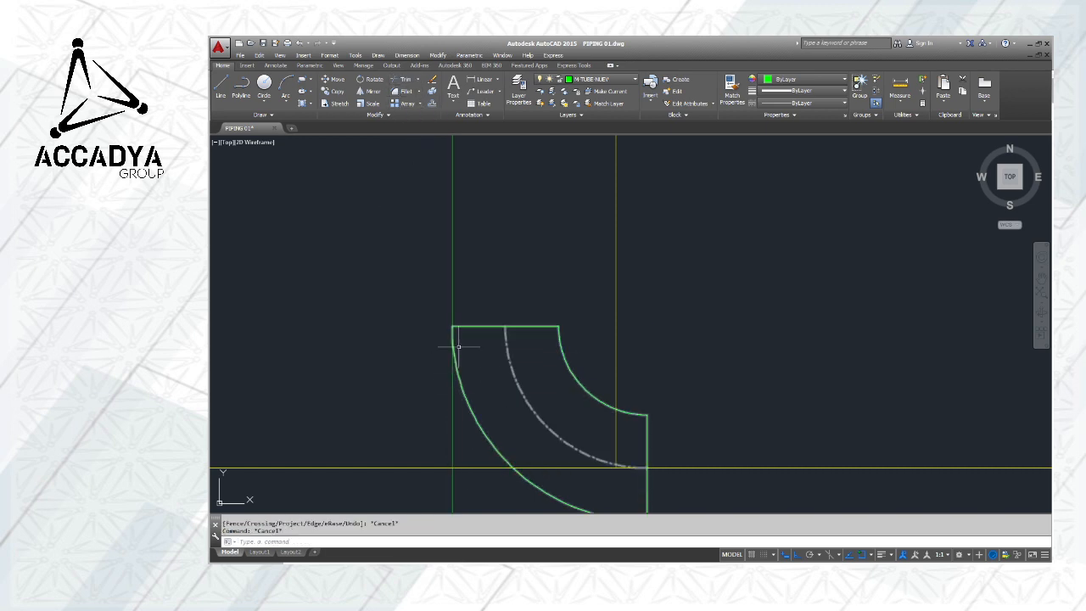
Stretch the vertical line's lower end up to the outer corner of the lower elbow's upper end.
scroll(450, 381, down, 3)
scroll(494, 437, down, 1)
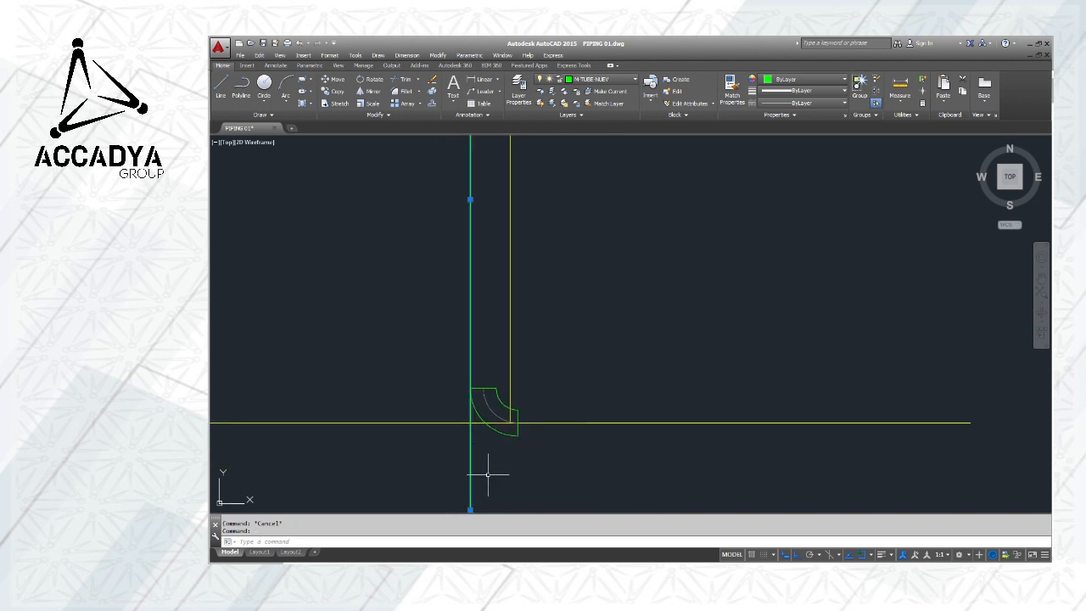
click(470, 509)
scroll(460, 388, up, 5)
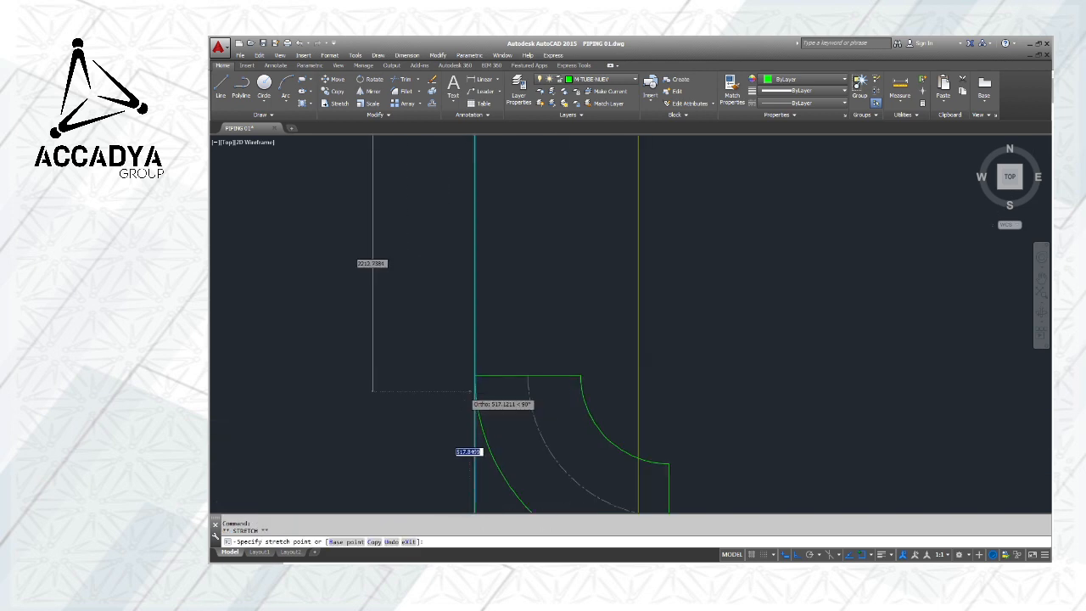
click(506, 331)
key(Escape)
scroll(593, 364, down, 8)
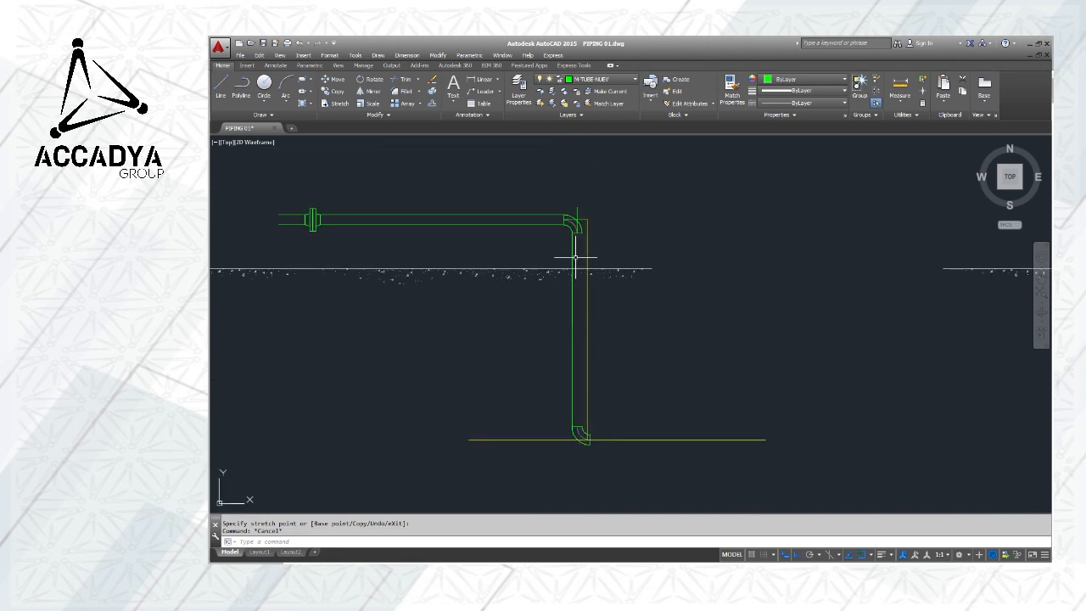
Delete the vertical and horizontal yellow construction lines beside the pipe run.
scroll(588, 216, up, 4)
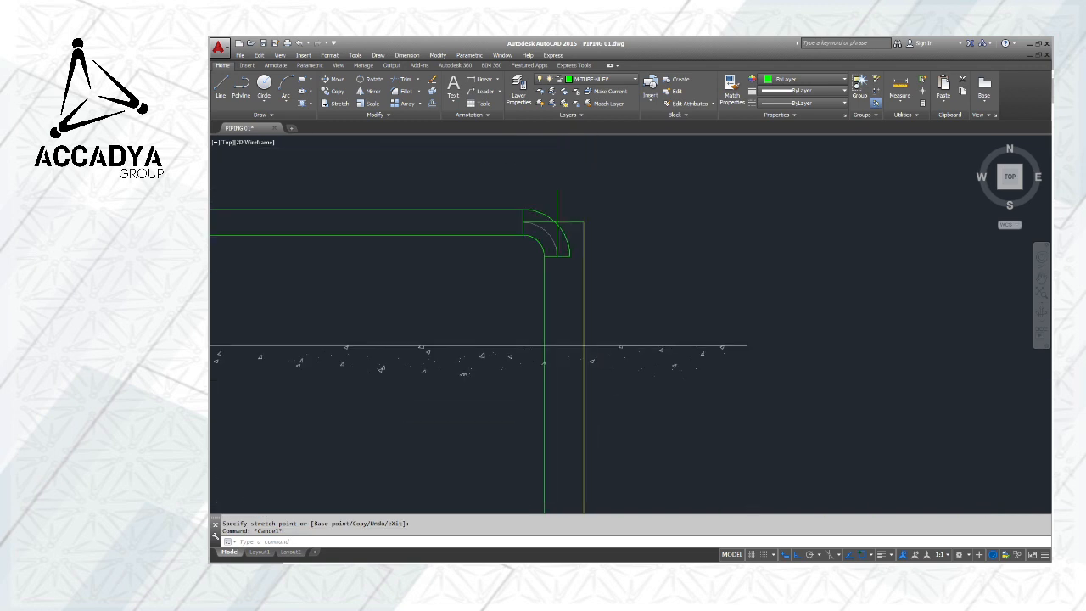
click(582, 299)
click(580, 286)
scroll(579, 286, down, 5)
scroll(624, 394, up, 3)
click(605, 433)
click(592, 416)
key(Delete)
Copy the vertical pipe line from the inner corner to the outer corner of the upper elbow's lower end.
scroll(564, 322, down, 3)
middle_drag(560, 303, 509, 302)
scroll(508, 288, up, 2)
click(477, 237)
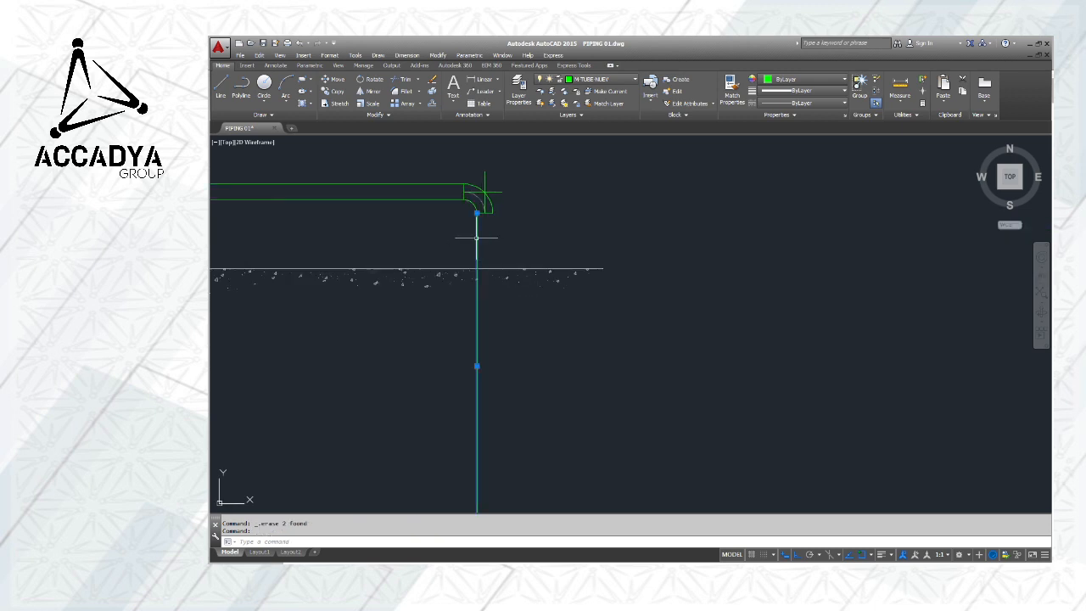
click(335, 90)
click(477, 213)
click(493, 212)
key(Escape)
Compare the rebuilt pipe run between the two elbows with the reference pipe run beside it.
scroll(514, 238, down, 2)
scroll(522, 251, down, 1)
scroll(484, 310, up, 3)
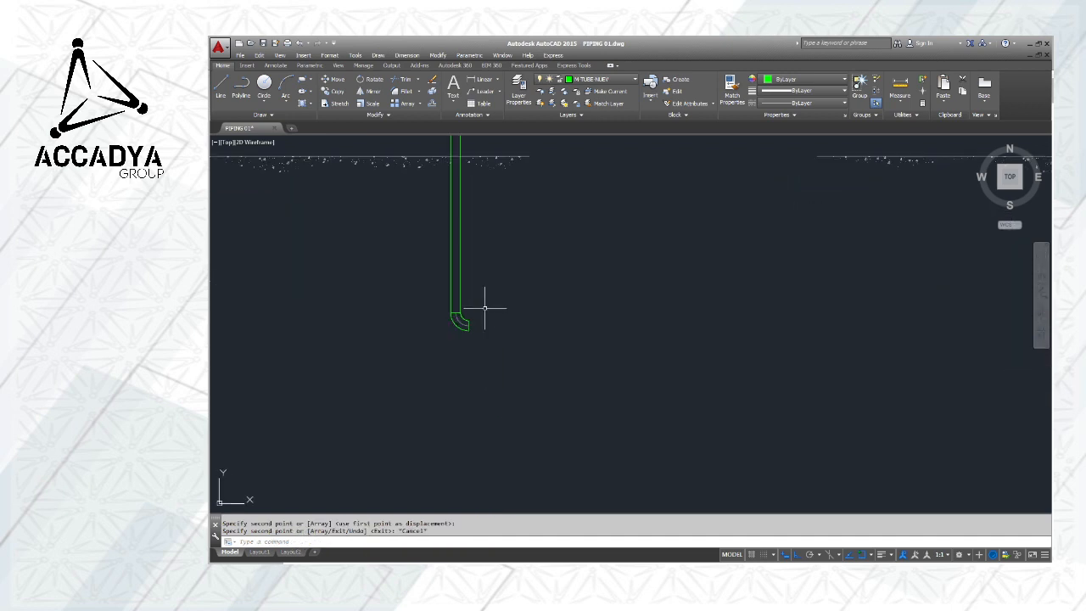
scroll(532, 315, down, 2)
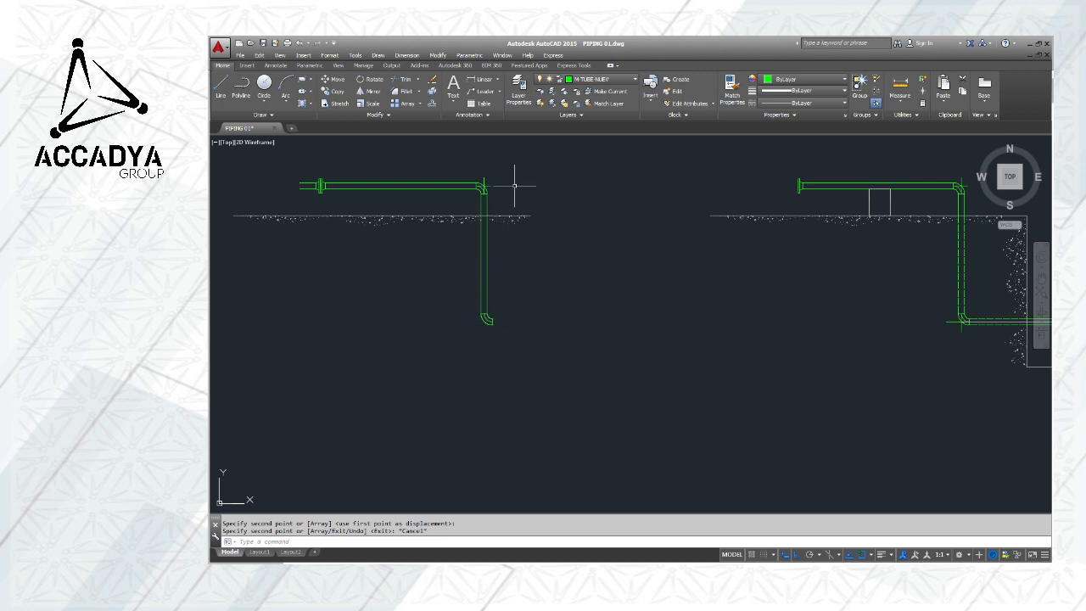
mouse_move(610, 296)
middle_down()
mouse_move(591, 299)
mouse_move(581, 331)
middle_up()
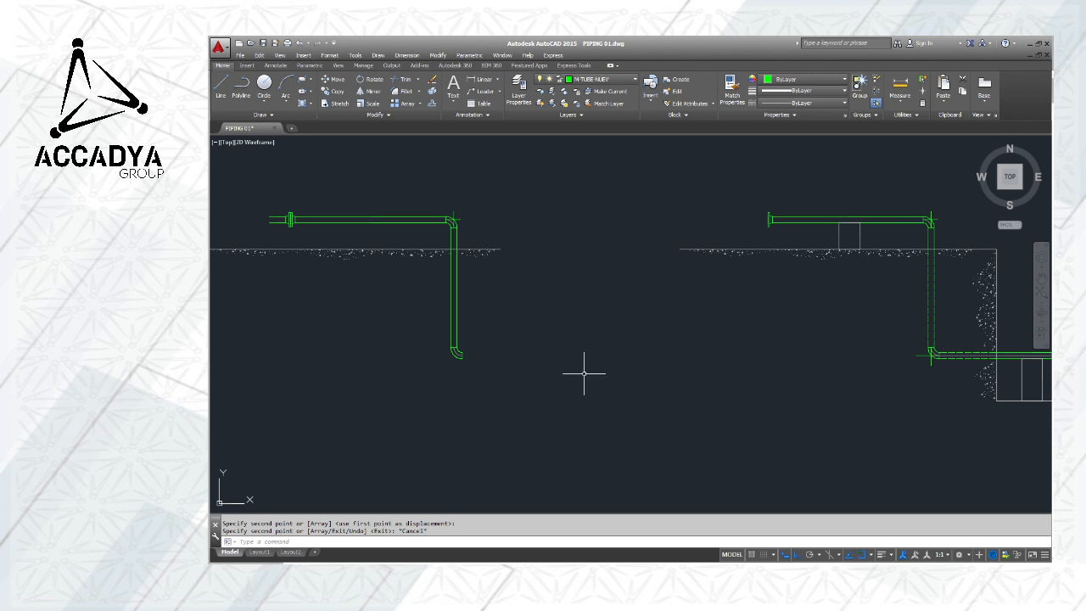
middle_drag(618, 363, 476, 325)
middle_drag(601, 332, 461, 311)
scroll(696, 279, up, 2)
middle_drag(734, 286, 685, 304)
Move the outer flange at the end of the reference run's lower pipe 3 units right, away from its mating flange.
scroll(831, 293, up, 8)
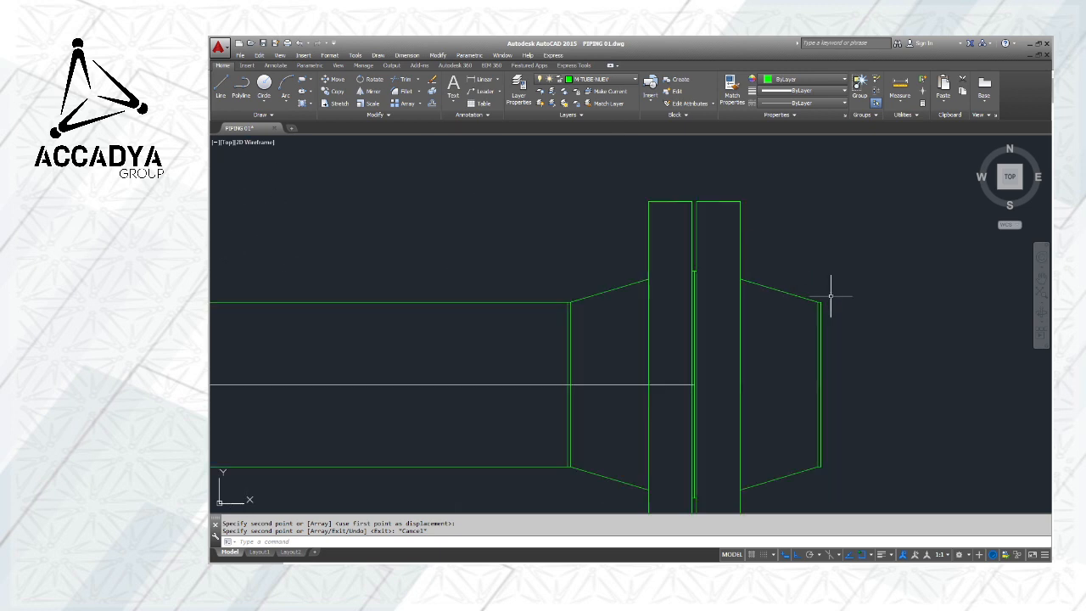
middle_drag(771, 230, 721, 315)
scroll(691, 259, up, 2)
scroll(698, 263, down, 8)
scroll(710, 281, up, 4)
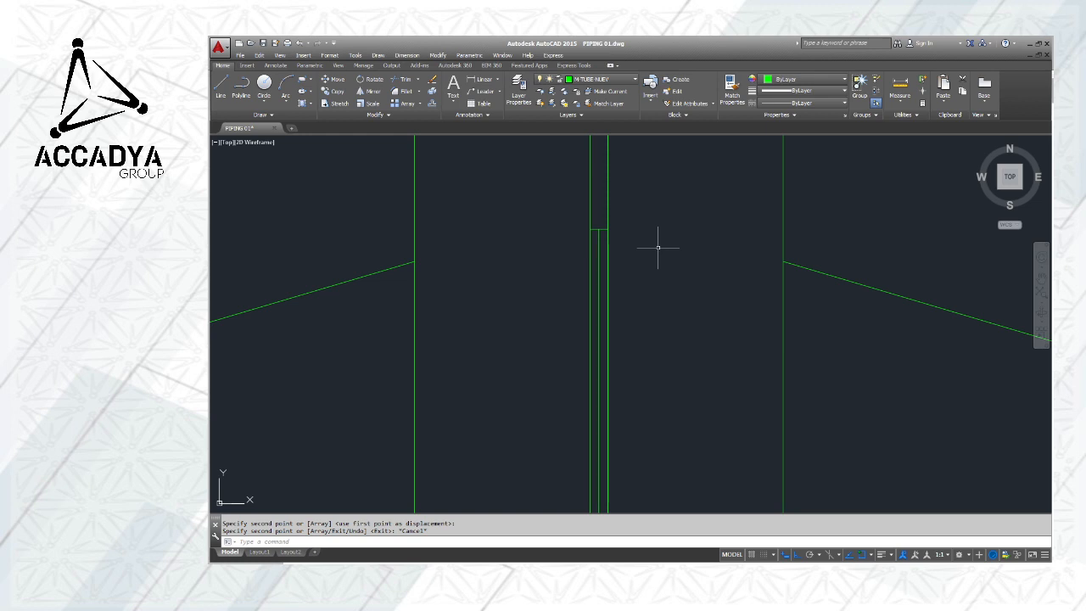
scroll(640, 242, down, 1)
scroll(624, 231, up, 1)
scroll(623, 231, up, 3)
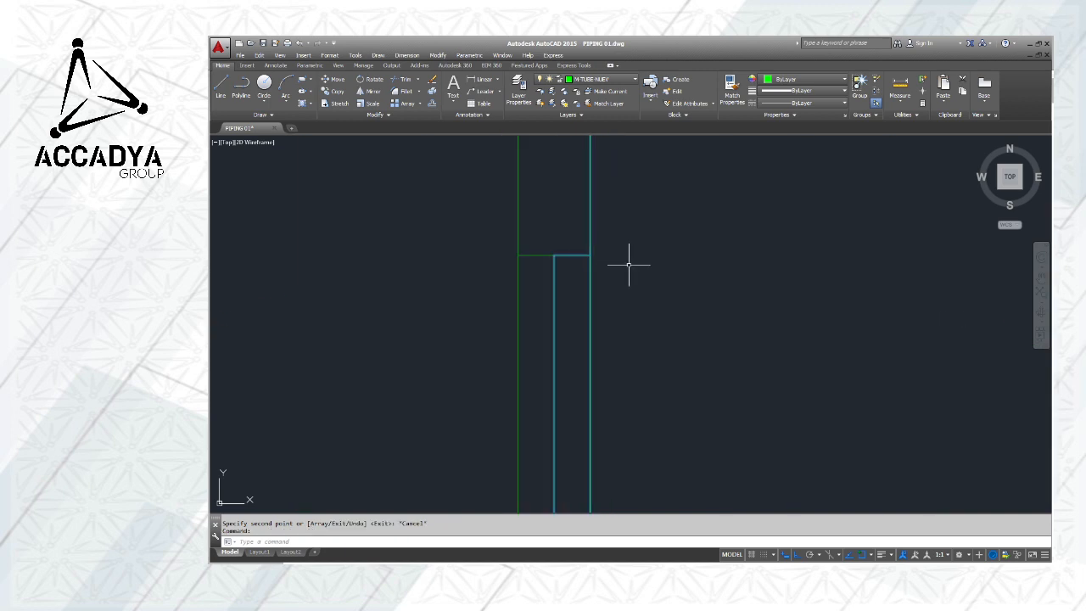
click(332, 79)
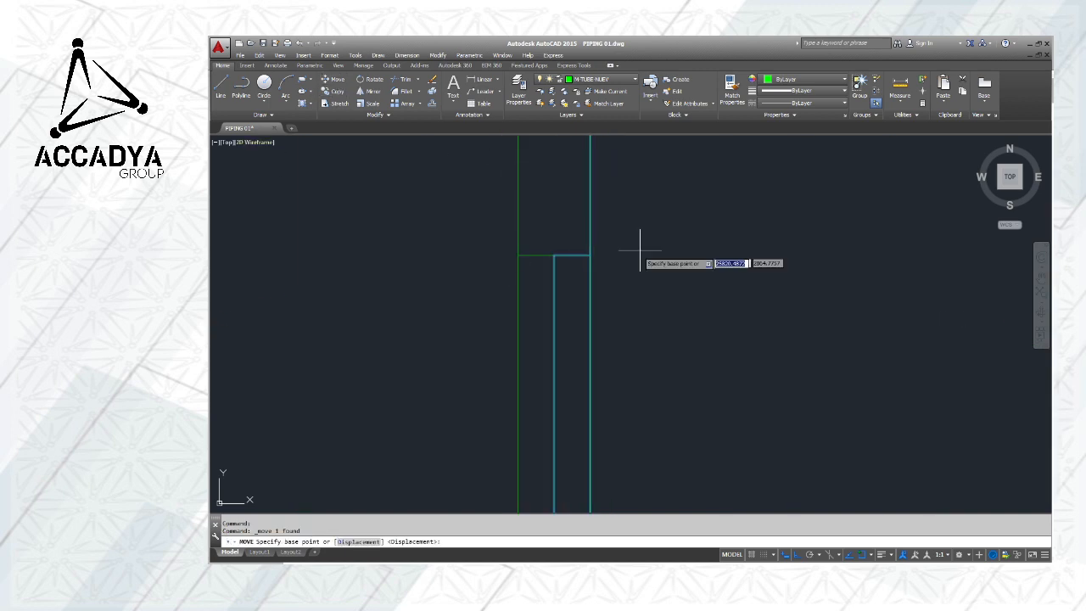
click(555, 253)
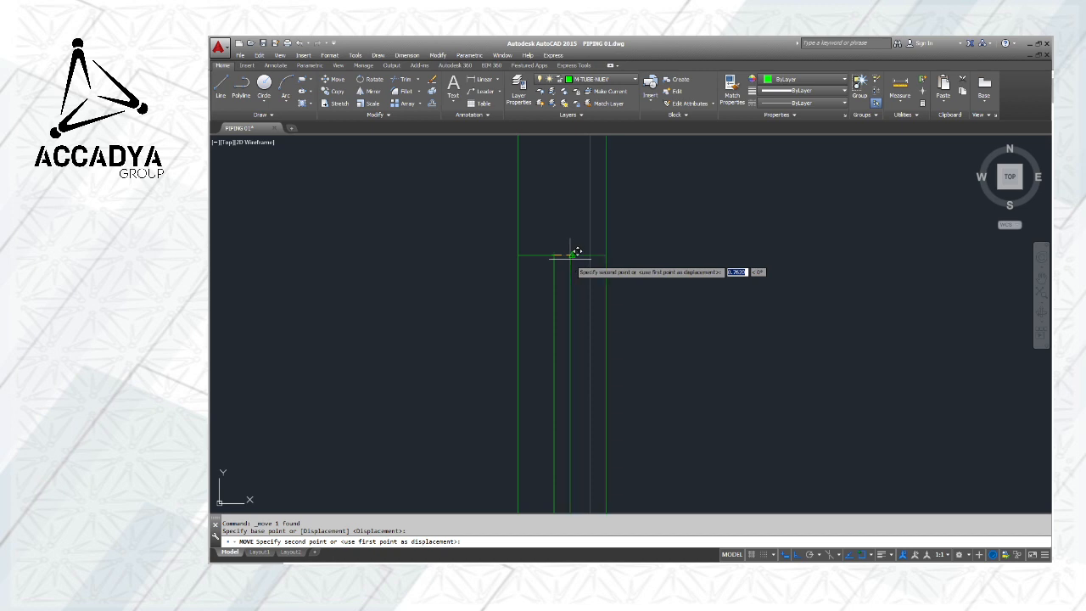
click(570, 259)
key(Return)
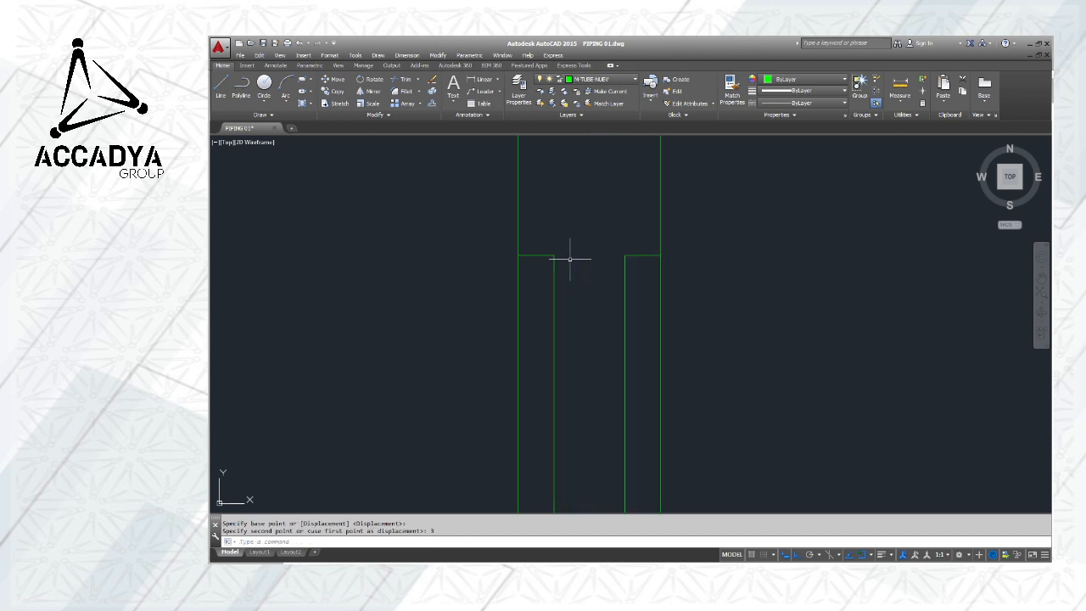
Examine the gap between the two flanges and the horizontal pipe from its flanged end back to the lower elbow.
scroll(570, 259, down, 8)
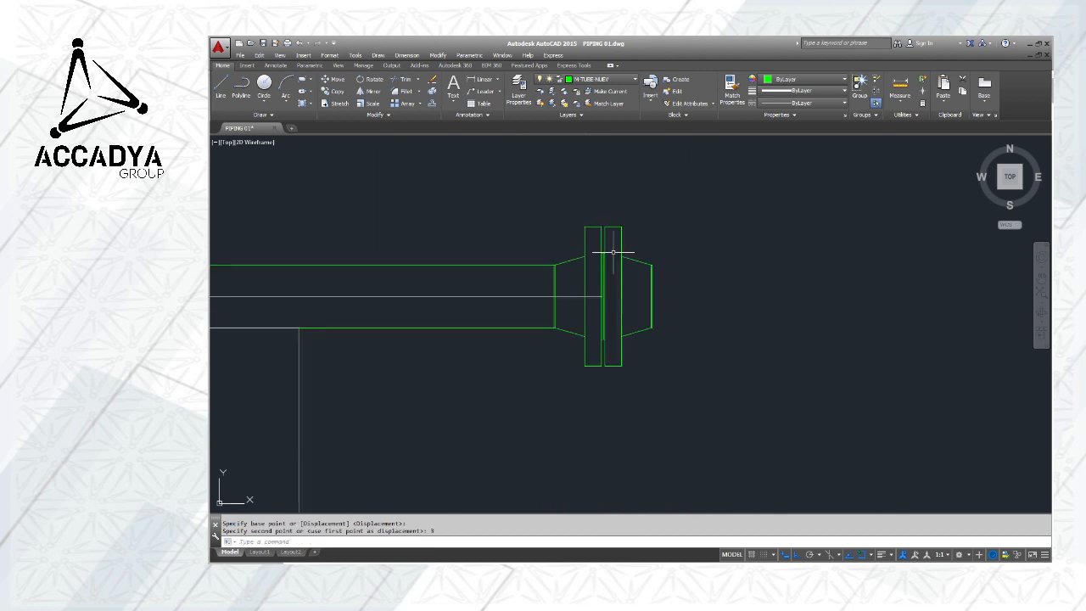
scroll(653, 301, up, 8)
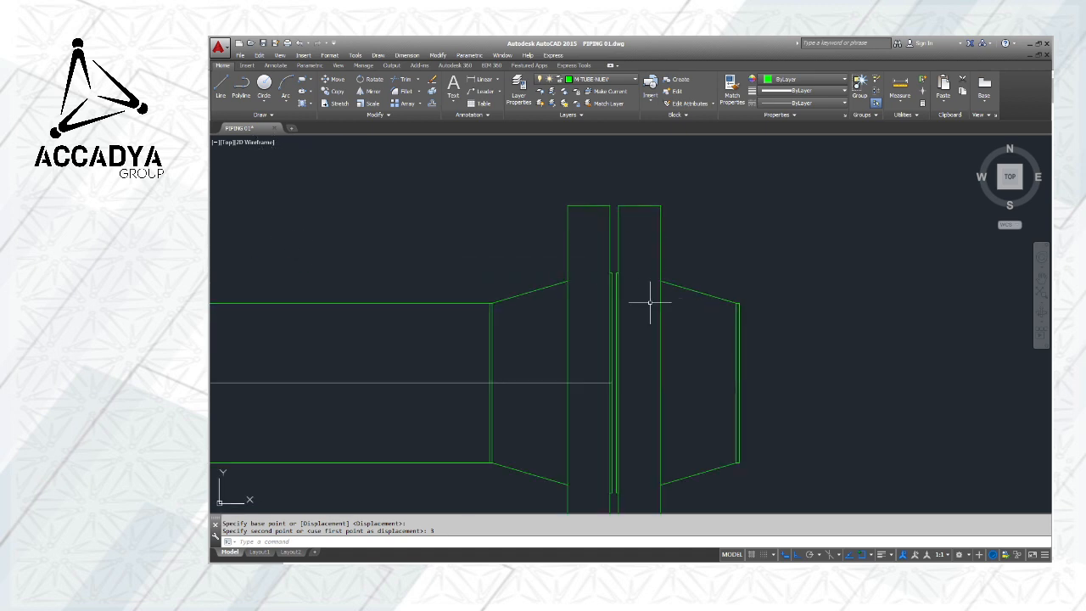
scroll(594, 271, up, 2)
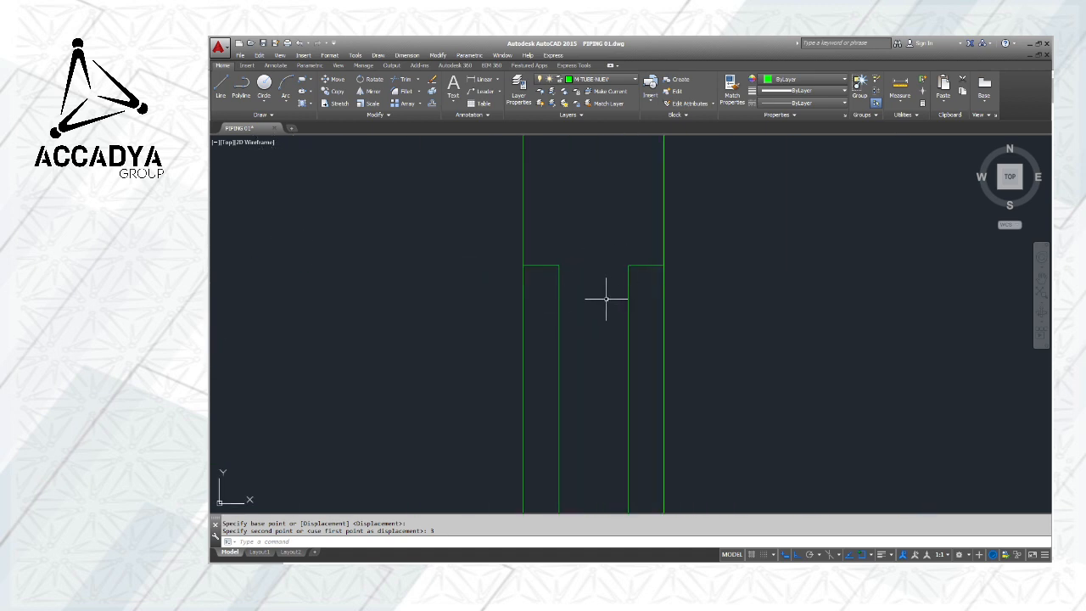
scroll(602, 292, down, 6)
scroll(601, 286, down, 4)
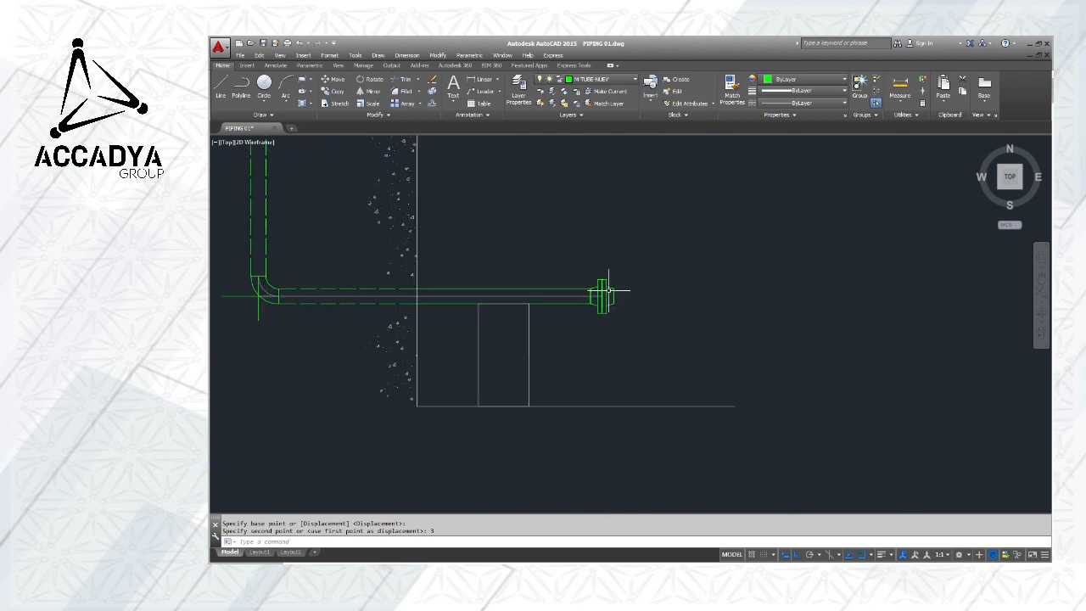
scroll(567, 315, up, 3)
scroll(627, 314, down, 3)
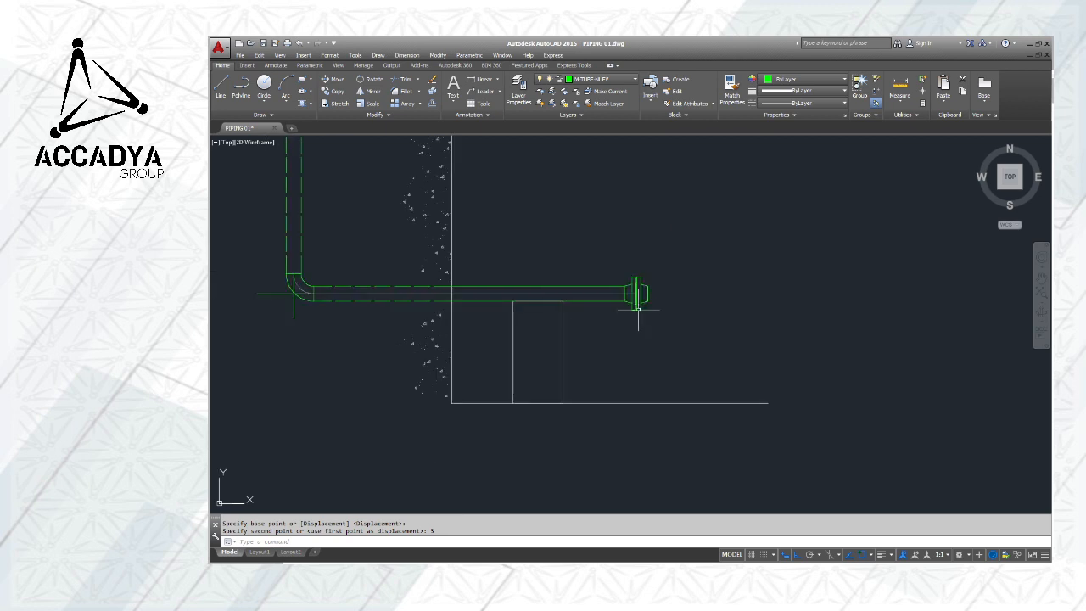
middle_drag(585, 340, 581, 361)
scroll(654, 323, up, 3)
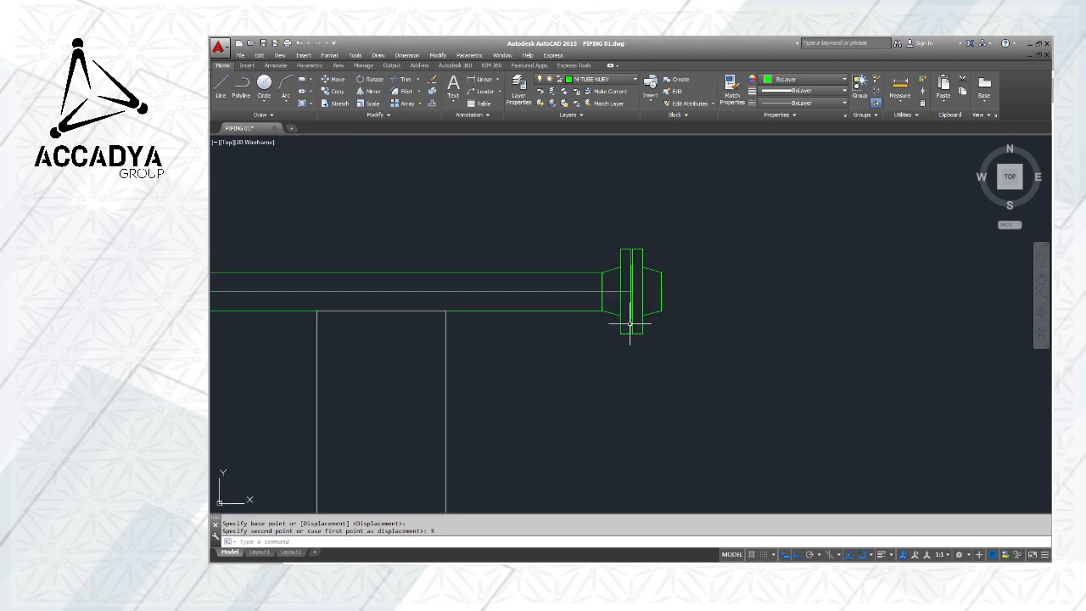
scroll(598, 337, up, 1)
scroll(687, 260, down, 4)
middle_drag(695, 274, 630, 285)
scroll(621, 276, up, 6)
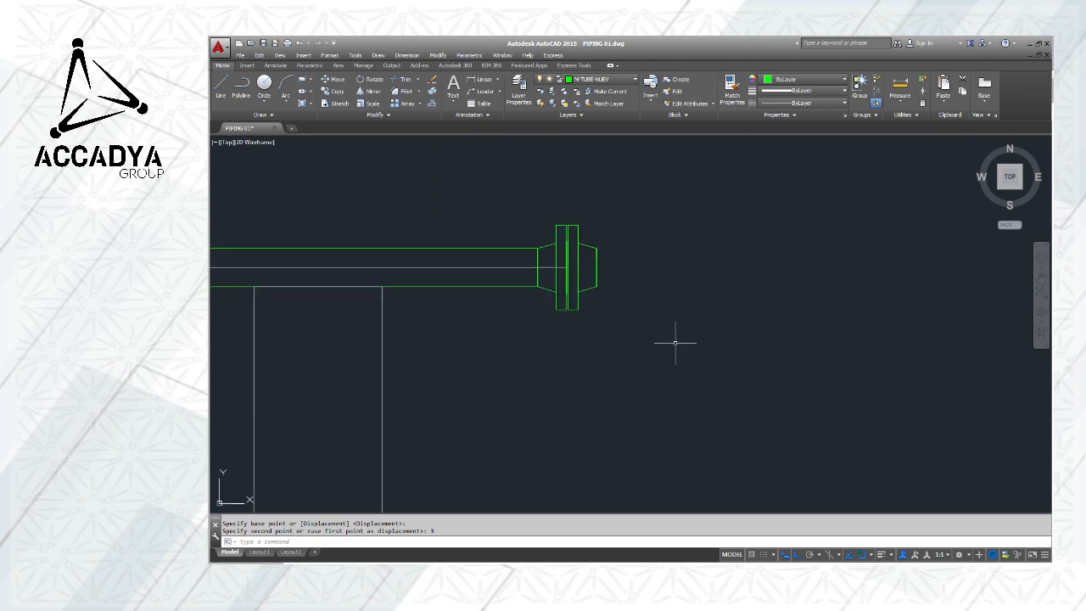
scroll(605, 266, up, 2)
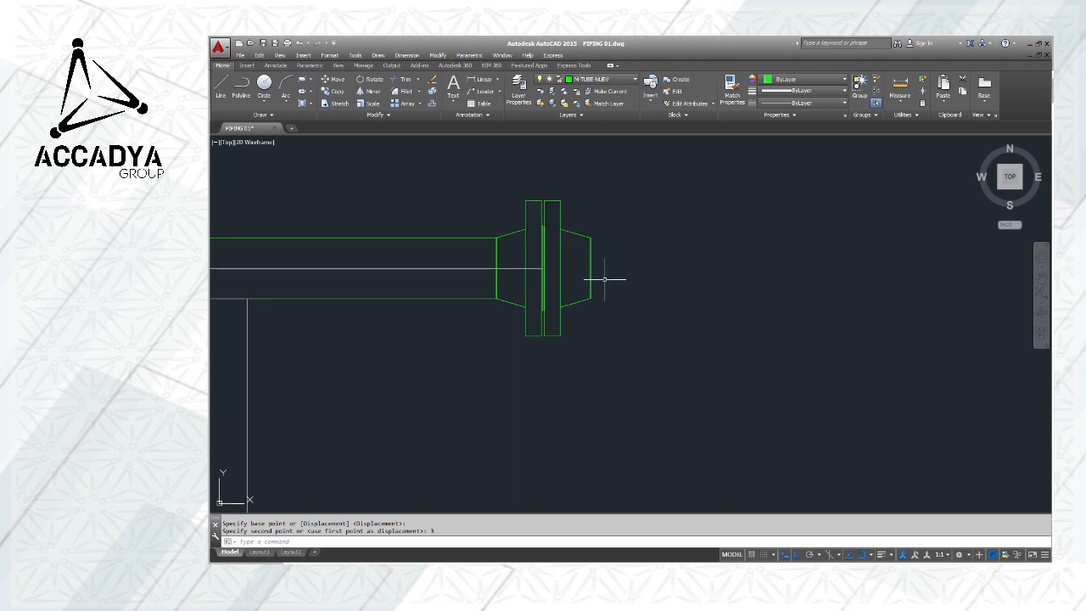
scroll(604, 296, down, 4)
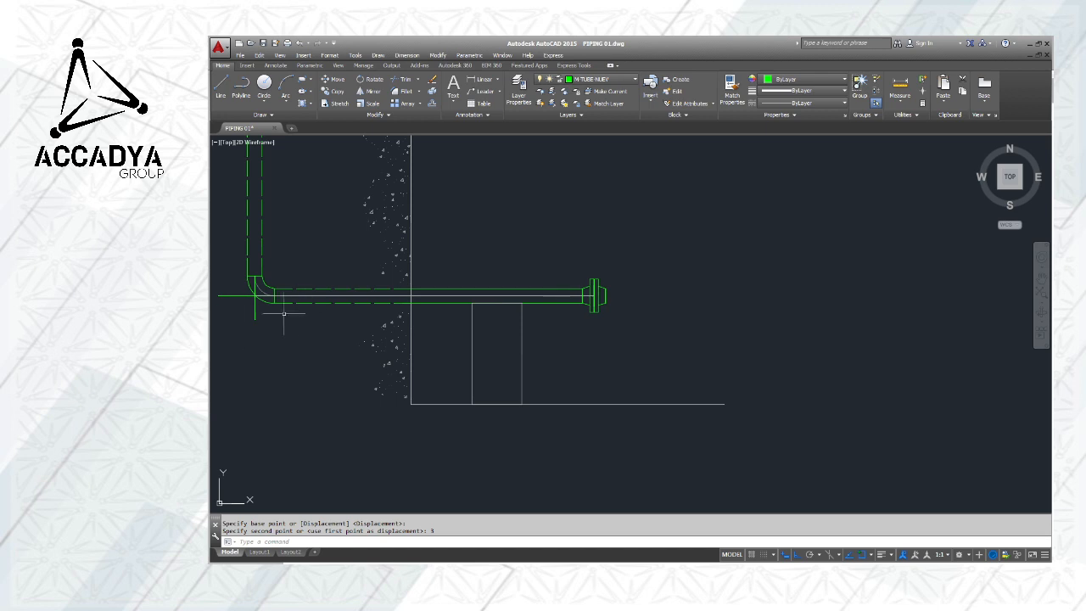
scroll(254, 313, up, 3)
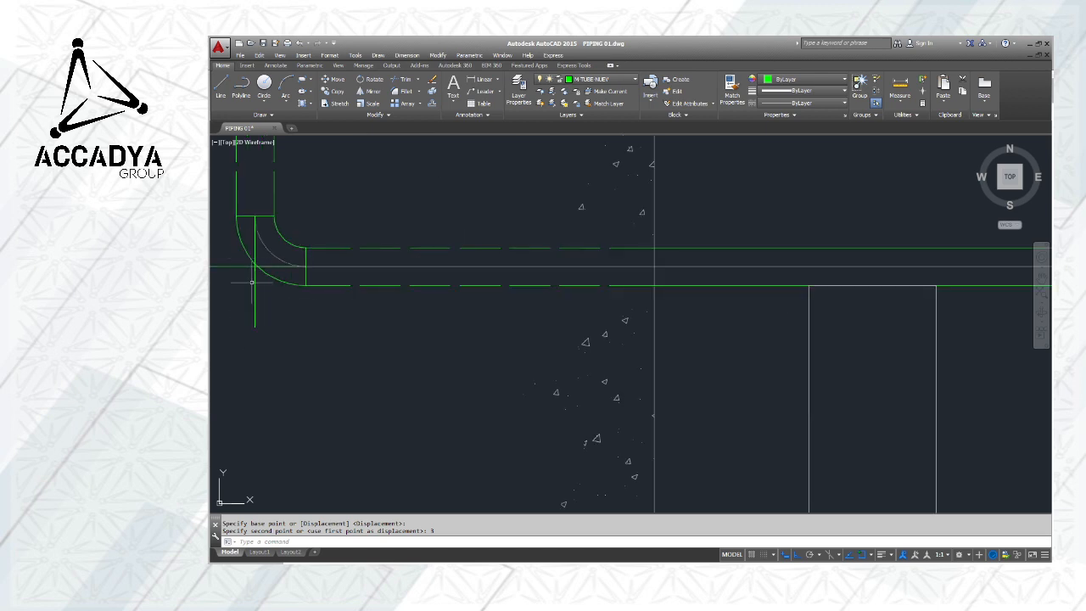
scroll(255, 301, down, 3)
scroll(602, 303, up, 8)
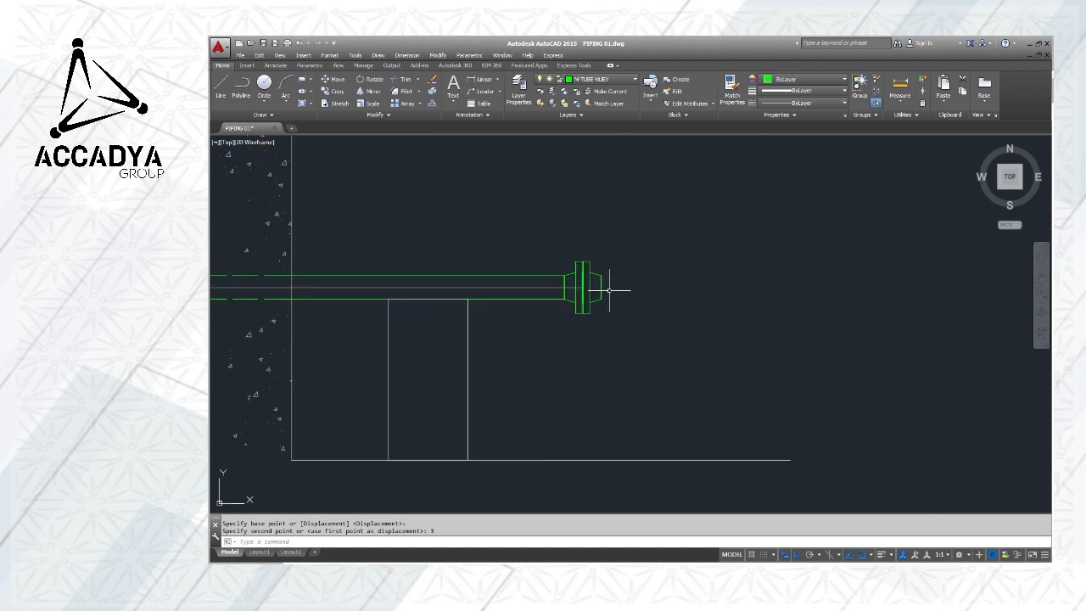
Switch to the OpenBoard whiteboard and sketch a pair of mating flanges at the lower pipe's free end.
middle_drag(586, 424, 560, 276)
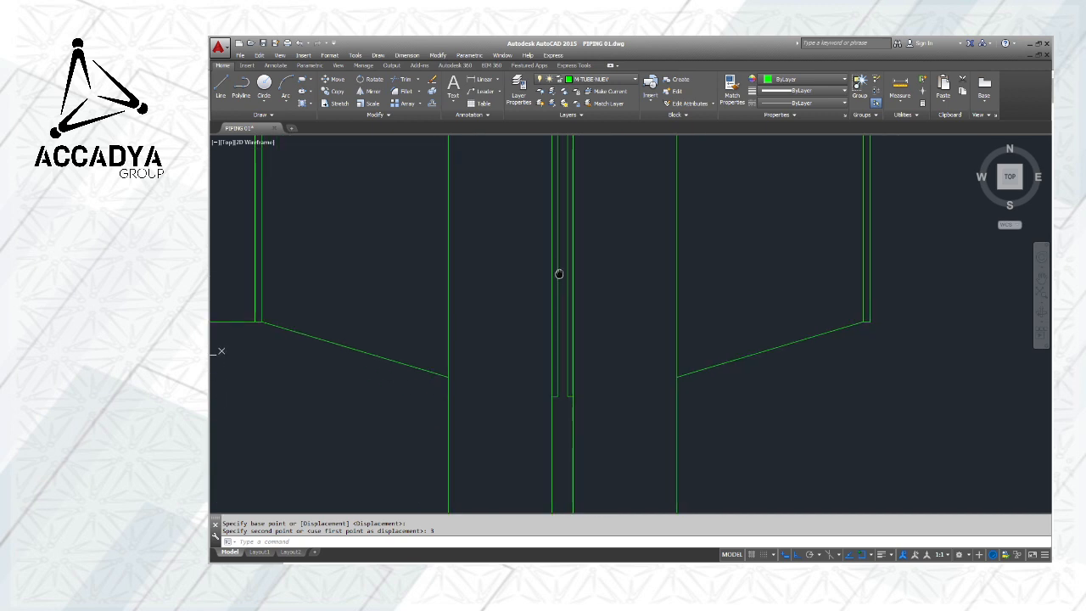
click(559, 396)
key(alt+Tab)
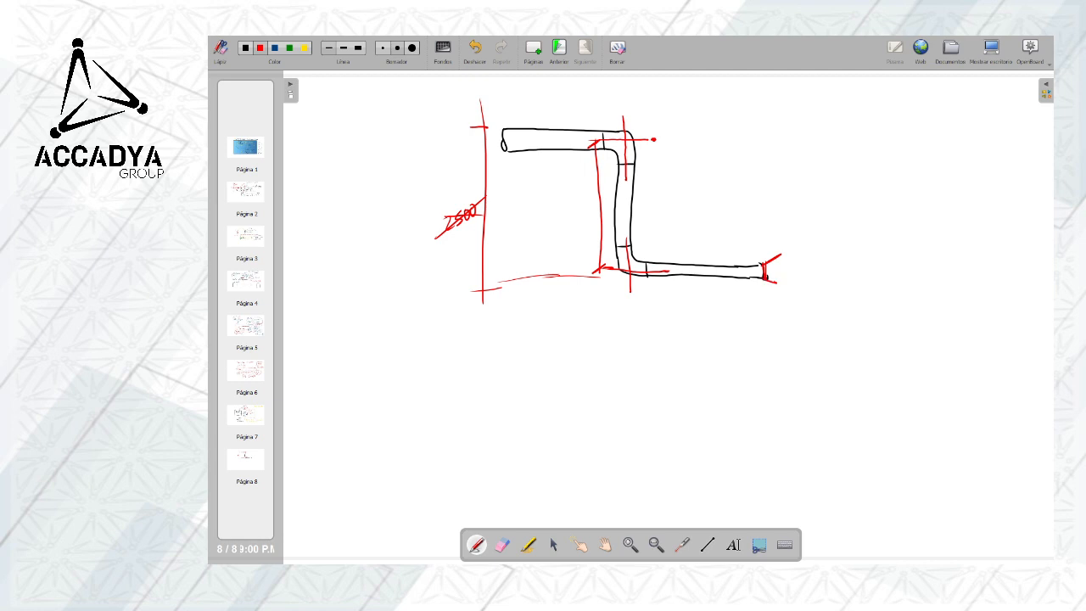
mouse_move(781, 244)
mouse_down()
mouse_move(781, 291)
mouse_move(791, 288)
mouse_up()
drag(797, 249, 798, 290)
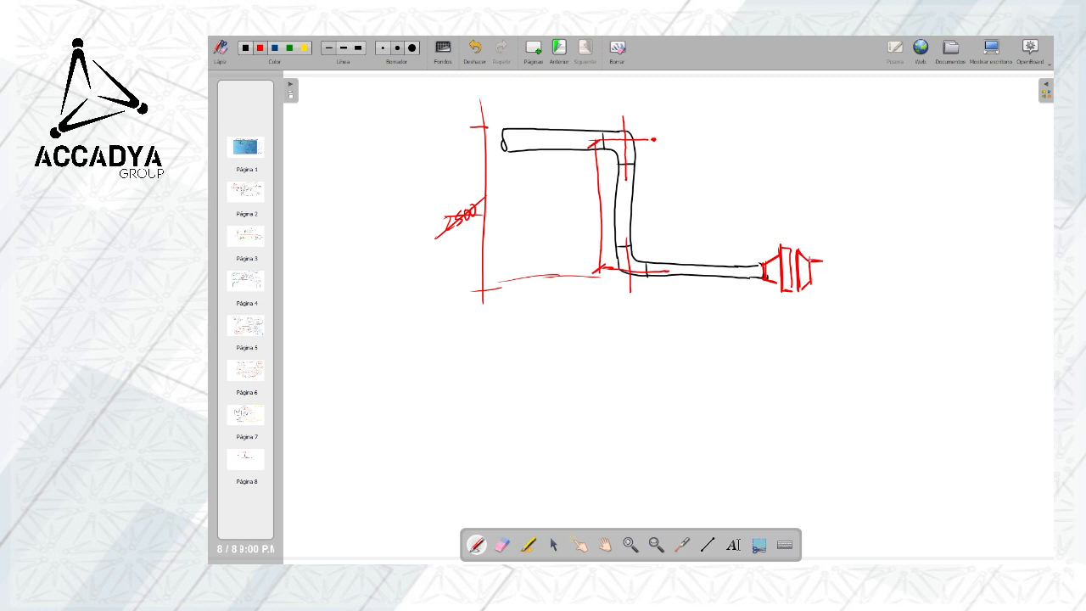
Sketch a tall round-topped vessel standing on supports and a ground line, beside the outer flange.
drag(824, 212, 829, 313)
drag(851, 190, 880, 324)
mouse_move(829, 301)
mouse_down()
mouse_move(857, 341)
mouse_move(838, 353)
mouse_move(918, 352)
mouse_up()
mouse_move(831, 358)
mouse_down()
mouse_move(818, 375)
mouse_move(849, 367)
mouse_up()
drag(873, 356, 867, 366)
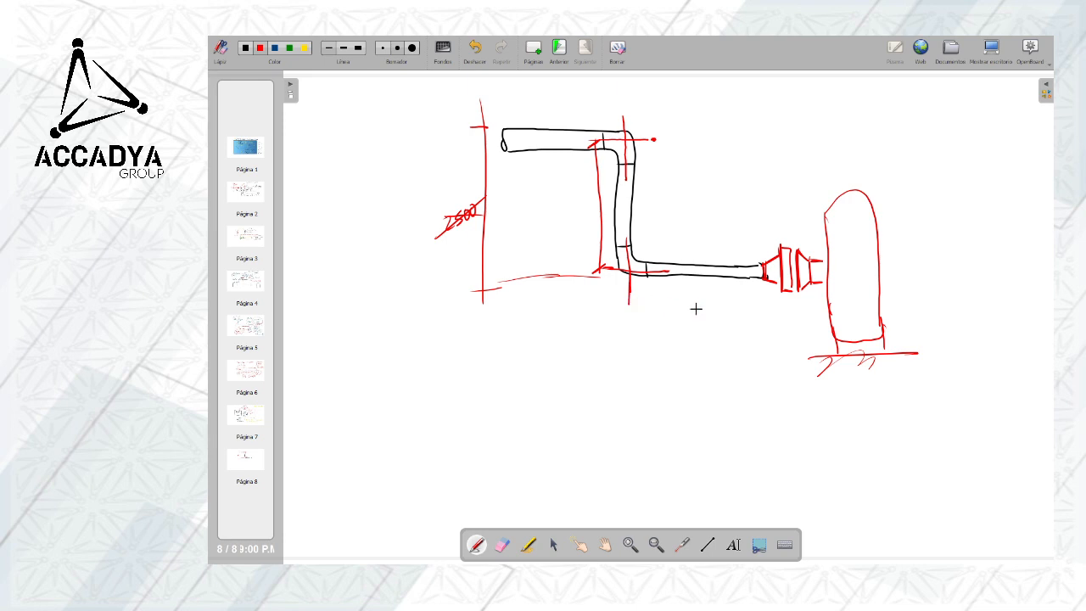
Add a dimension line labelled FOF from the lower elbow's centre to the flange face, and write the underlined heading "FACE of FLANGE".
drag(625, 301, 802, 306)
drag(632, 300, 625, 313)
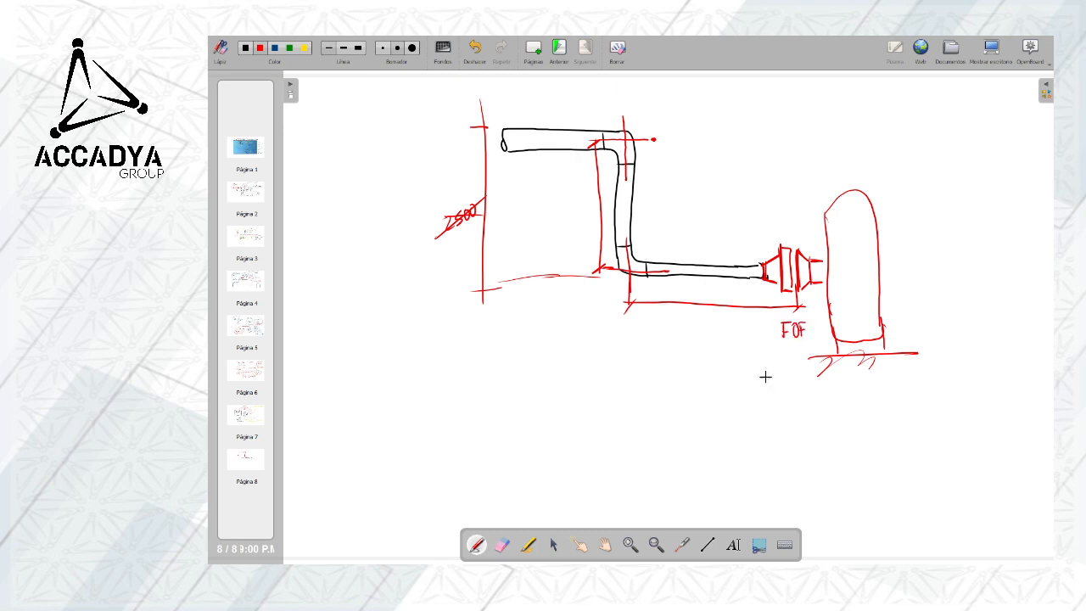
drag(762, 122, 769, 121)
mouse_move(769, 131)
mouse_down()
mouse_move(774, 115)
mouse_move(779, 131)
mouse_up()
drag(770, 125, 777, 124)
drag(789, 116, 788, 129)
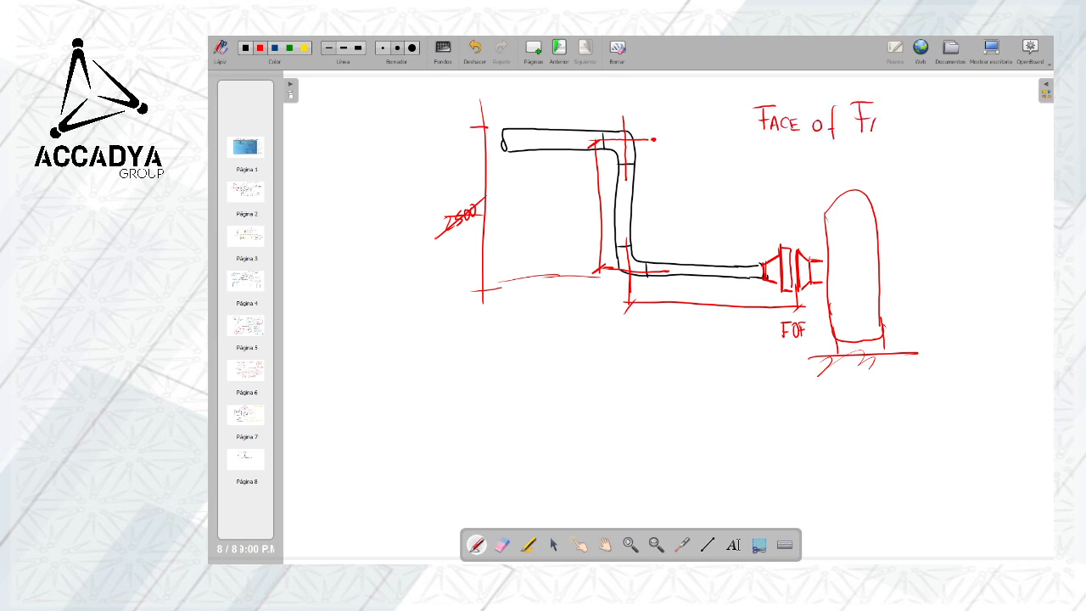
drag(878, 128, 896, 133)
click(502, 547)
click(476, 544)
drag(736, 148, 966, 146)
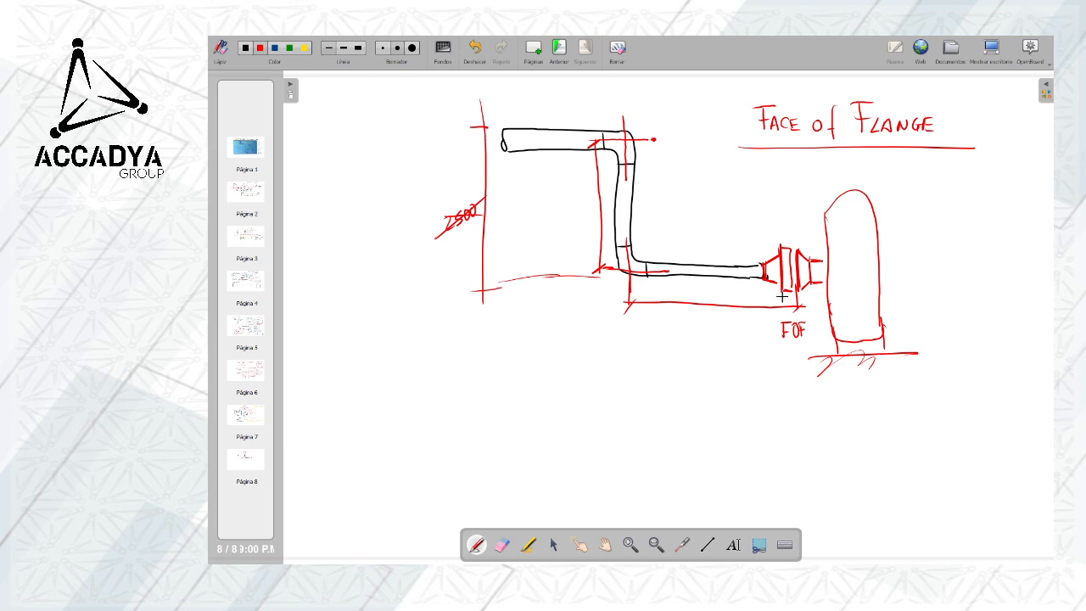
Write "¿Spool?" in the empty area below the crossed-out 2500 dimension and enclose it in a cloud outline.
drag(352, 360, 365, 367)
drag(373, 358, 374, 389)
drag(425, 342, 429, 364)
click(433, 370)
drag(334, 353, 337, 373)
mouse_move(353, 312)
mouse_down()
mouse_move(300, 361)
mouse_move(370, 405)
mouse_move(458, 336)
mouse_move(354, 310)
mouse_up()
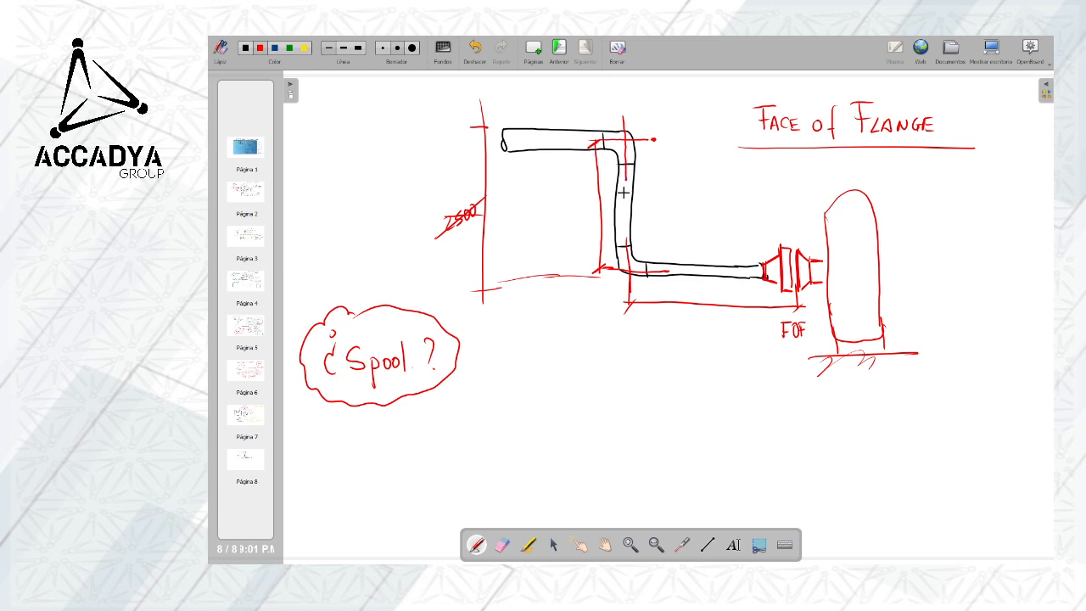
Sketch two separate spools below the pipe run: a pipe ending in an elbow, and a pipe with an elbow and an end flange.
drag(519, 379, 635, 375)
mouse_move(523, 404)
mouse_down()
mouse_move(671, 399)
mouse_move(672, 412)
mouse_move(645, 406)
mouse_move(672, 419)
mouse_move(650, 419)
mouse_up()
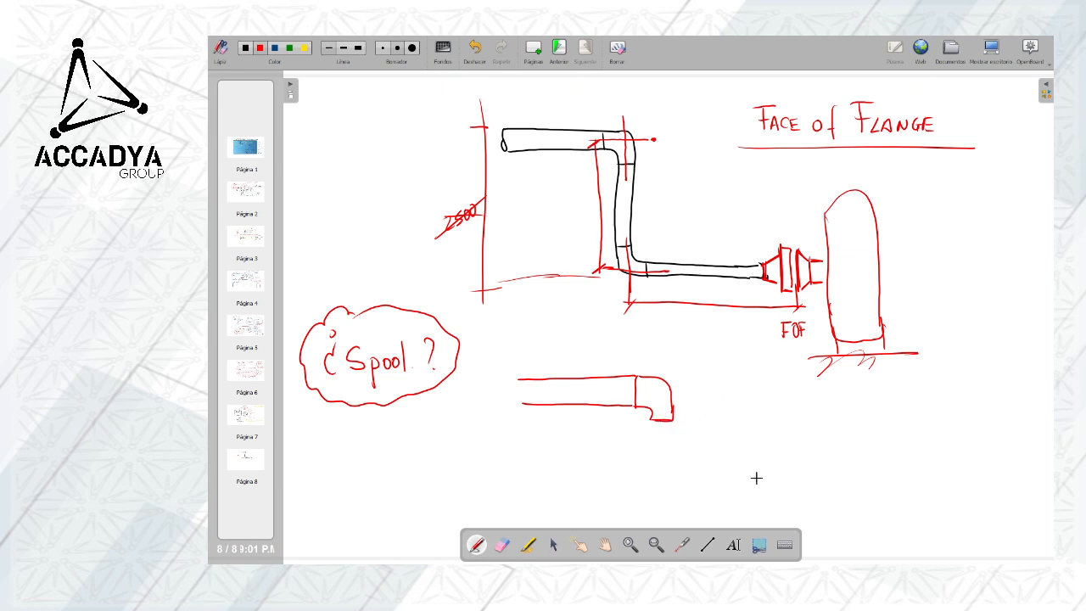
mouse_move(757, 464)
mouse_down()
mouse_move(773, 489)
mouse_move(855, 490)
mouse_up()
drag(779, 464, 858, 470)
drag(791, 469, 790, 490)
mouse_move(855, 469)
mouse_down()
mouse_move(897, 469)
mouse_move(908, 490)
mouse_move(914, 461)
mouse_move(919, 498)
mouse_up()
drag(919, 448, 932, 502)
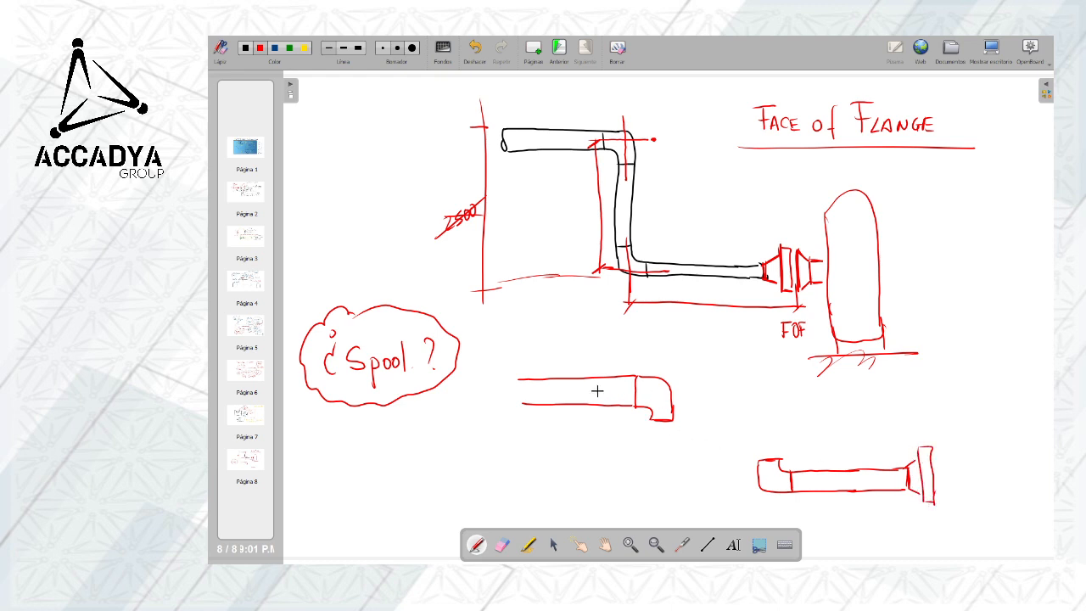
drag(521, 379, 523, 407)
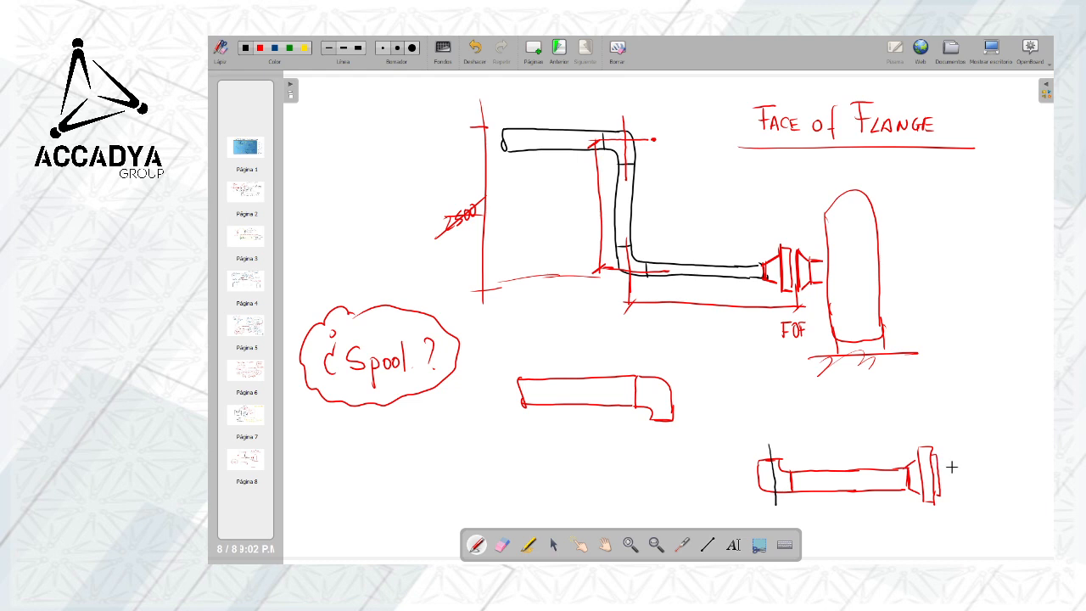
Draw a black dimension line above the flanged spool from the elbow's centreline to the flange face.
drag(937, 430, 938, 458)
drag(751, 441, 941, 440)
drag(754, 447, 789, 430)
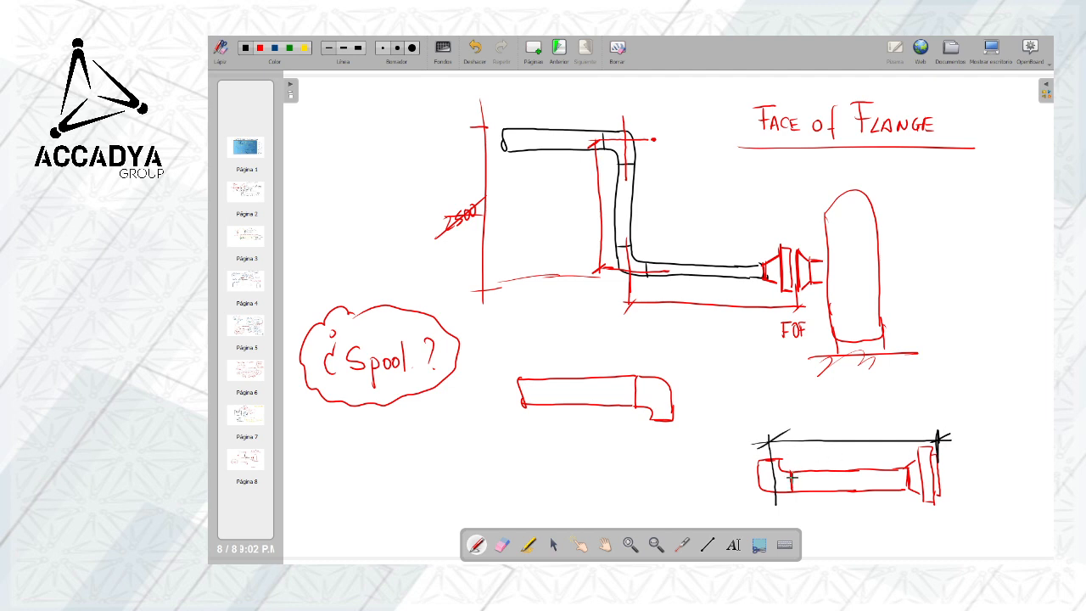
Hatch the elbow and the flange of the flanged spool sketch with diagonal strokes.
drag(767, 489, 785, 474)
drag(773, 491, 789, 477)
drag(780, 491, 791, 482)
mouse_move(907, 477)
mouse_down()
mouse_move(936, 456)
mouse_move(940, 473)
mouse_move(928, 453)
mouse_up()
Switch to AutoCAD and draw a vertical reference line down from the flange face at the lower pipe's end.
drag(209, 203, 759, 168)
click(918, 161)
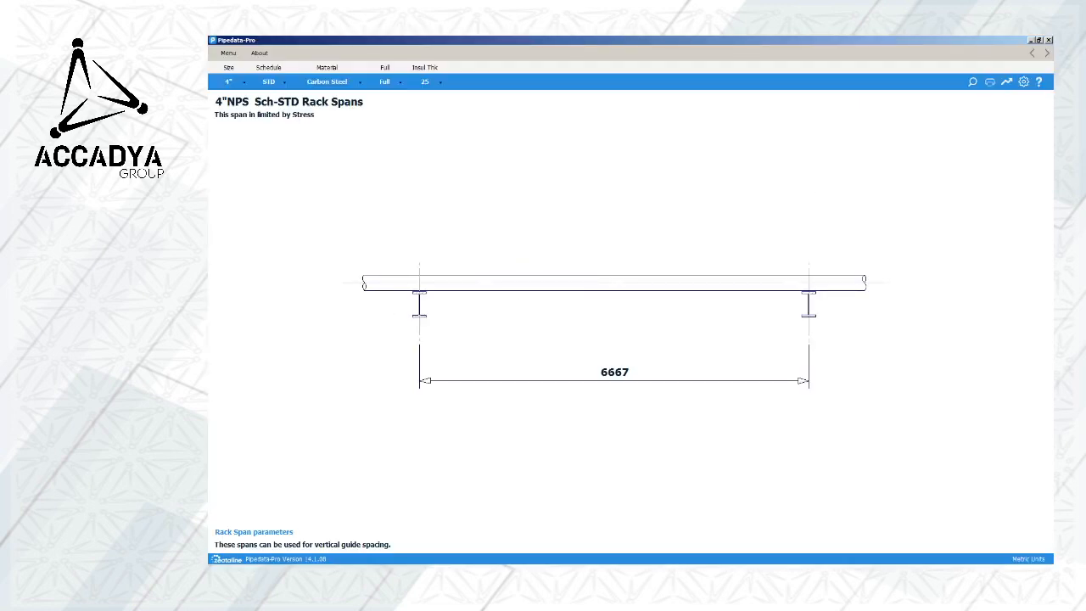
key(alt+Tab)
scroll(805, 382, down, 7)
scroll(461, 388, up, 2)
scroll(969, 379, up, 3)
scroll(969, 379, up, 3)
scroll(837, 371, up, 3)
click(220, 85)
click(658, 326)
scroll(658, 326, down, 4)
click(658, 439)
key(Escape)
Stretch the lower end of the vertical centreline at the lower elbow downward, well below the pipe.
scroll(609, 433, down, 3)
scroll(422, 463, up, 5)
click(319, 366)
click(319, 367)
scroll(319, 372, down, 4)
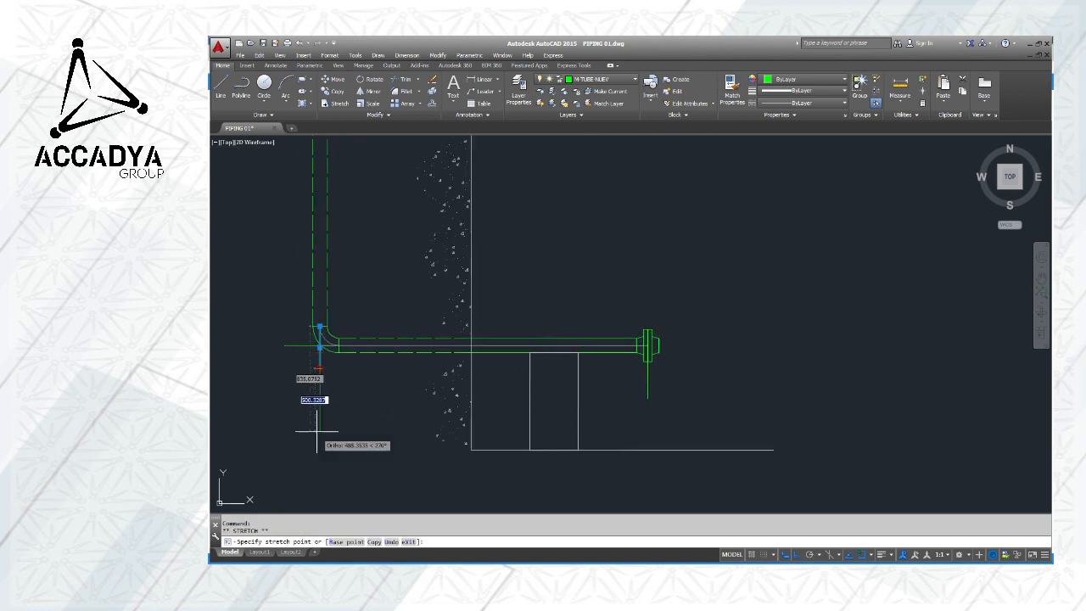
key(Escape)
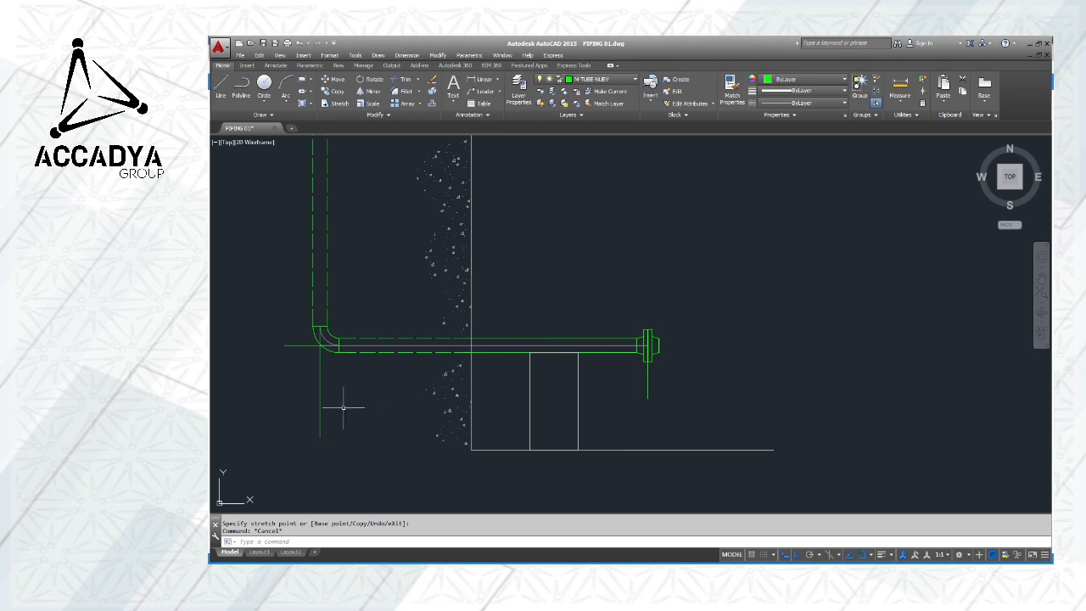
Measure the horizontal distance from the lower elbow's vertical centreline to the flange face's reference line.
scroll(350, 405, up, 2)
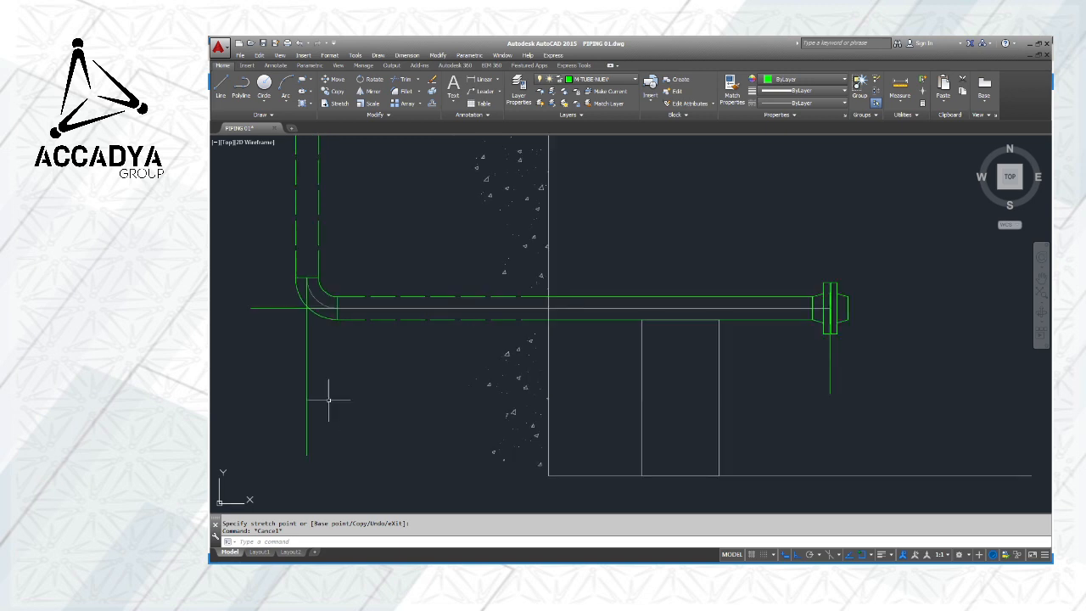
click(900, 85)
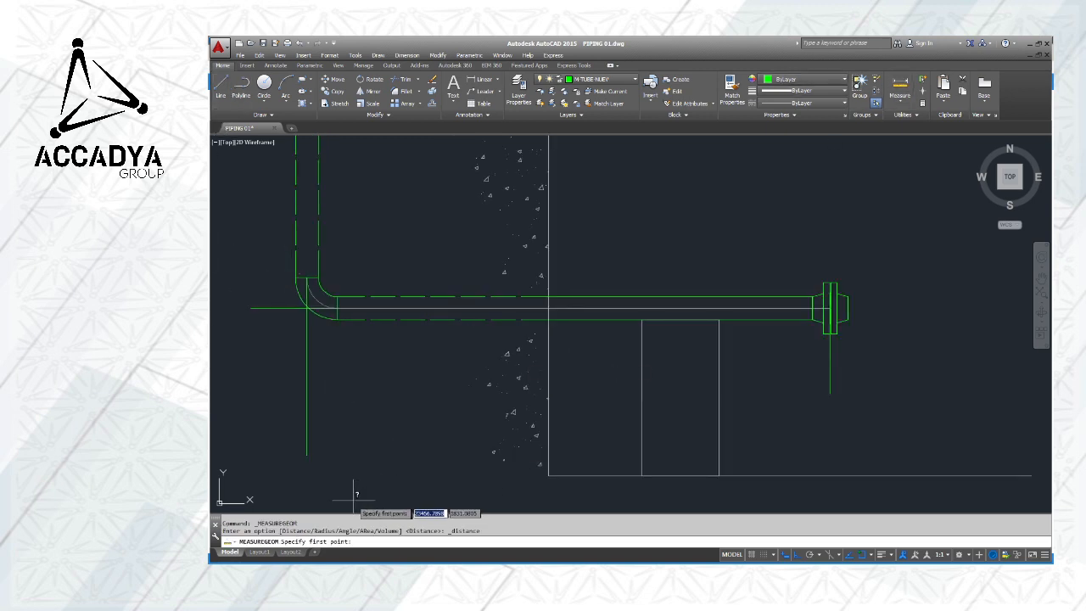
click(307, 367)
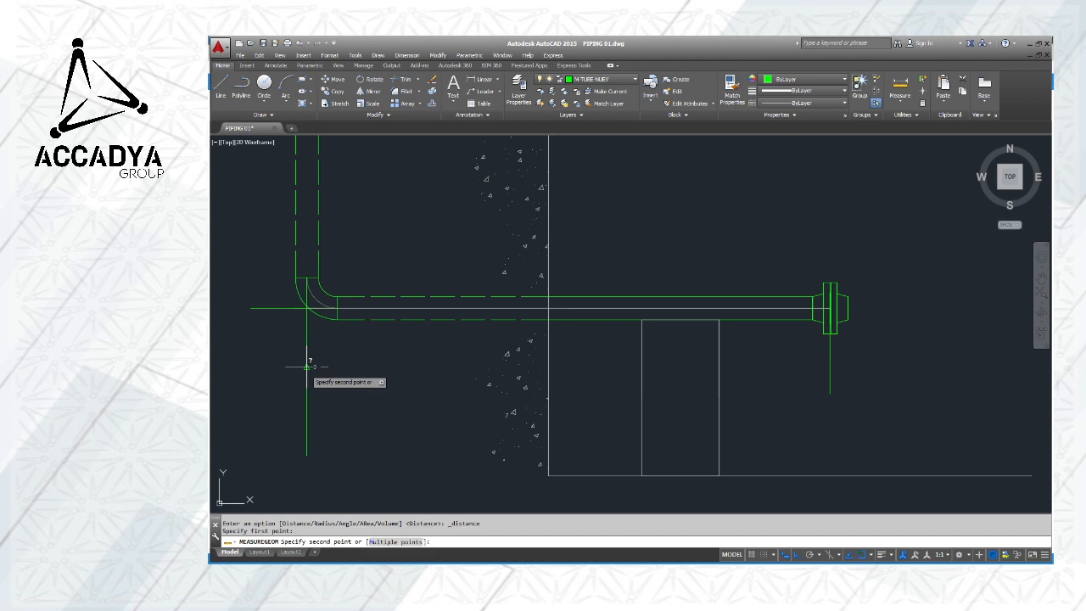
click(829, 366)
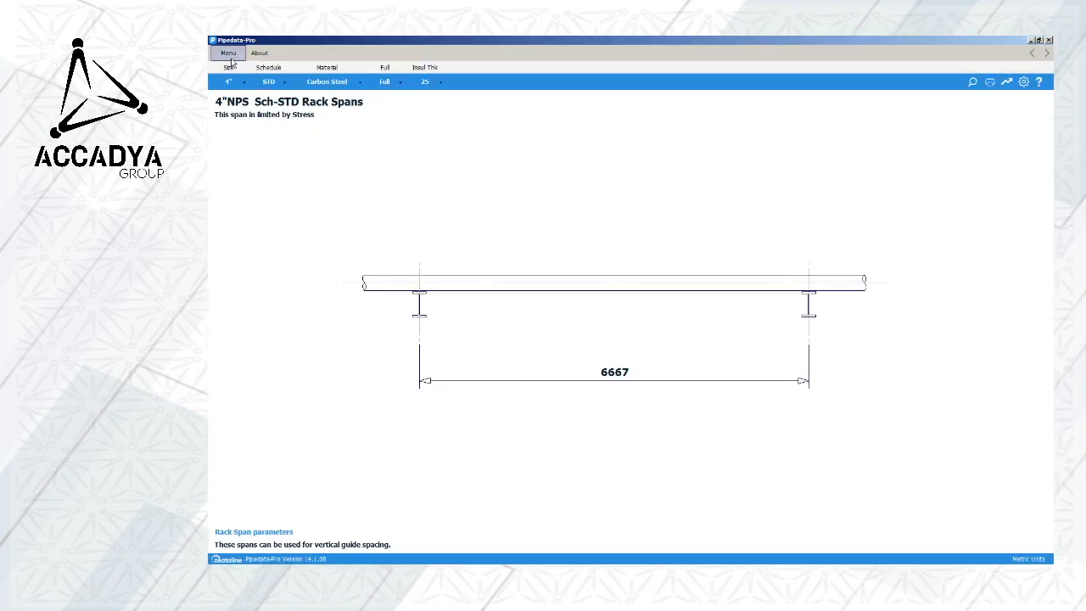
Look up the 4" butt-welded 90° LR elbow in Pipedata-Pro and note its 152 length above the elbow on the whiteboard's spool sketch.
click(229, 55)
mouse_move(279, 85)
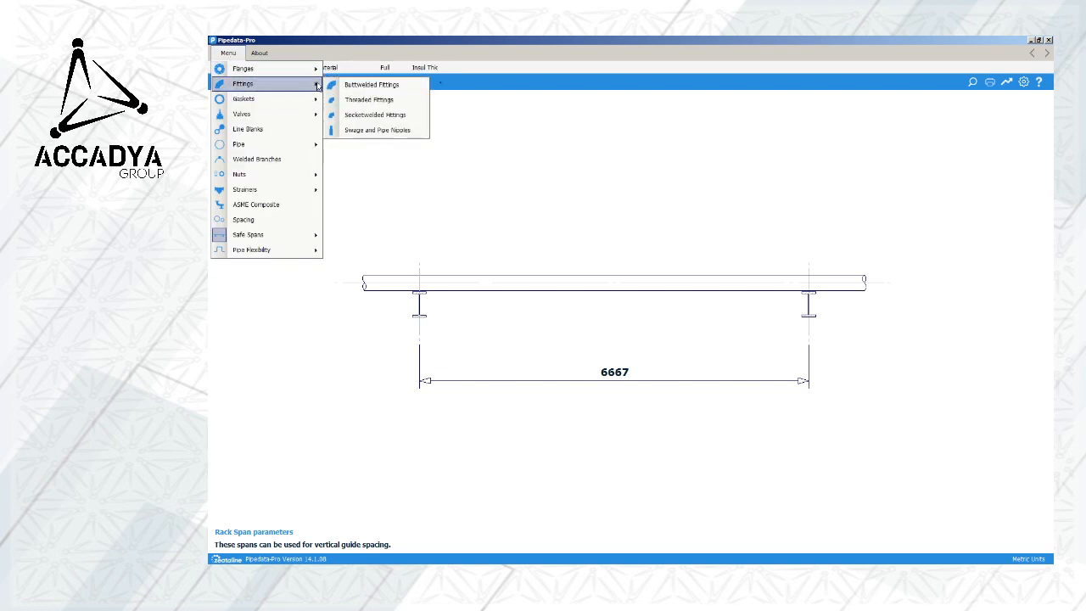
click(366, 87)
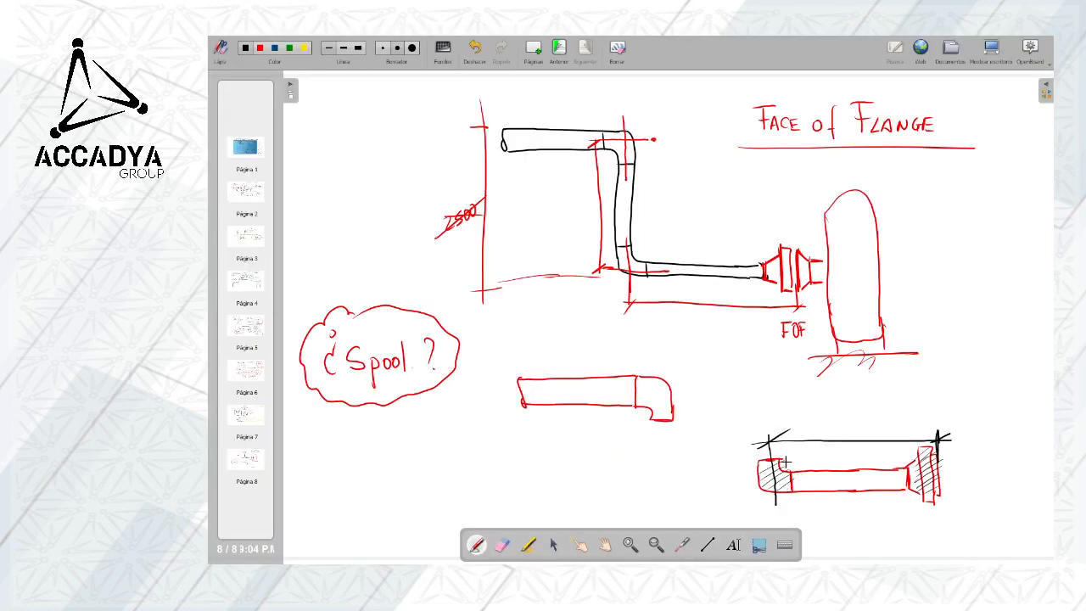
mouse_move(790, 425)
mouse_down()
mouse_move(792, 470)
mouse_move(792, 421)
mouse_move(792, 463)
mouse_move(778, 425)
mouse_up()
drag(786, 414, 791, 422)
Look up the 4" ASME B16.5 weldneck flange in Pipedata-Pro with its class set to 150#.
key(alt+Tab)
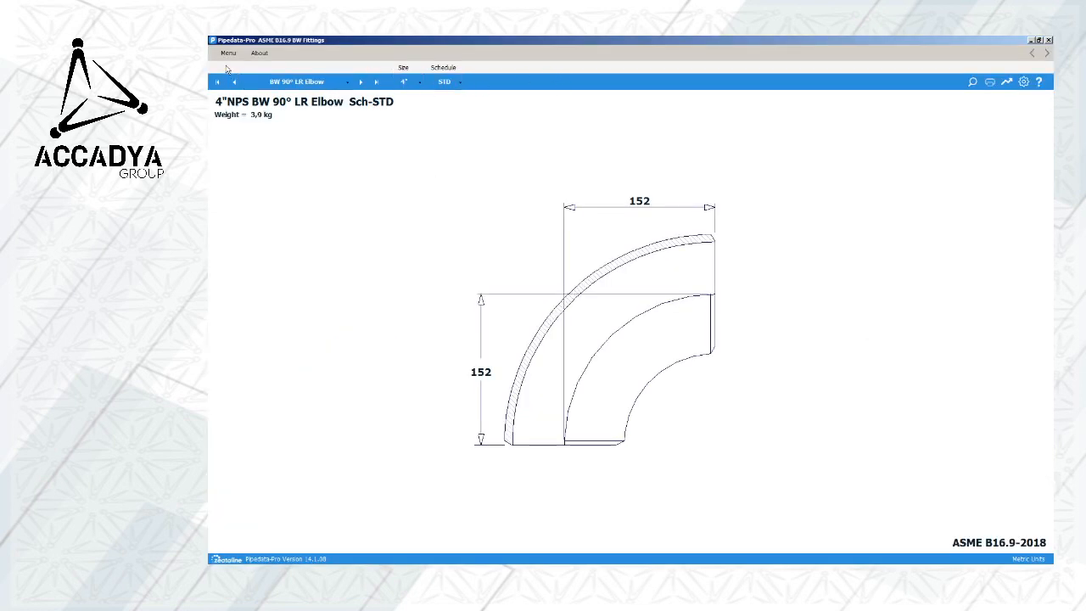
click(231, 53)
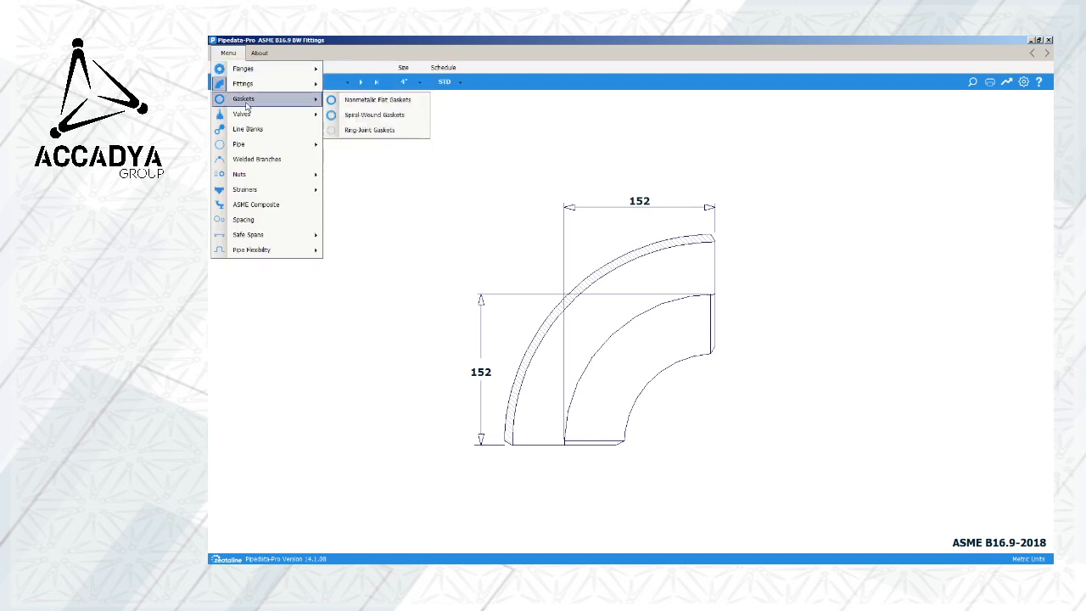
mouse_move(251, 175)
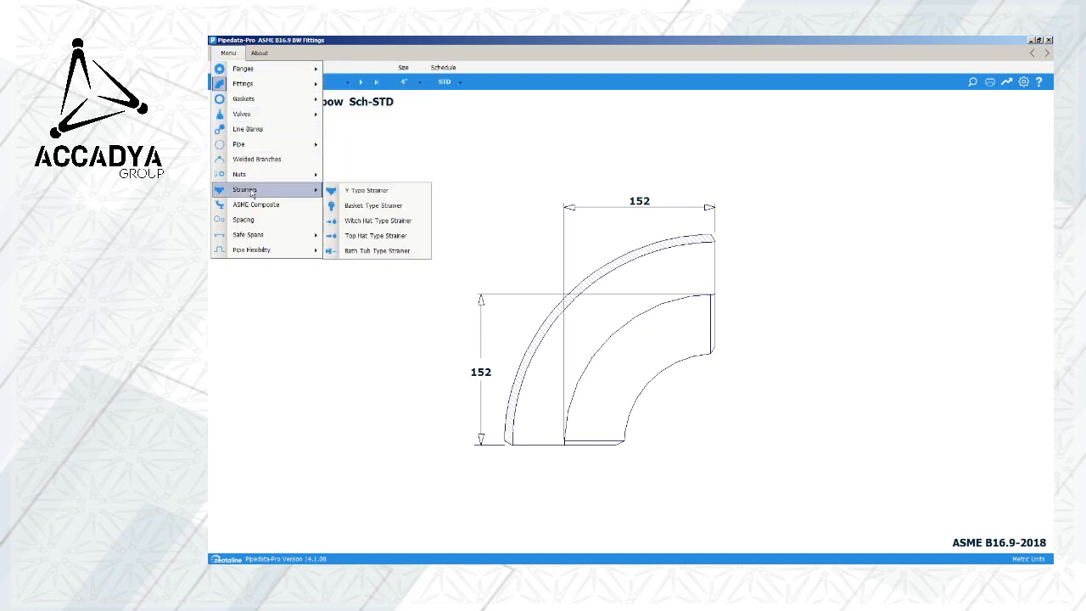
mouse_move(251, 102)
mouse_move(258, 73)
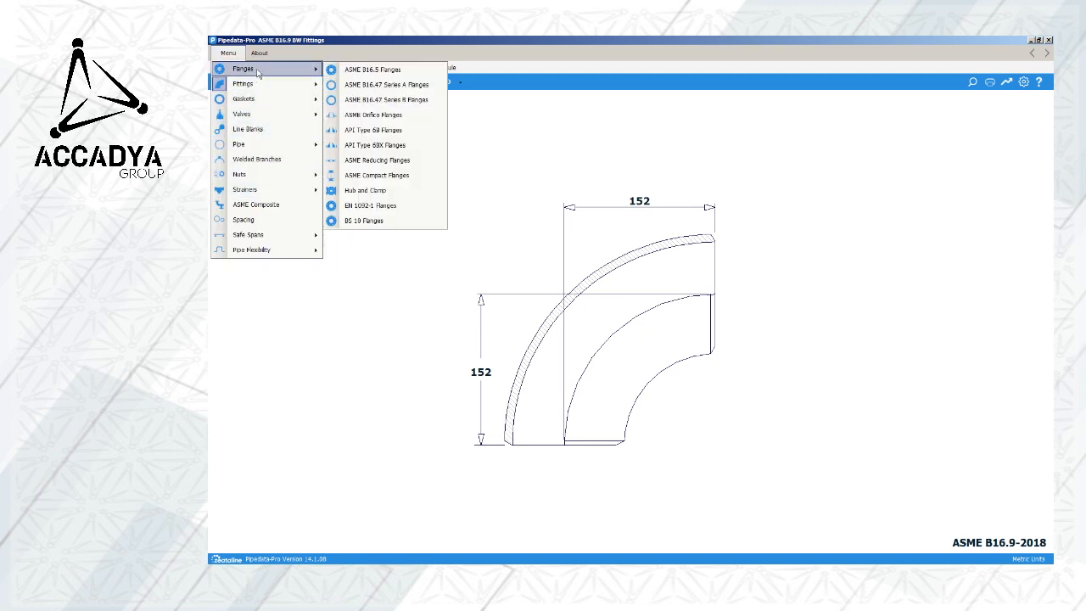
click(381, 71)
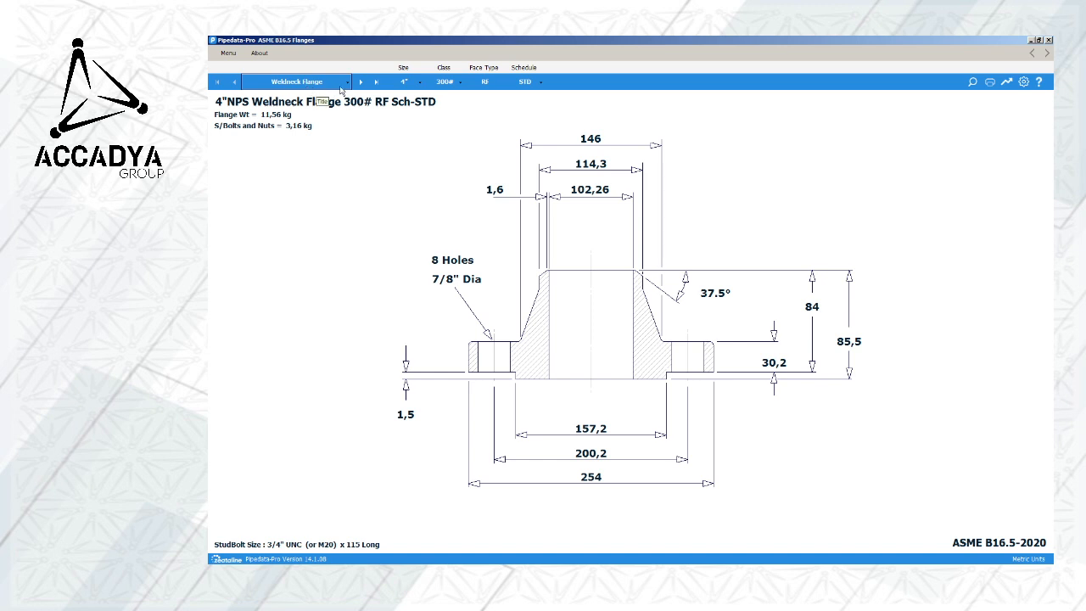
click(453, 85)
click(452, 95)
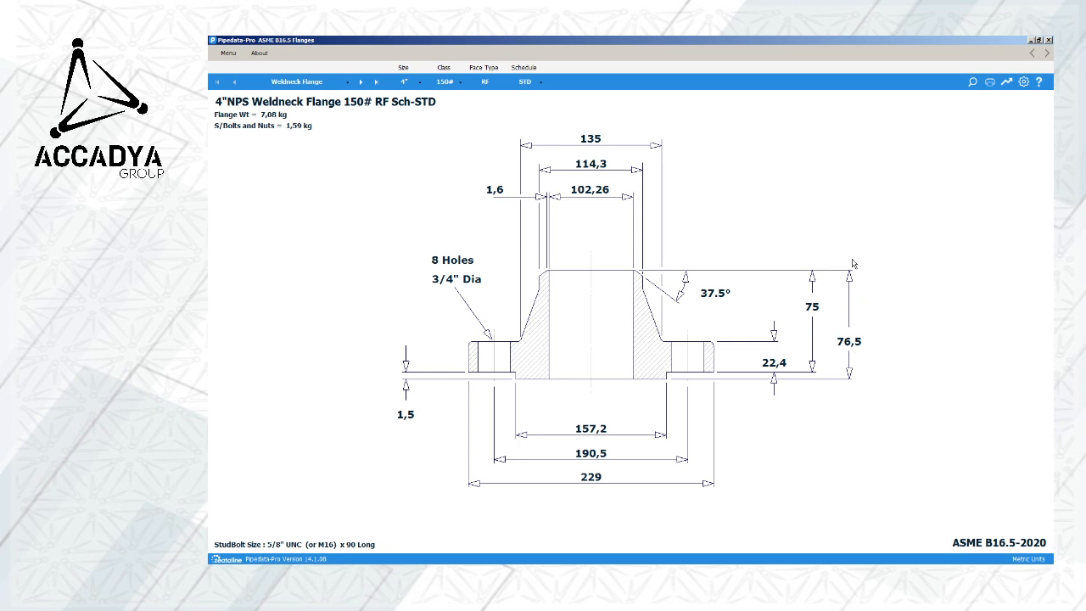
Return to the whiteboard and dimension the flange of the spool sketch as 76,5.
click(1030, 40)
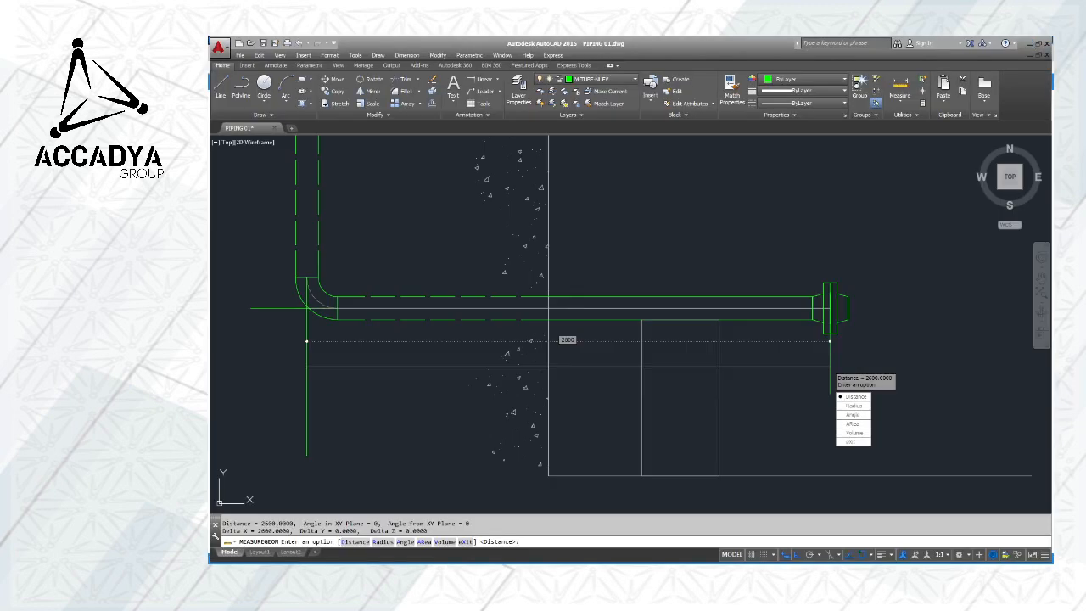
key(alt+Tab)
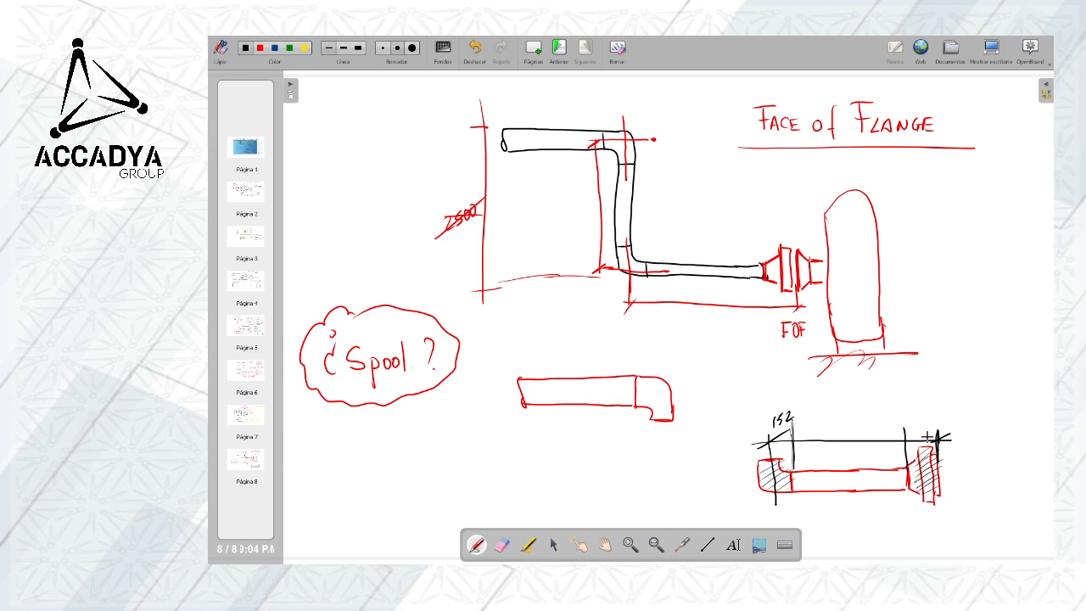
drag(895, 433, 934, 424)
Add an overall dimension line above the flanged spool and write the pipe length calculation, 2600 minus 152 minus the flange length.
drag(765, 393, 767, 433)
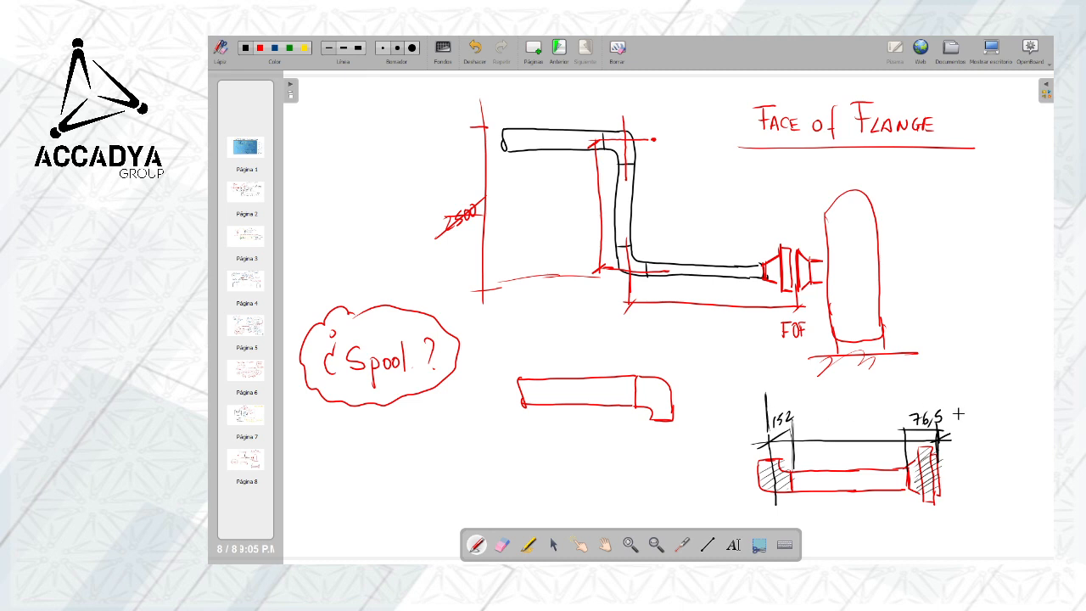
drag(939, 398, 940, 427)
drag(742, 396, 977, 389)
mouse_move(839, 383)
mouse_down()
mouse_move(848, 392)
mouse_move(872, 382)
mouse_up()
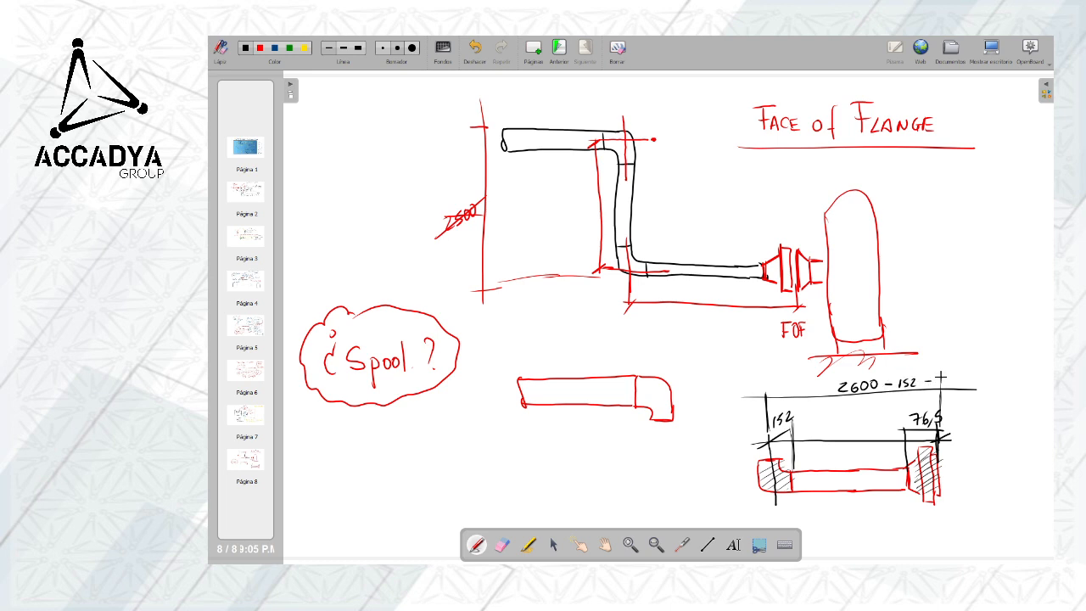
drag(952, 383, 949, 387)
drag(794, 465, 796, 509)
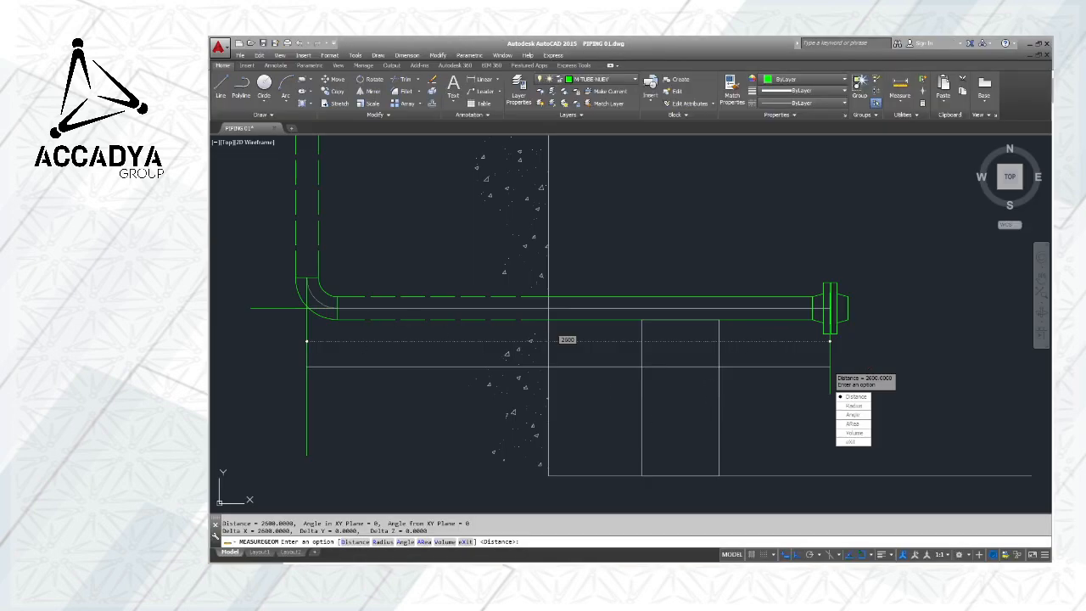
Measure the straight pipe length from the lower elbow's open end to the weld end of the end flange.
key(Escape)
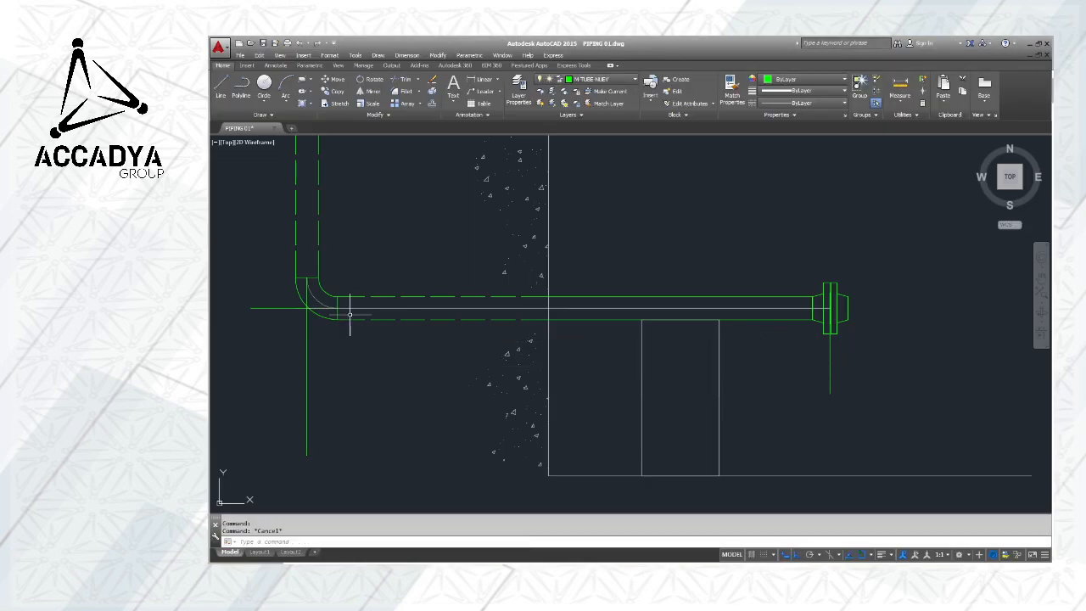
middle_drag(460, 331, 451, 366)
scroll(446, 363, up, 2)
scroll(432, 363, down, 2)
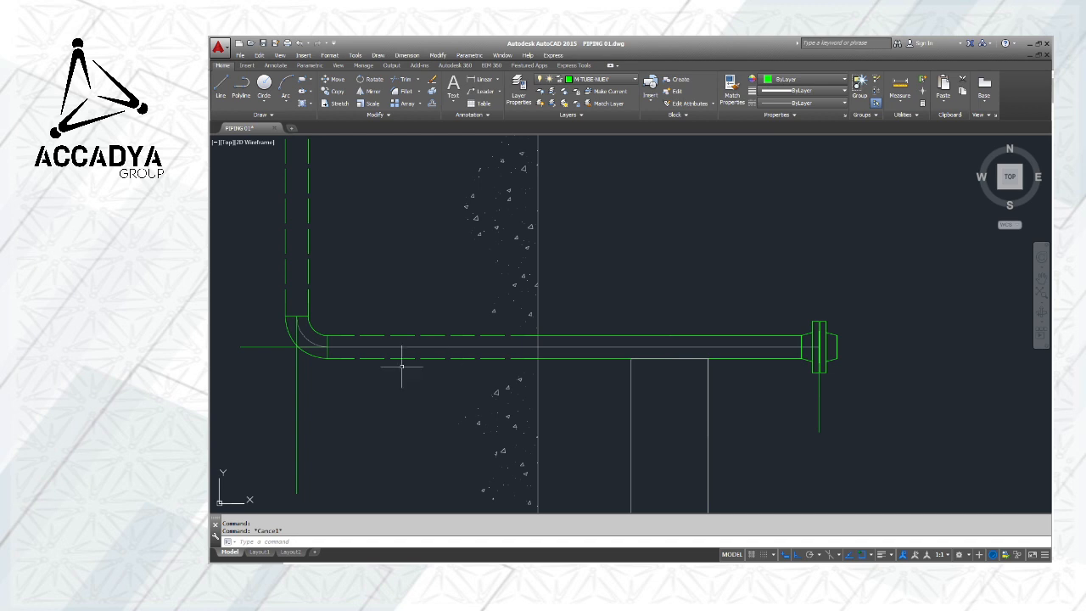
click(899, 85)
scroll(318, 361, up, 4)
click(328, 300)
scroll(327, 299, down, 3)
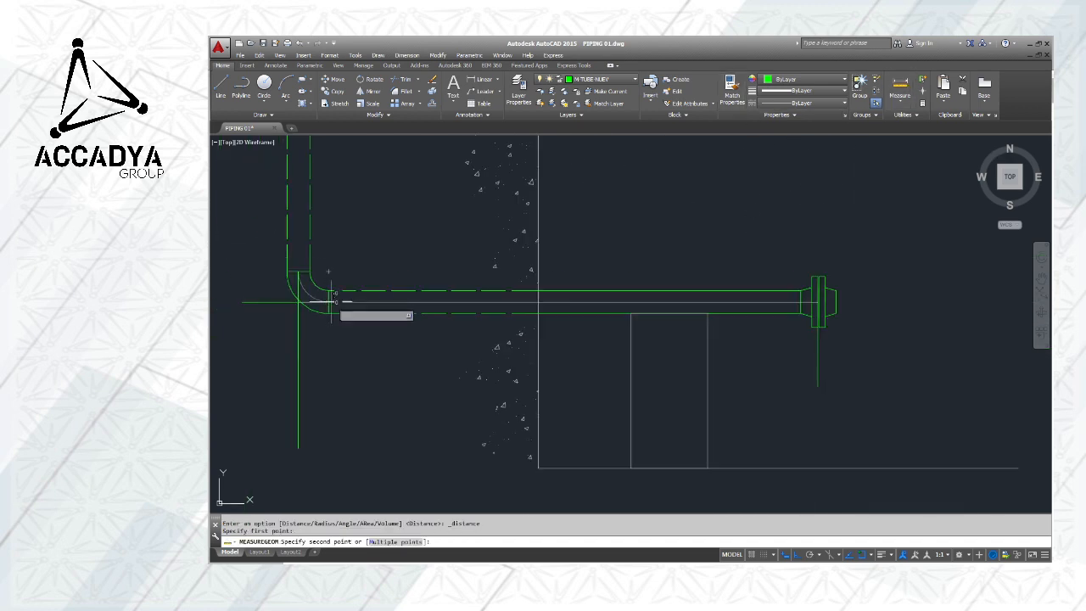
scroll(793, 302, up, 3)
scroll(804, 302, up, 3)
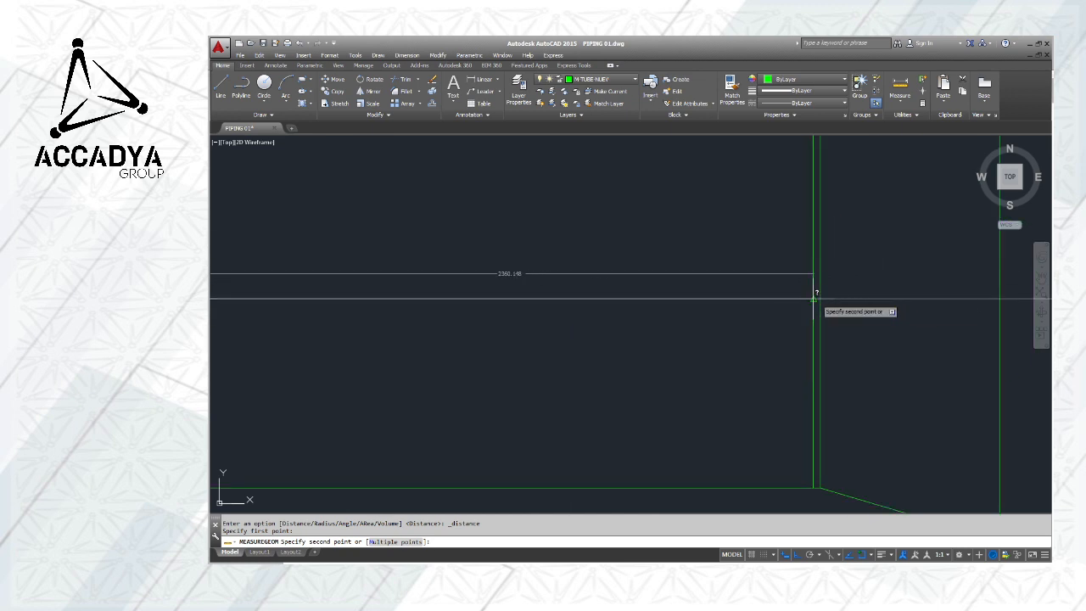
click(814, 298)
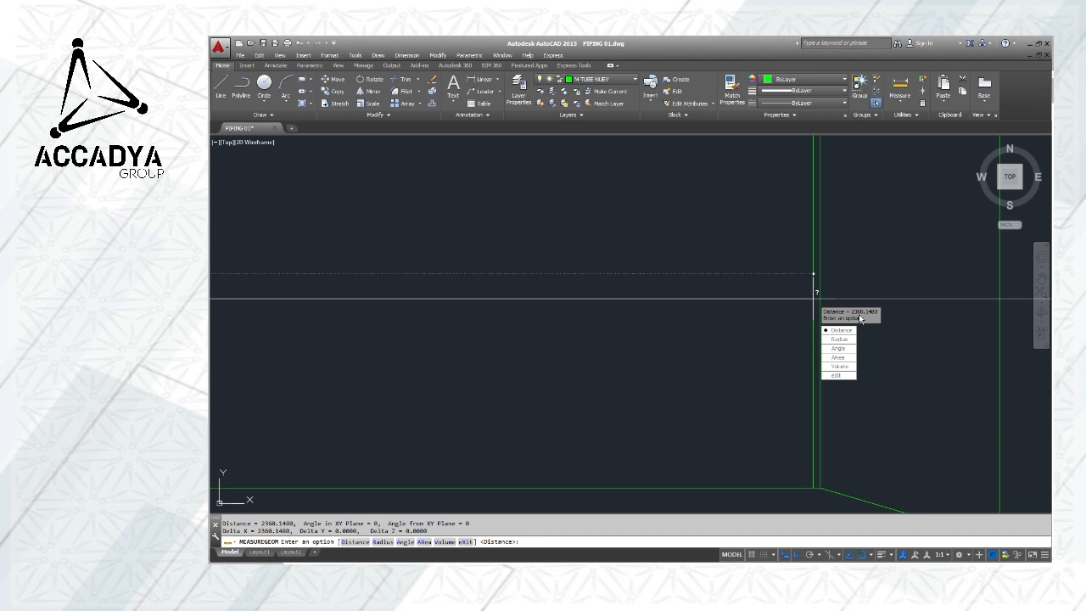
key(Escape)
scroll(521, 358, down, 5)
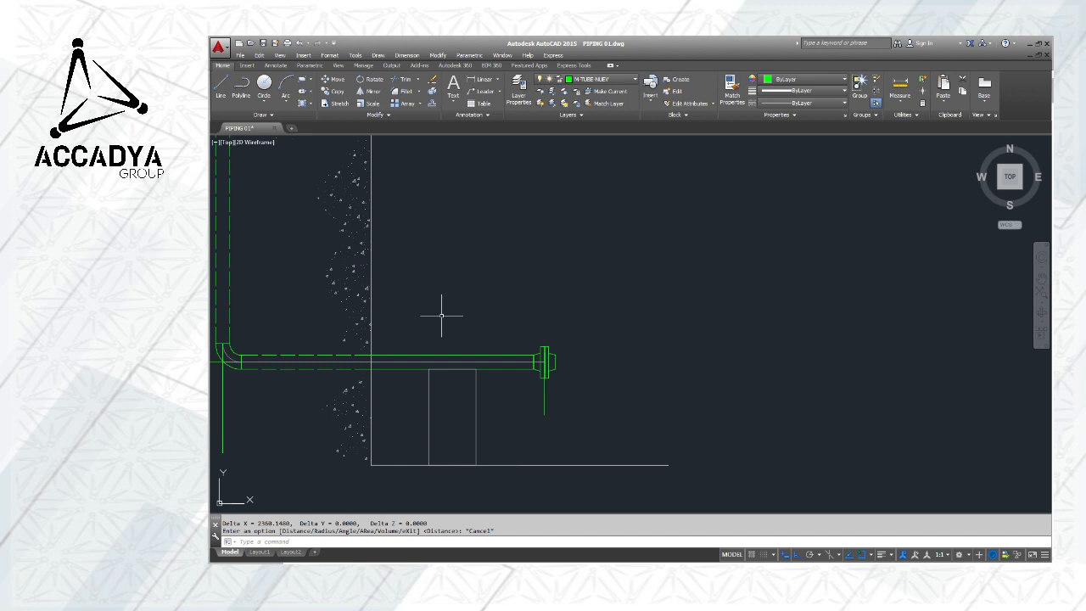
On the unfinished pipe run, draw a vertical reference line about 330 mm down from the midpoint of the lower elbow's upper end.
middle_drag(439, 315, 647, 314)
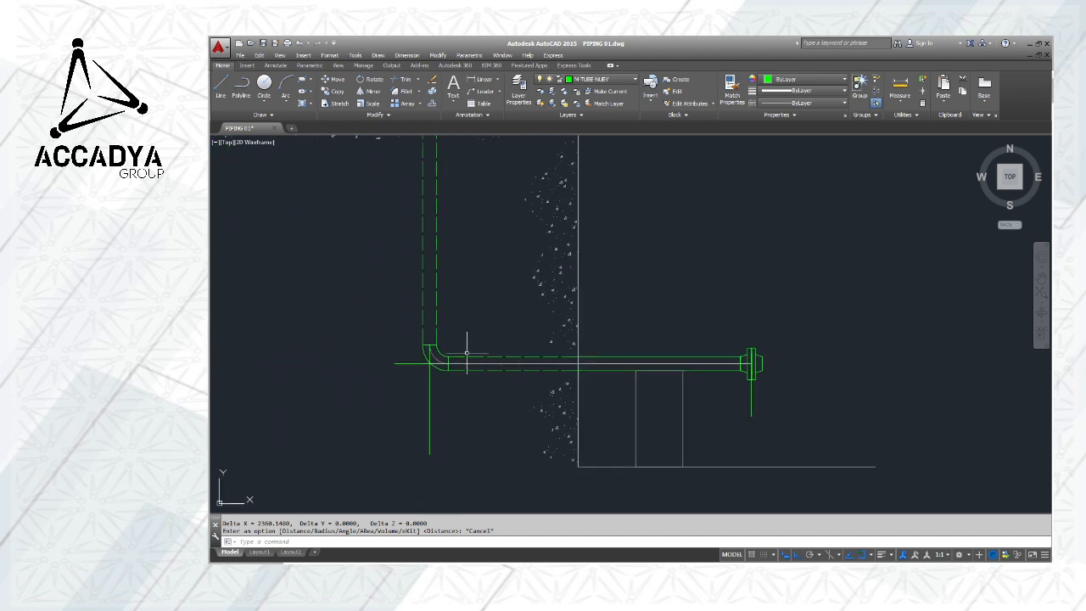
scroll(450, 358, up, 2)
scroll(497, 376, down, 5)
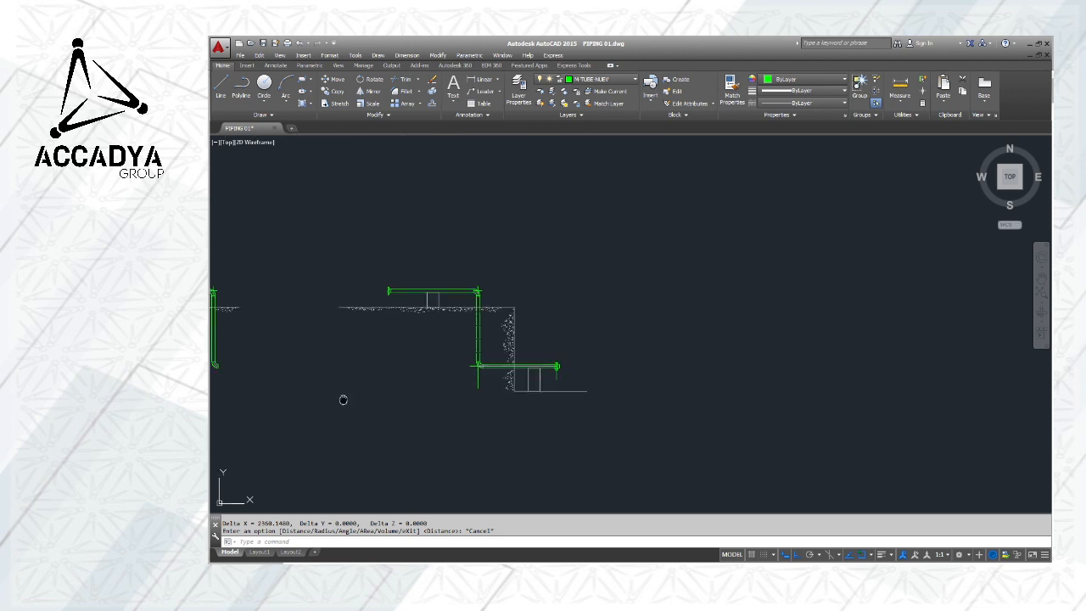
middle_drag(342, 399, 552, 416)
scroll(430, 384, up, 5)
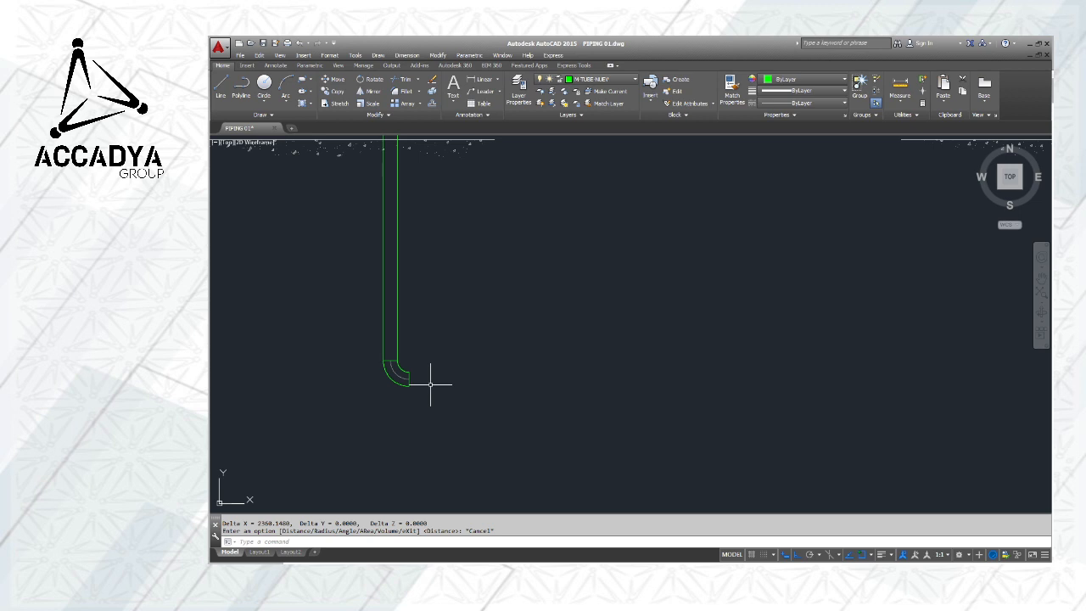
scroll(424, 384, up, 4)
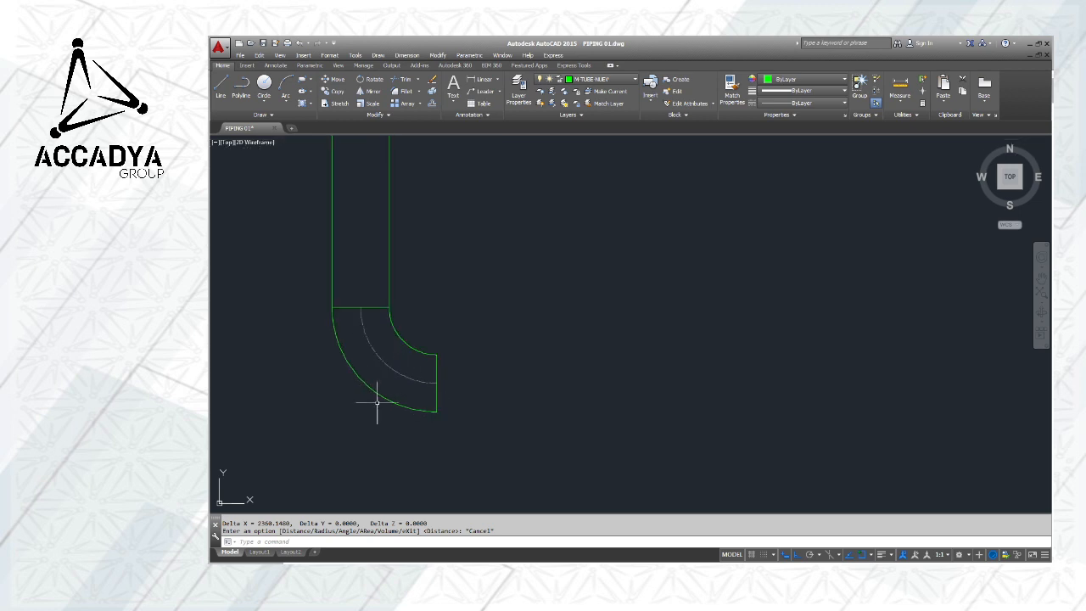
click(221, 85)
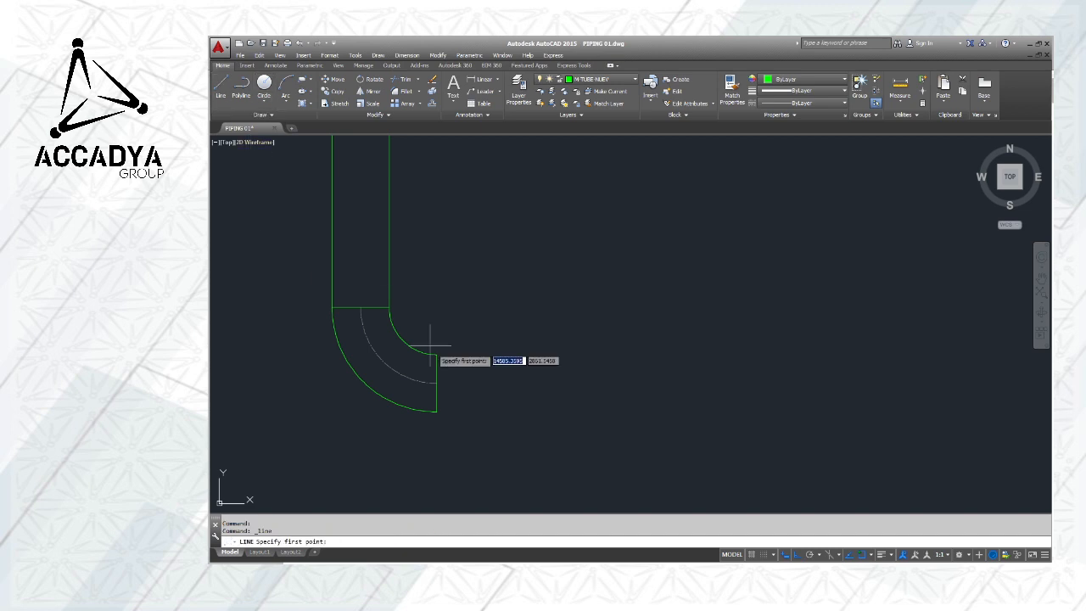
click(363, 308)
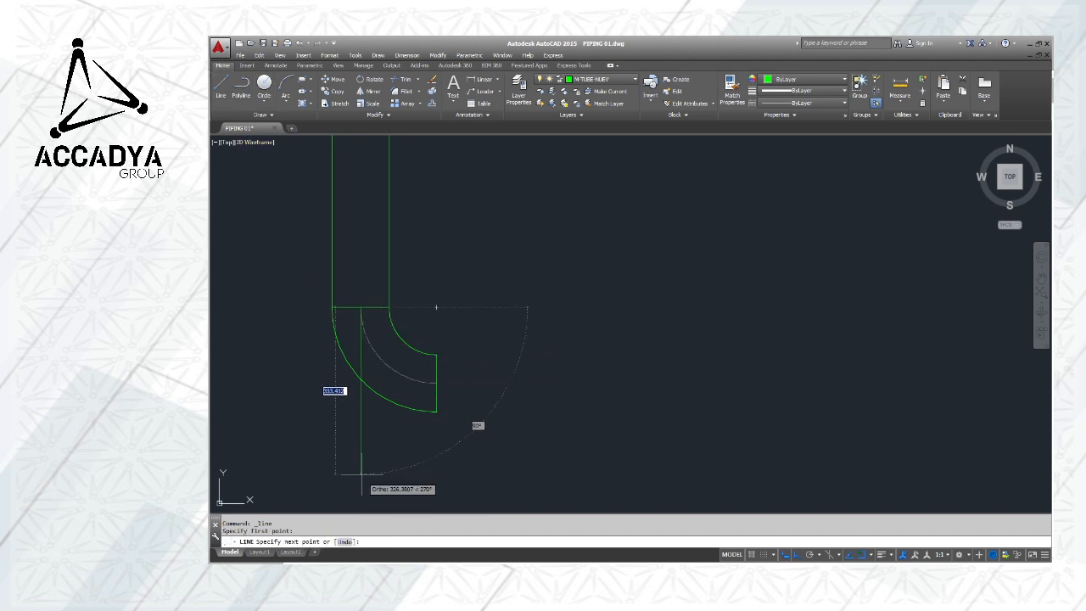
click(361, 475)
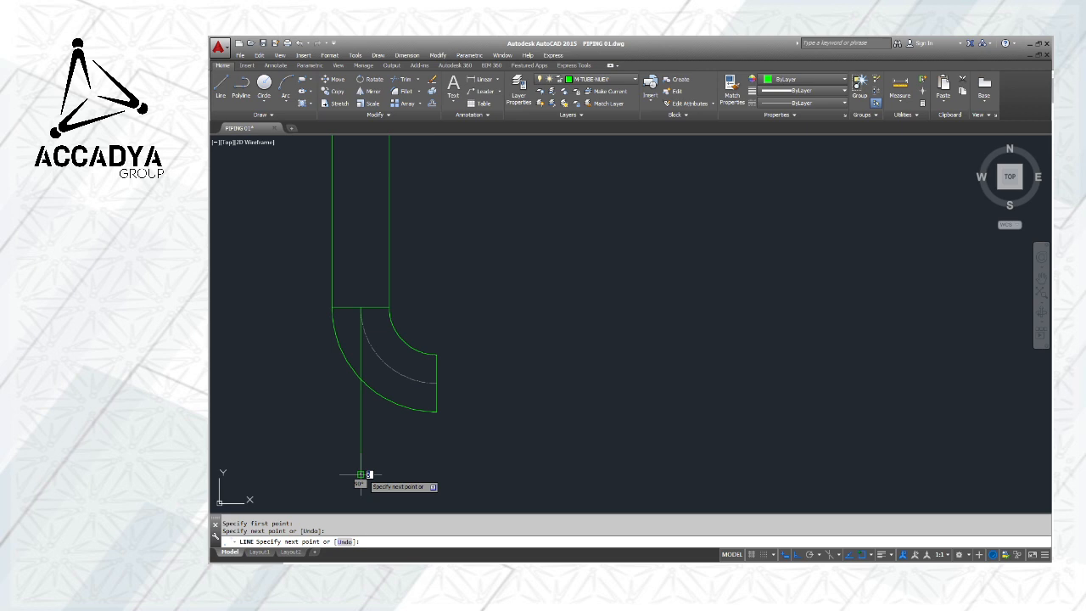
key(Escape)
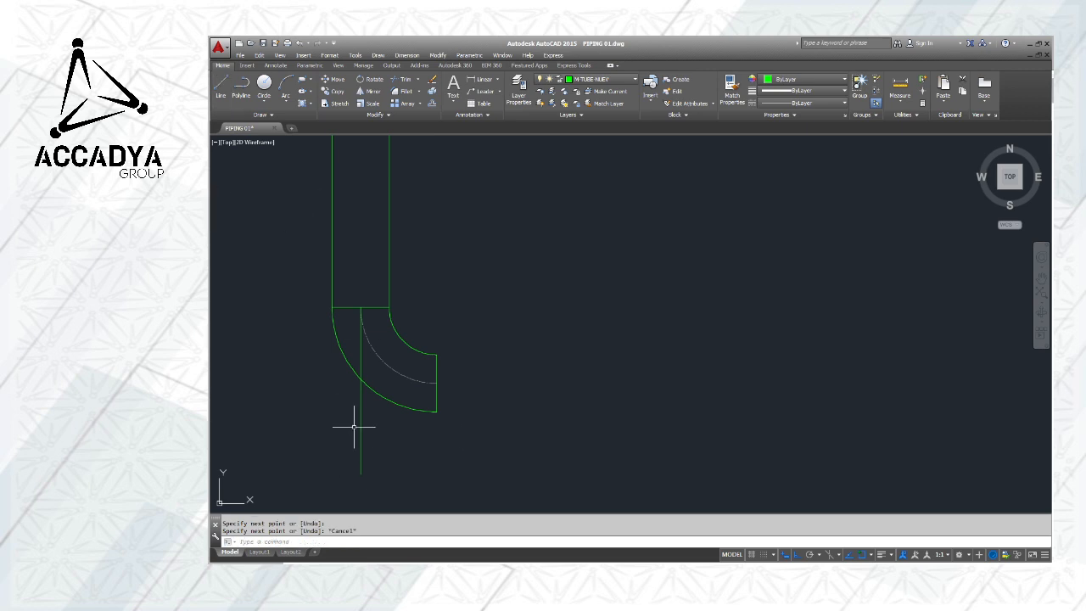
Draw a 2600 mm horizontal line from the reference line's lower end, with a vertical line rising from its far end.
scroll(449, 382, down, 5)
scroll(441, 382, down, 3)
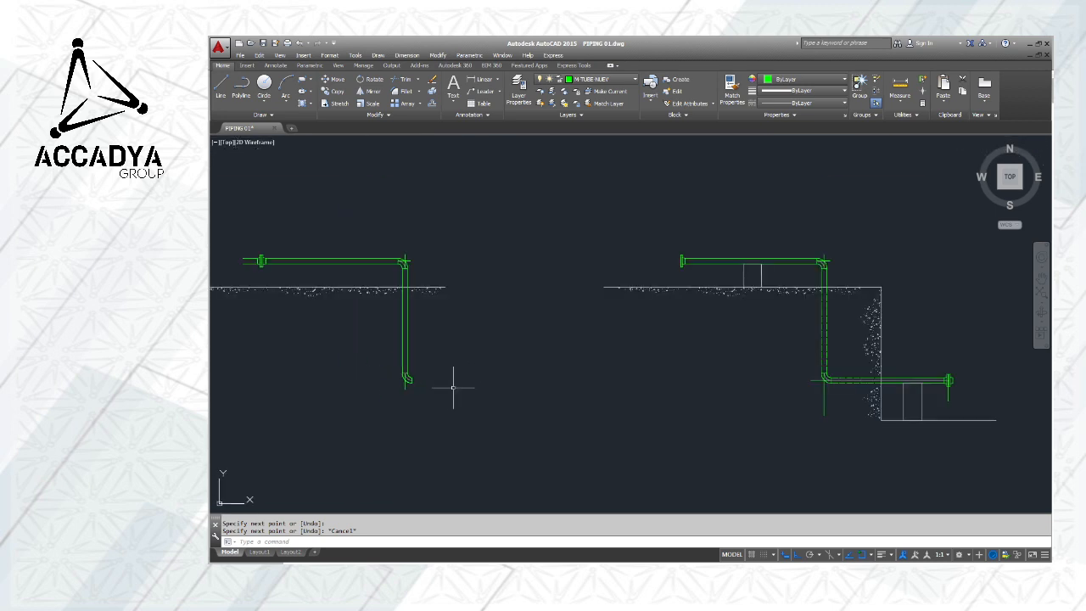
scroll(453, 387, up, 5)
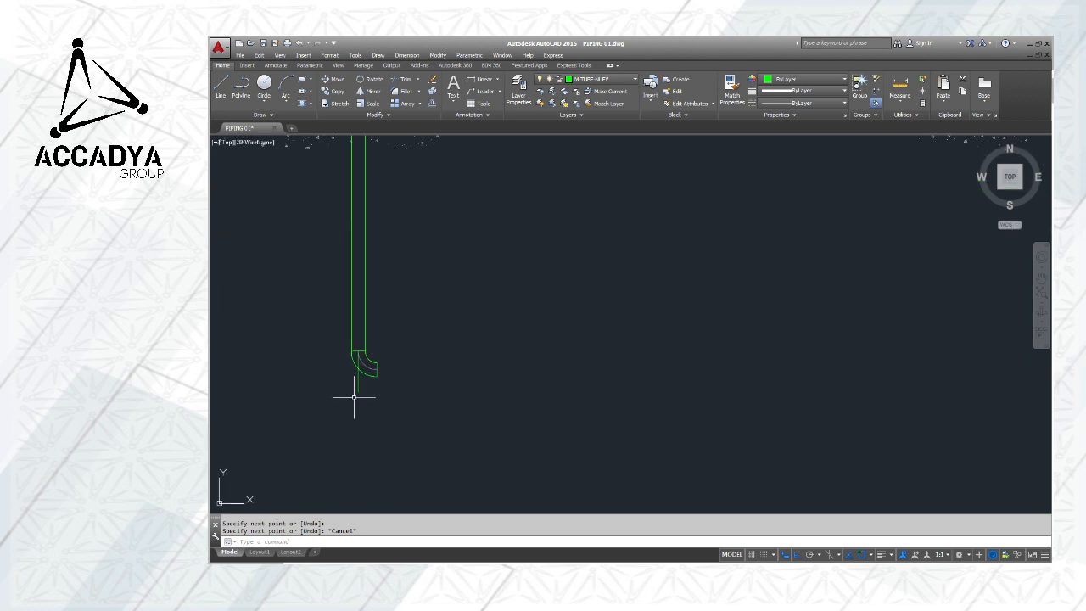
click(221, 85)
click(357, 391)
text(2600)
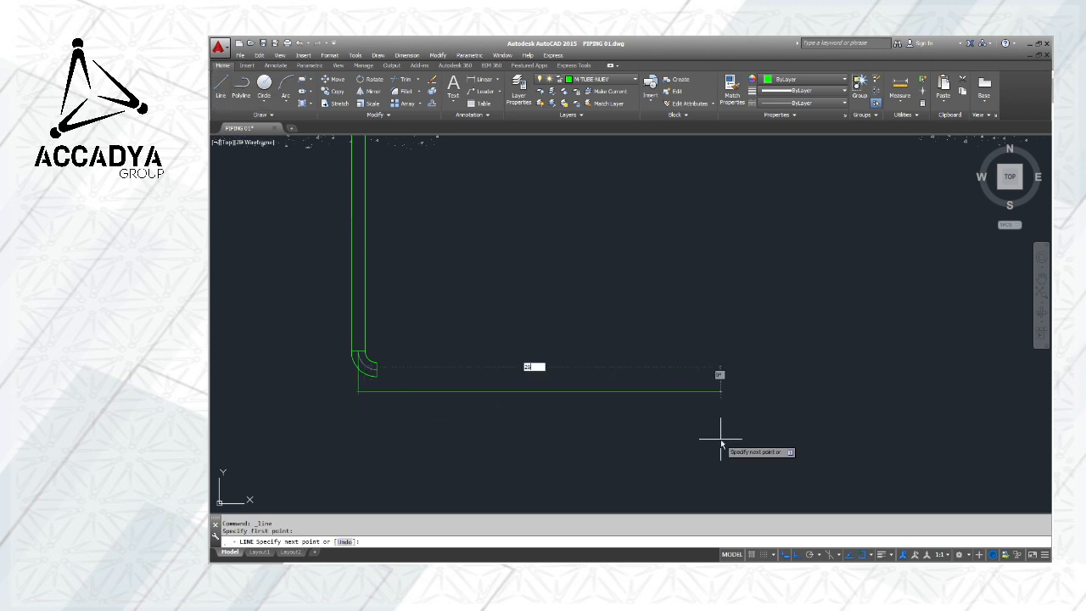
key(Return)
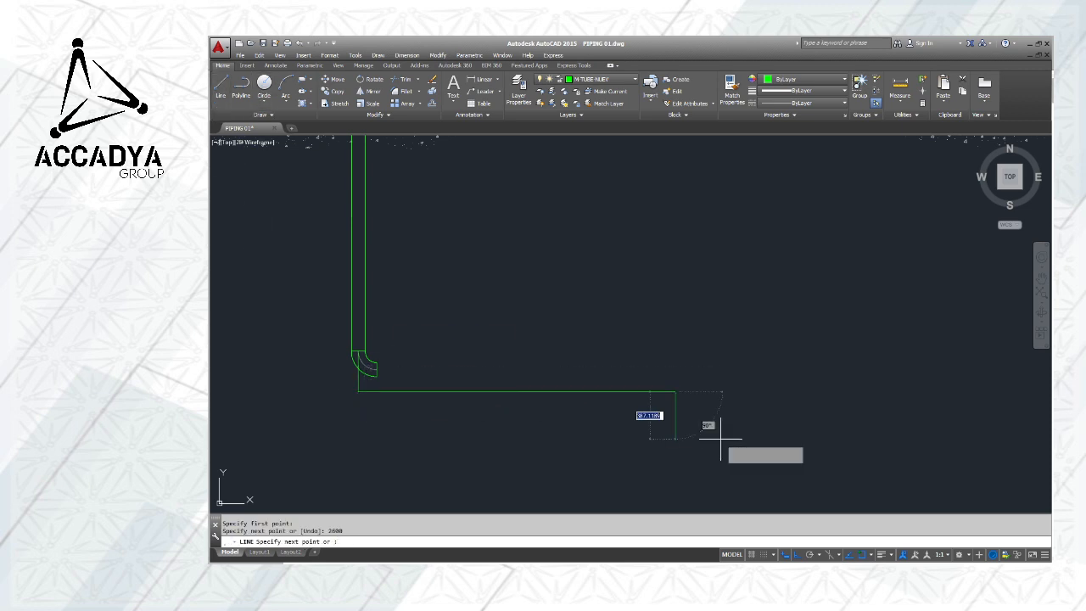
click(689, 316)
key(Escape)
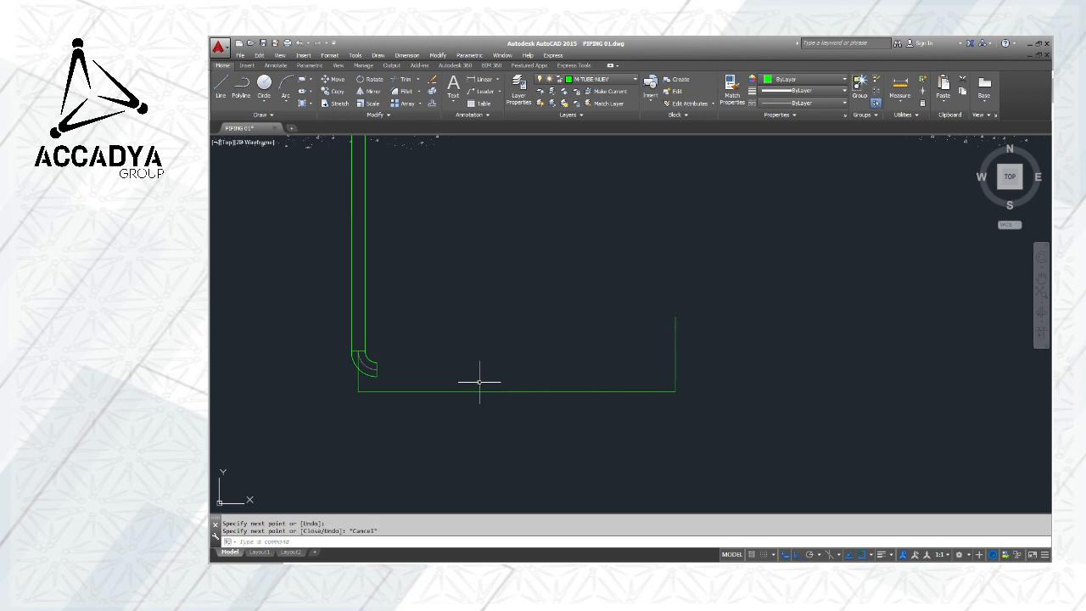
Copy the outer weldneck flange of the upper pipe run by its raised face onto the vertical line at the 2600 mm end.
middle_drag(459, 325, 582, 402)
middle_drag(342, 223, 567, 333)
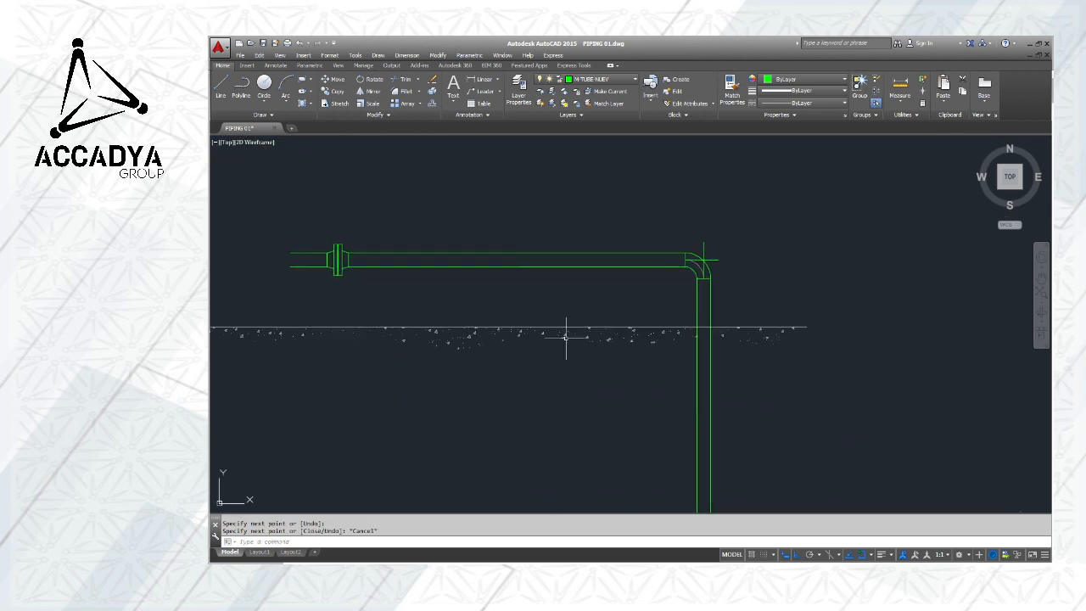
scroll(336, 276, up, 5)
click(330, 255)
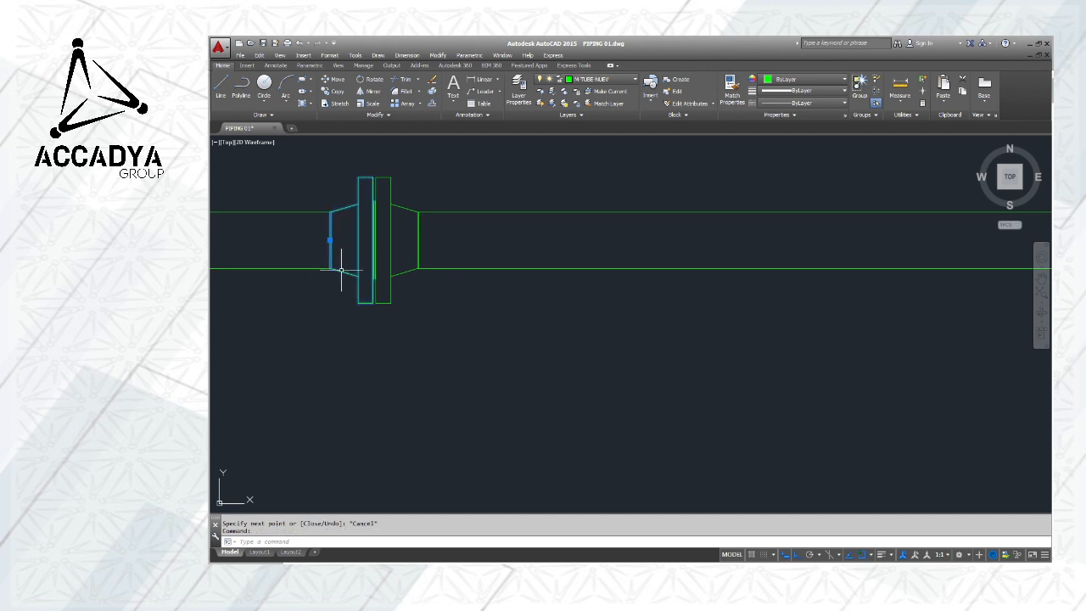
click(334, 94)
scroll(386, 246, up, 6)
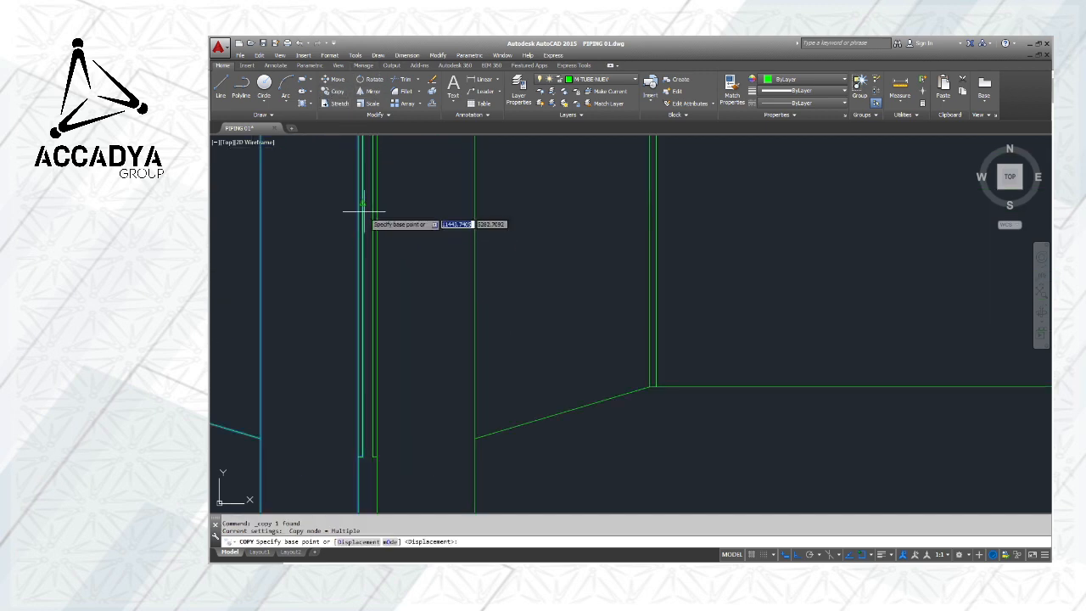
click(363, 213)
scroll(363, 212, down, 6)
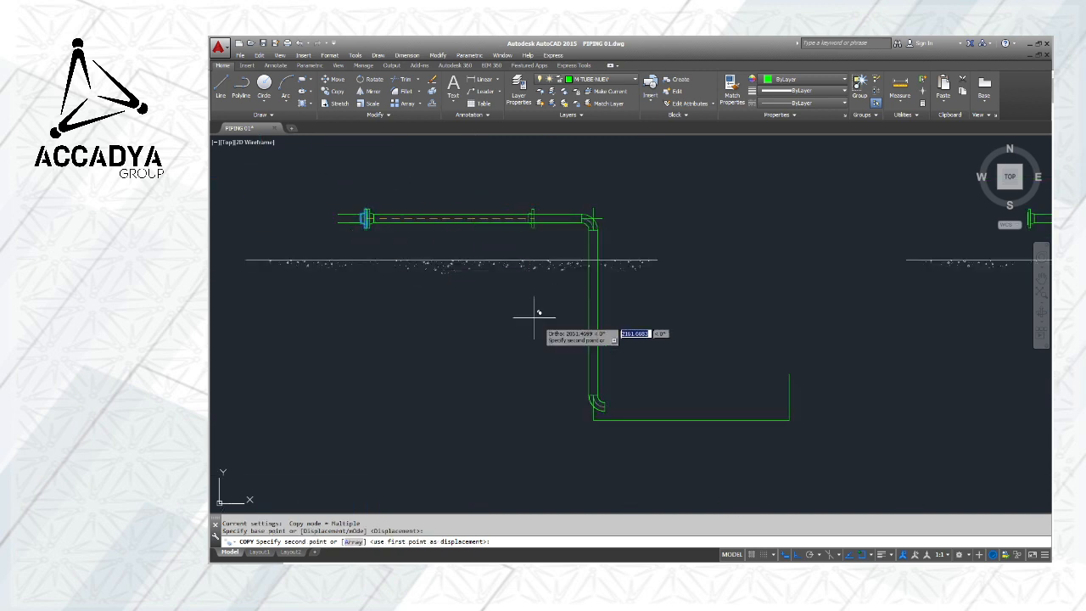
middle_drag(702, 381, 581, 339)
scroll(674, 356, up, 6)
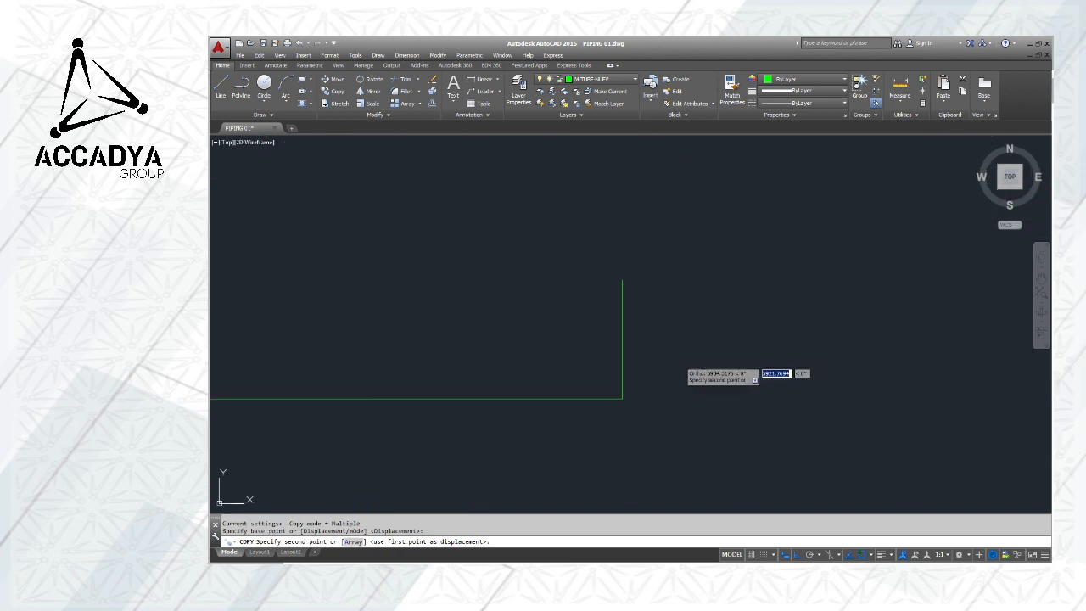
click(621, 331)
scroll(632, 337, up, 2)
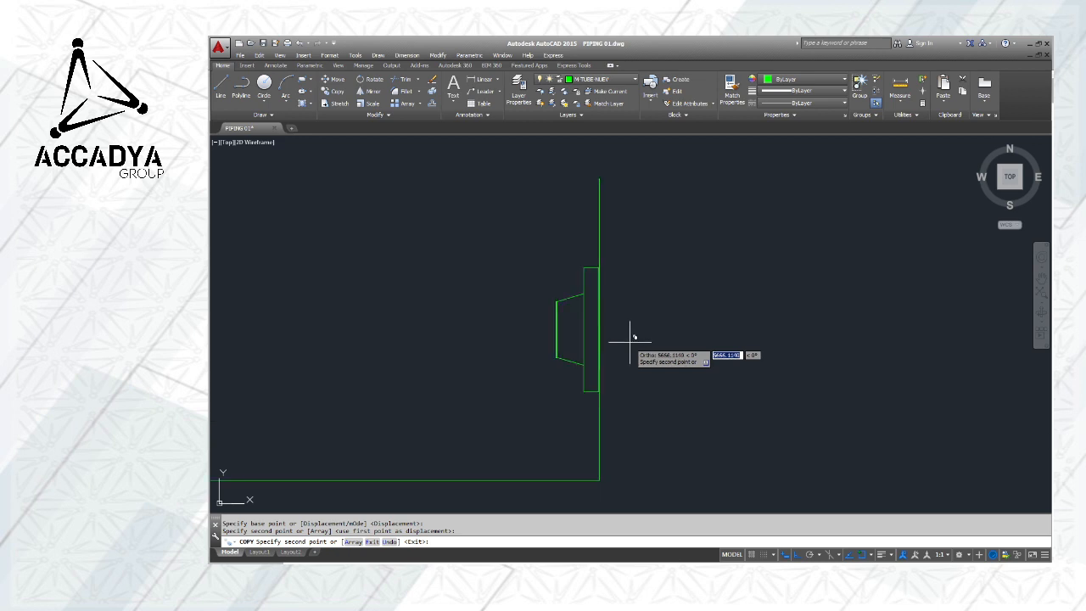
key(Escape)
Draw a horizontal centreline from the midpoint of the lower elbow's open end to past the vertical line at the flange.
scroll(601, 306, up, 5)
scroll(577, 315, down, 3)
scroll(582, 315, down, 4)
scroll(625, 364, up, 3)
scroll(619, 364, down, 1)
middle_drag(540, 374, 611, 403)
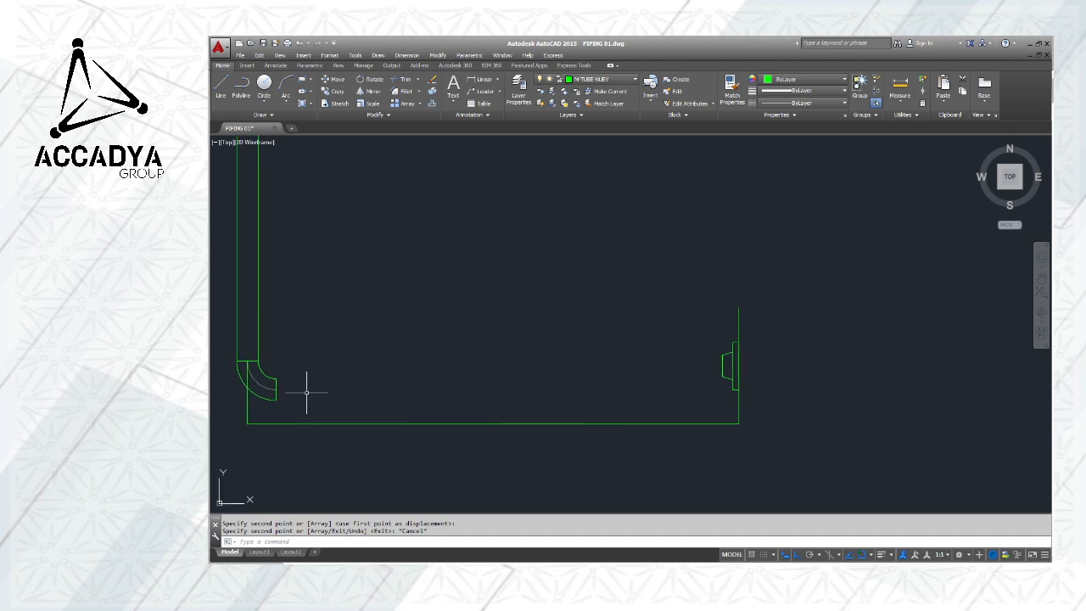
click(225, 87)
click(276, 388)
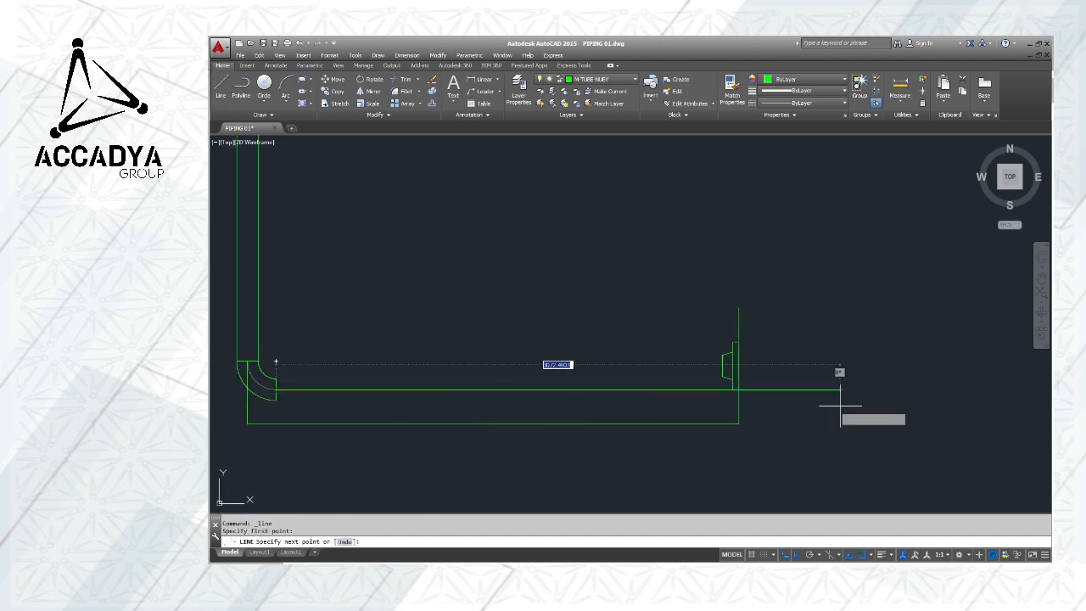
click(786, 390)
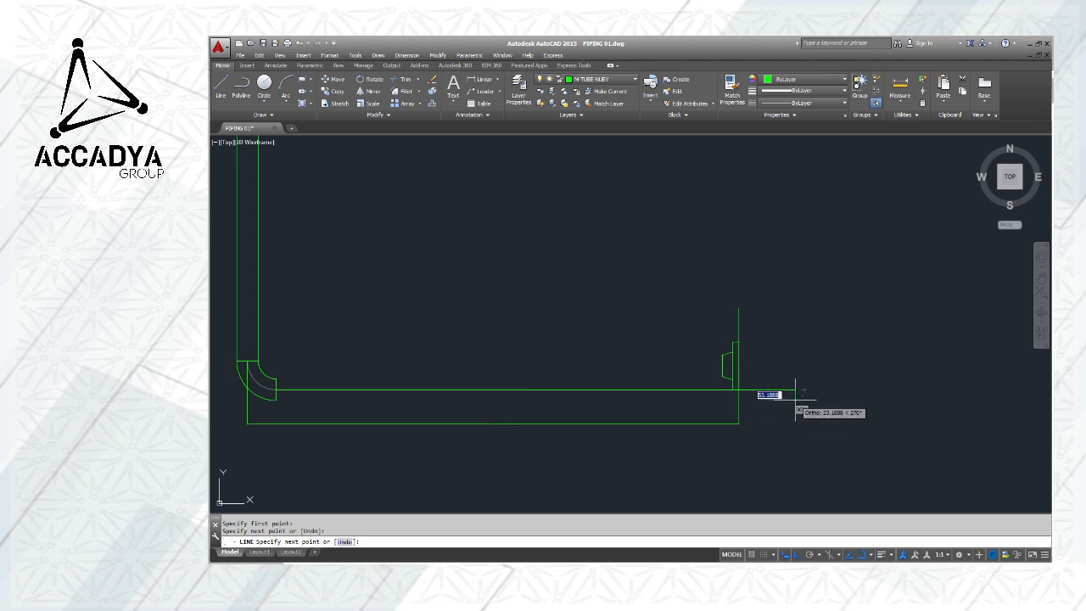
key(Escape)
Move the copied flange straight down from the midpoint of its weld end onto the horizontal centreline.
scroll(722, 355, up, 4)
click(723, 366)
scroll(725, 388, up, 5)
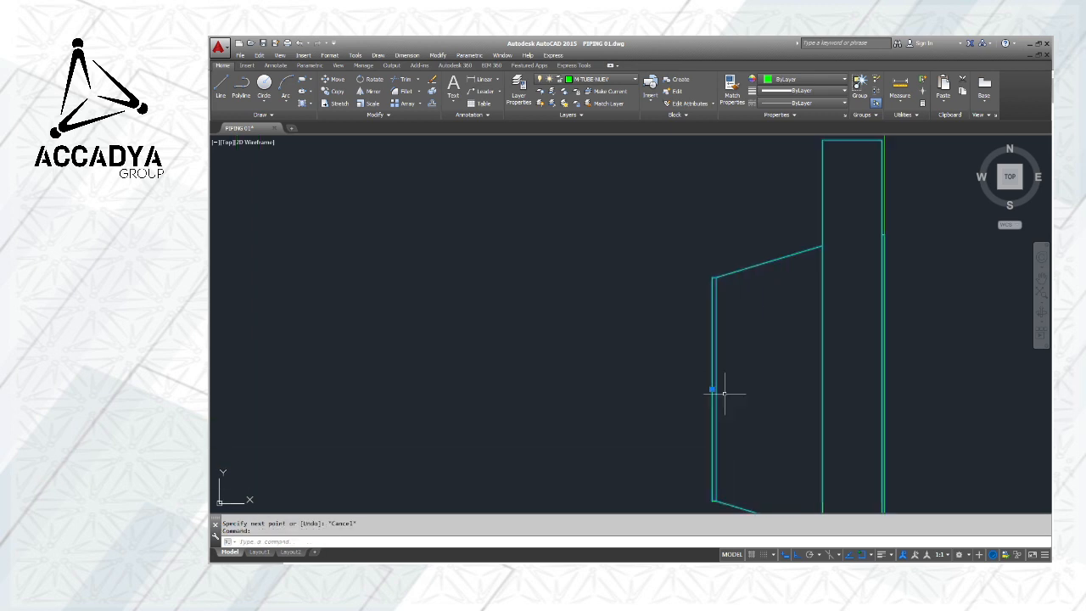
click(331, 79)
click(711, 392)
scroll(719, 407, down, 5)
click(720, 443)
scroll(784, 416, down, 4)
scroll(770, 394, up, 4)
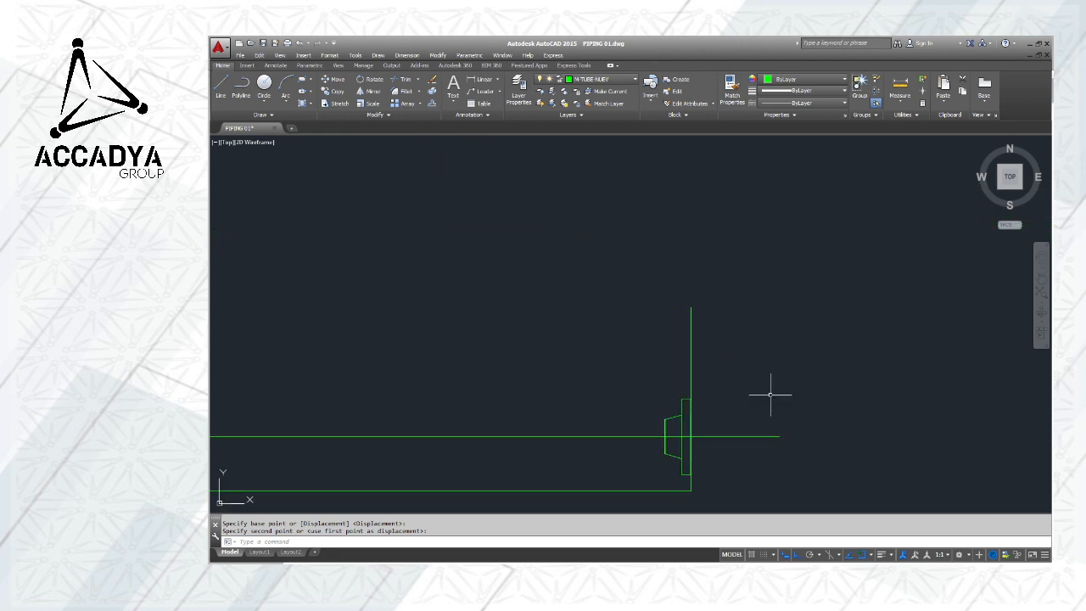
key(Escape)
Erase the two horizontal construction lines and the vertical line at the flange face.
scroll(719, 407, down, 4)
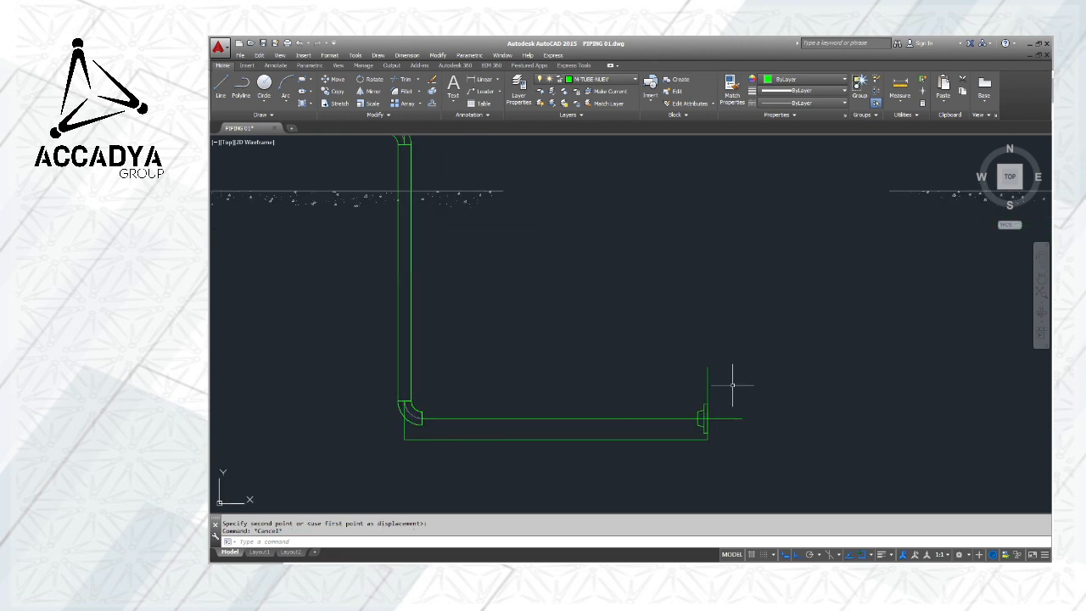
click(535, 442)
click(511, 398)
key(Delete)
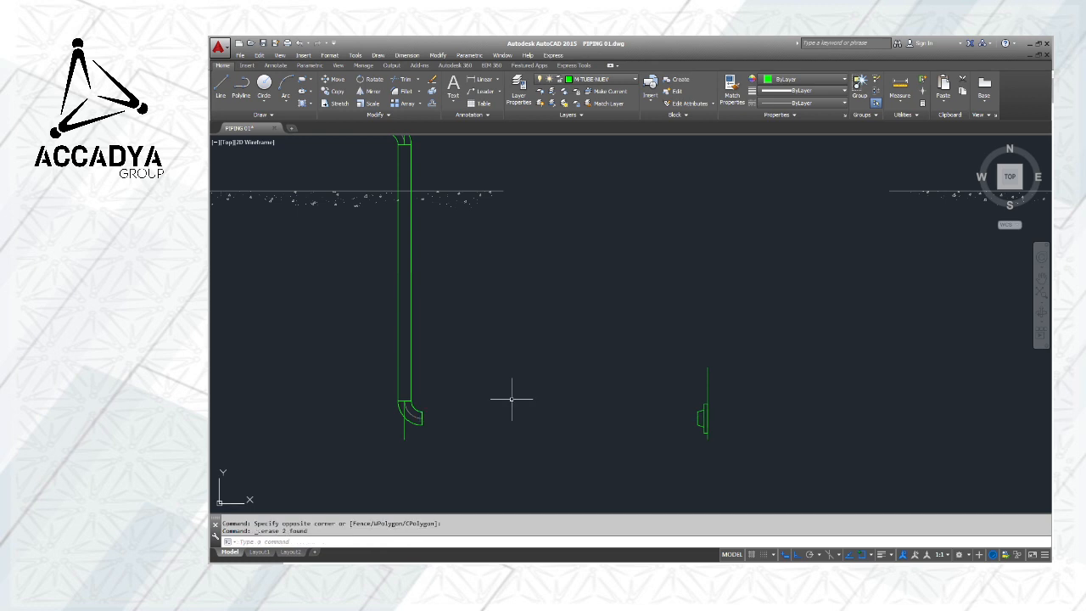
click(705, 383)
key(Delete)
Draw the lower spool's upper pipe edge horizontally from the lower elbow's open end to the end flange's weld end.
scroll(449, 412, up, 3)
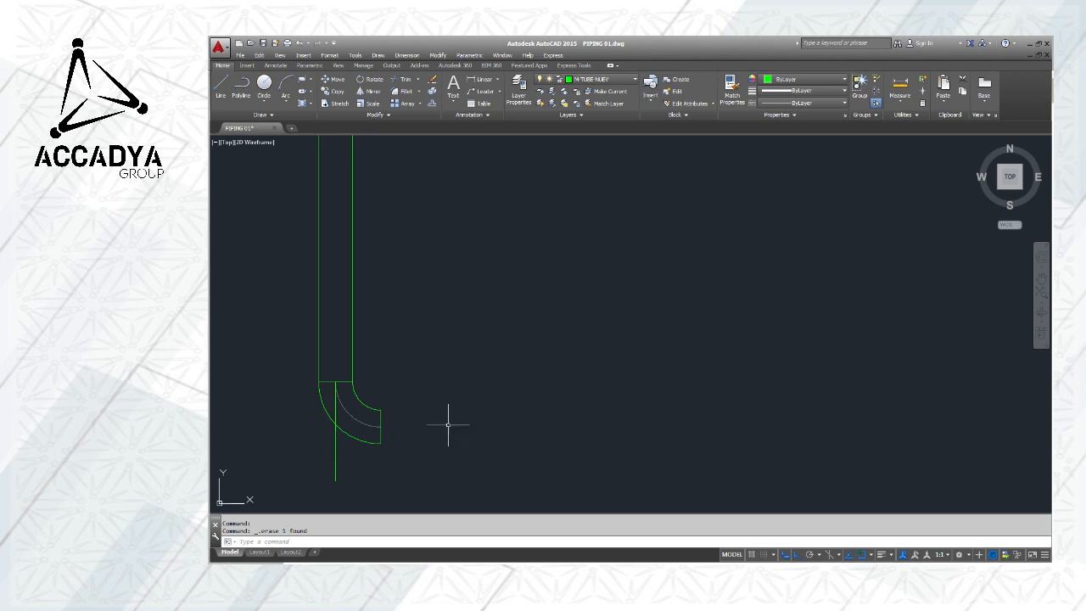
scroll(389, 192, down, 3)
click(220, 85)
scroll(407, 280, up, 3)
click(407, 247)
scroll(411, 244, down, 3)
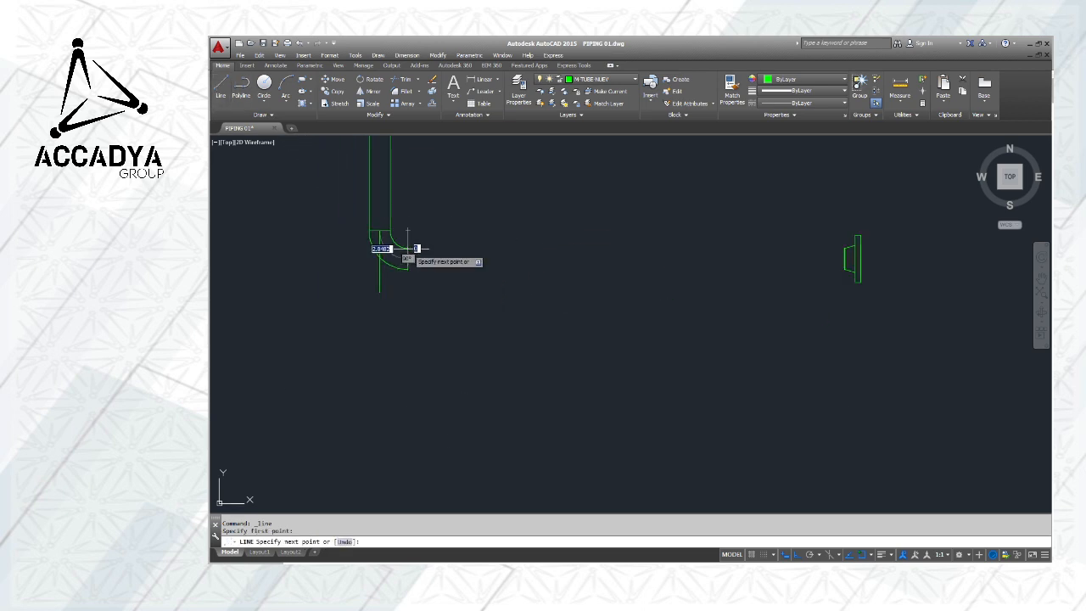
scroll(835, 250, up, 3)
scroll(878, 222, up, 2)
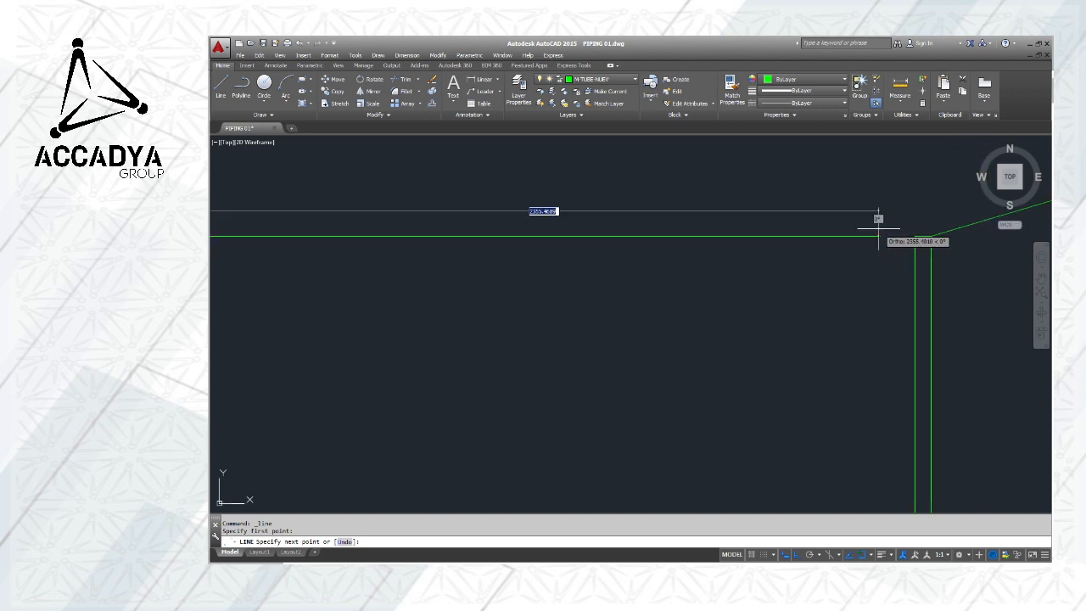
key(Escape)
scroll(899, 250, down, 1)
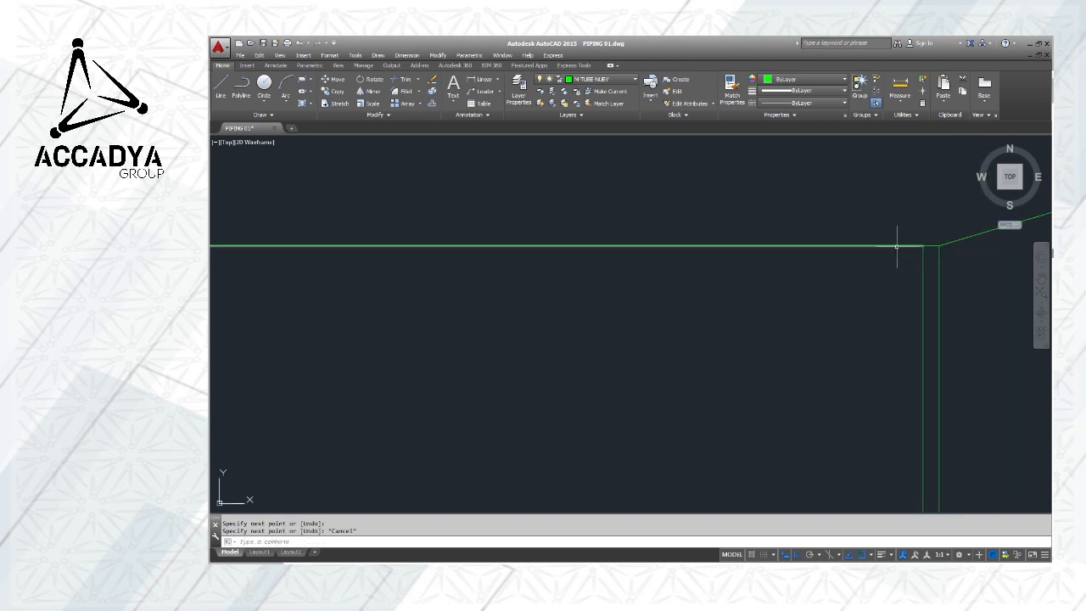
Copy the upper pipe edge straight down to the lower corner of the flange's weld end.
click(333, 90)
click(923, 245)
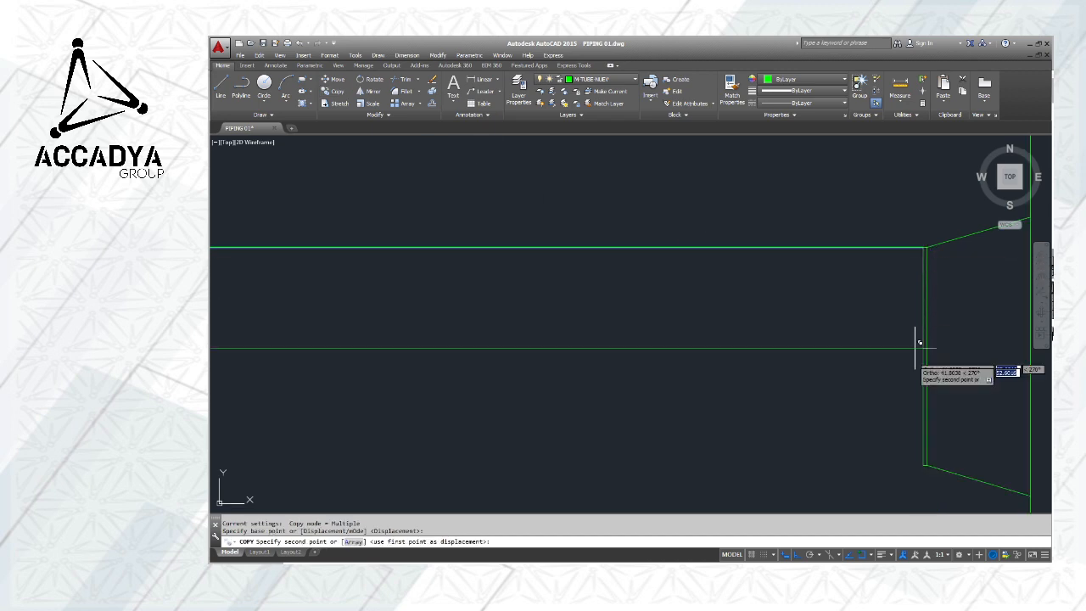
click(925, 461)
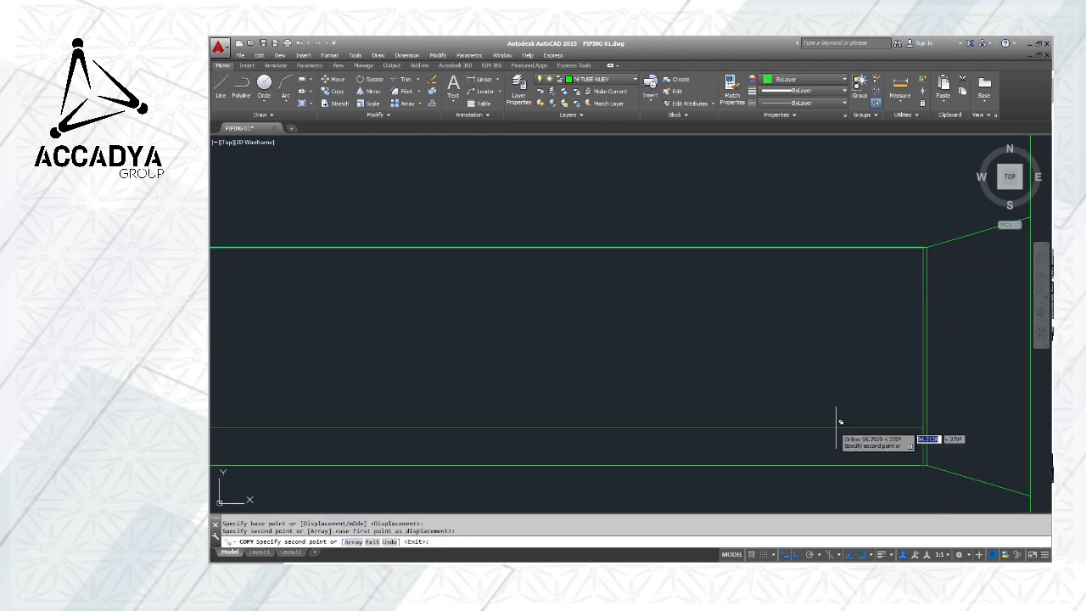
key(Escape)
scroll(757, 380, down, 5)
scroll(758, 380, down, 5)
scroll(552, 375, up, 5)
scroll(578, 383, down, 3)
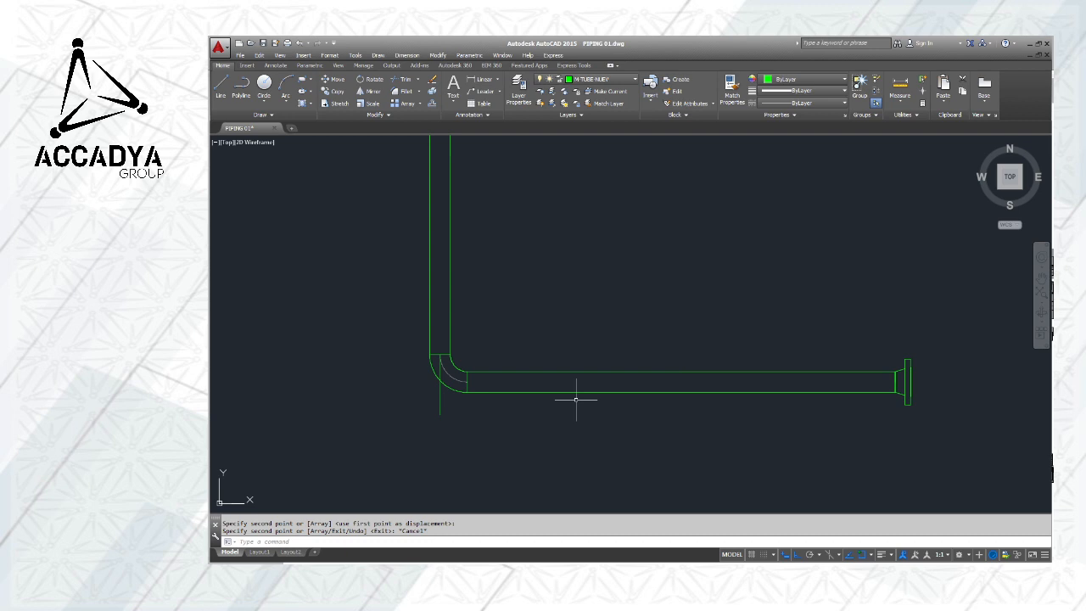
On the NIVEL DE TERRENO layer, draw a vertical line from the ground line's end down past the lower spool.
scroll(575, 400, down, 6)
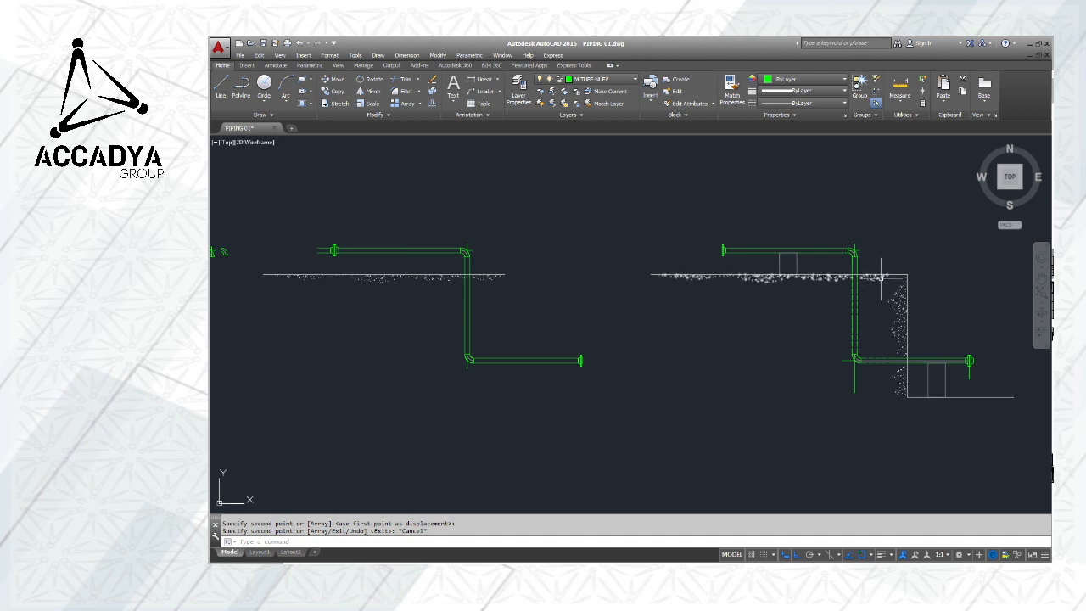
scroll(881, 277, up, 2)
scroll(716, 336, down, 2)
middle_drag(650, 340, 746, 347)
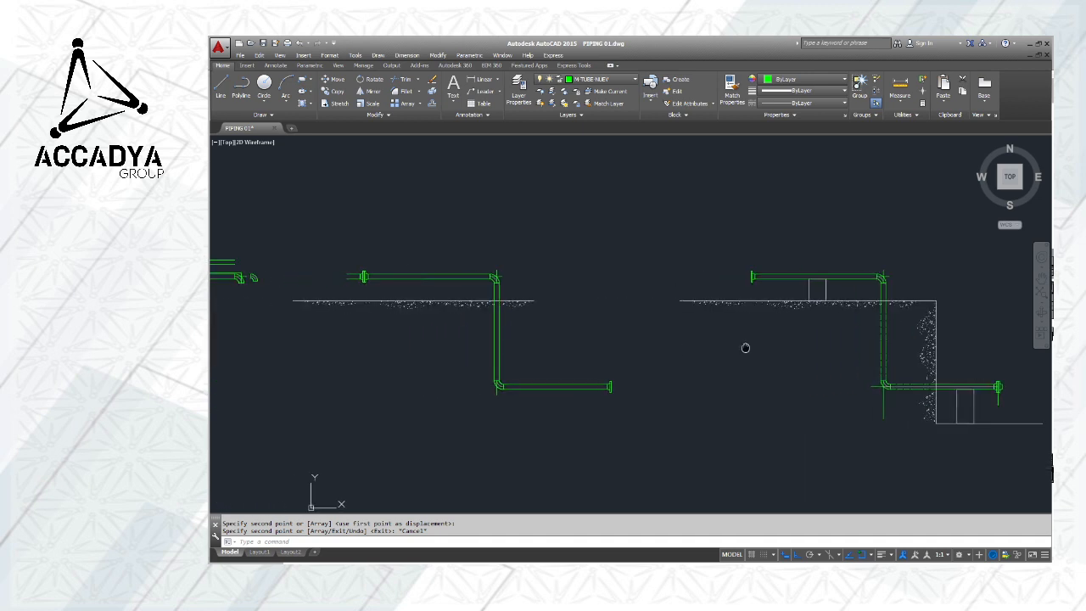
scroll(553, 332, up, 2)
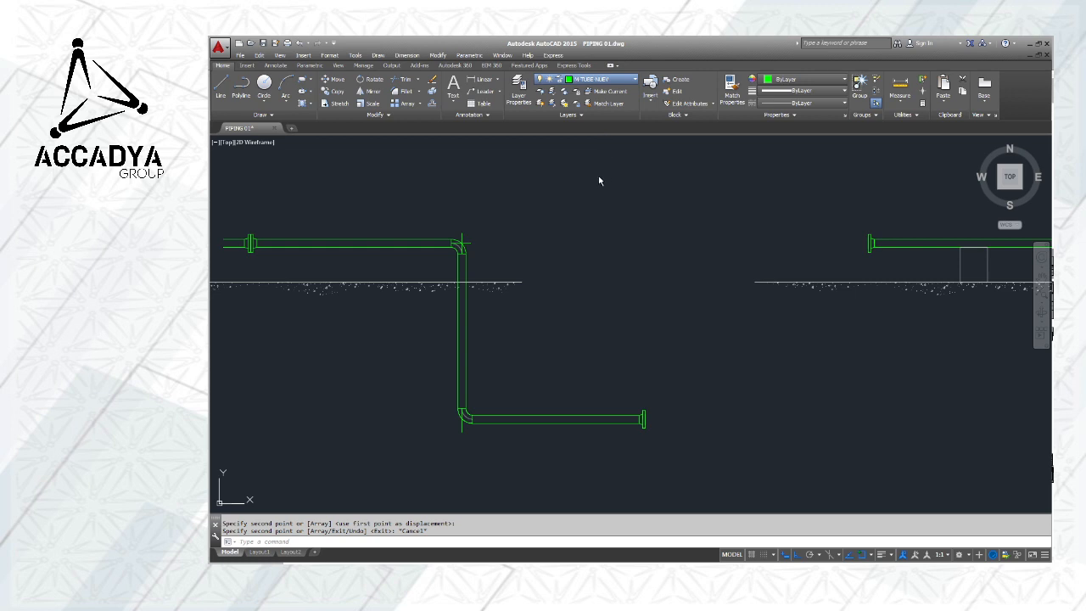
click(222, 84)
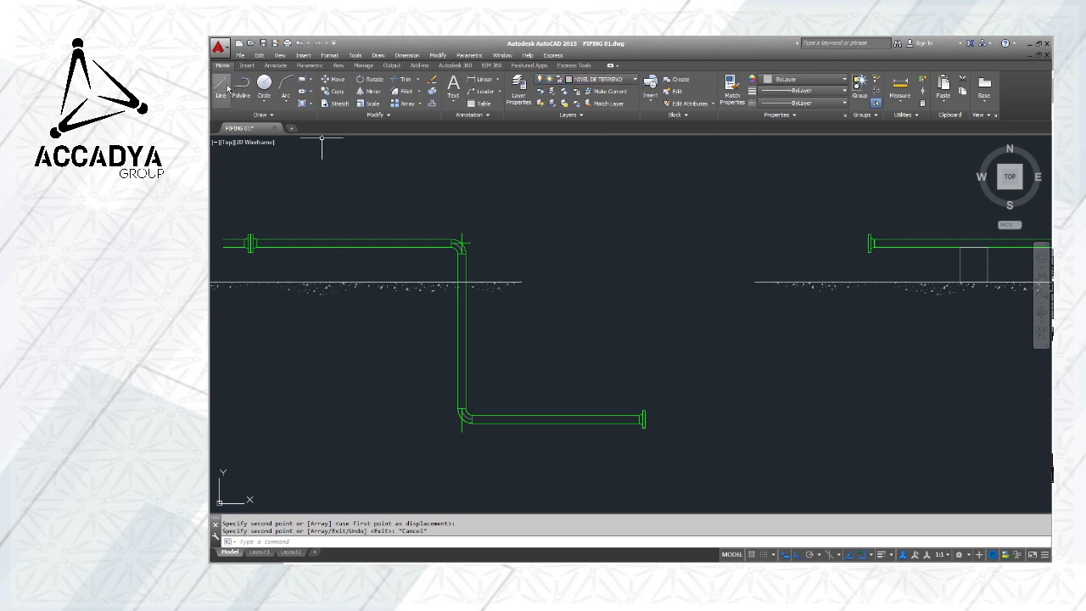
click(522, 282)
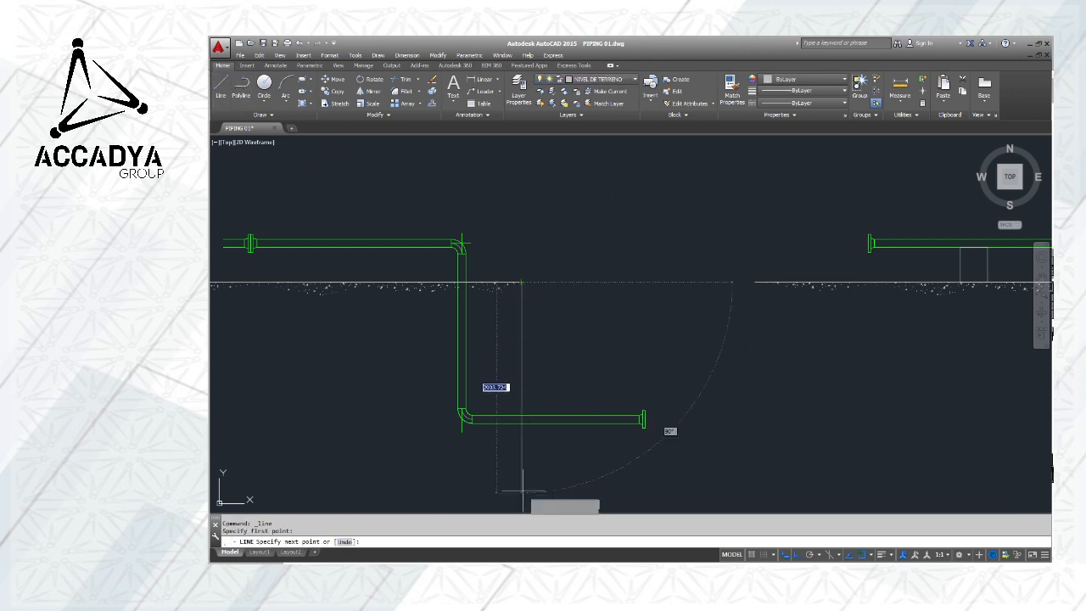
scroll(533, 467, down, 4)
scroll(534, 467, up, 5)
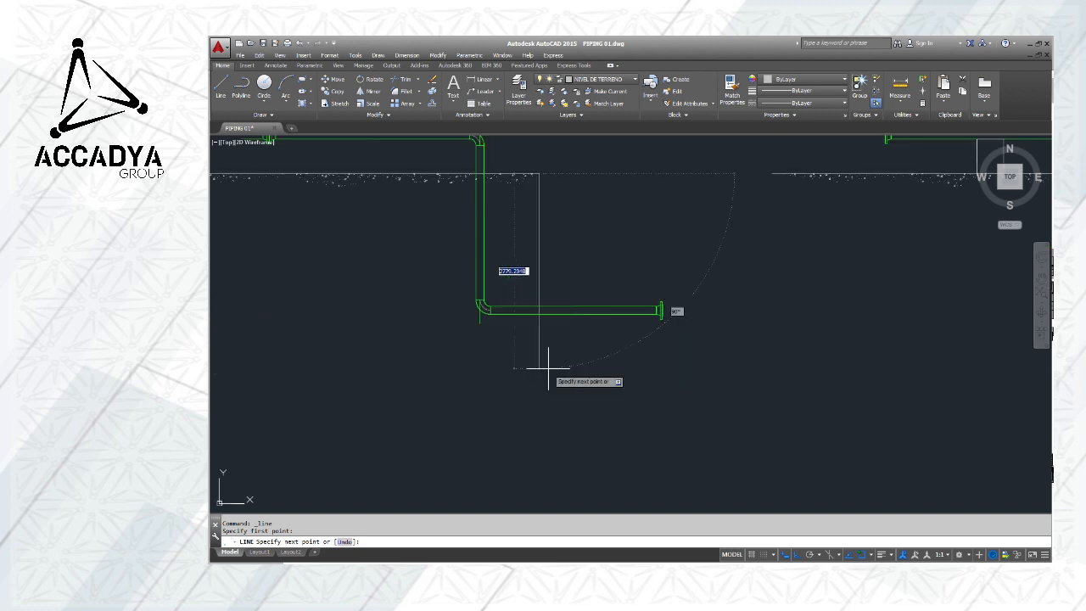
click(546, 423)
key(Escape)
scroll(637, 399, down, 2)
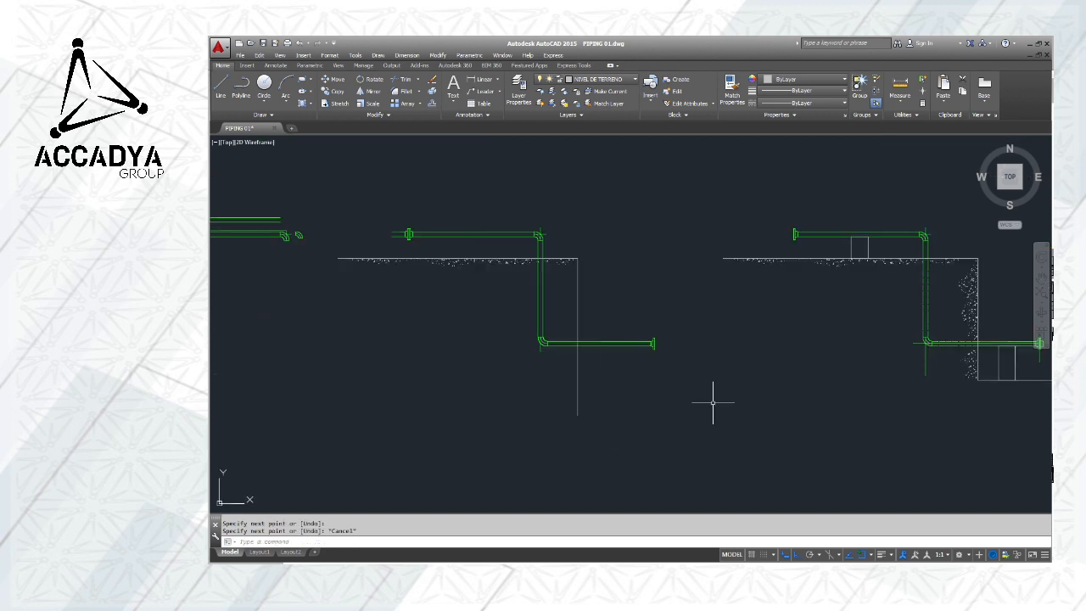
Draw a horizontal line from the reference drawing's lower ground corner back past the new vertical ground line.
middle_drag(707, 395, 560, 388)
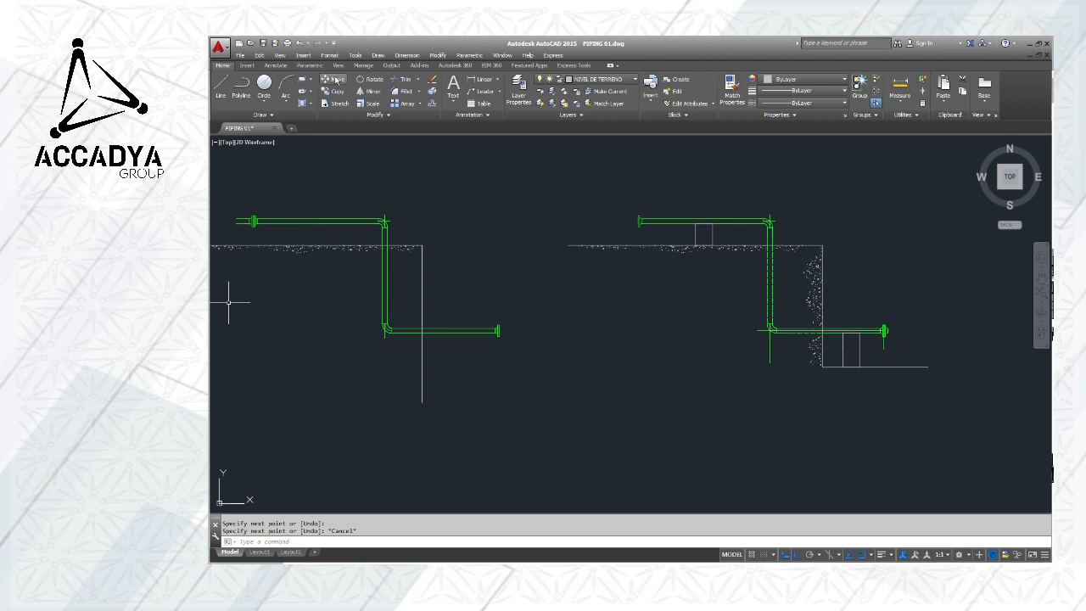
click(221, 84)
click(822, 367)
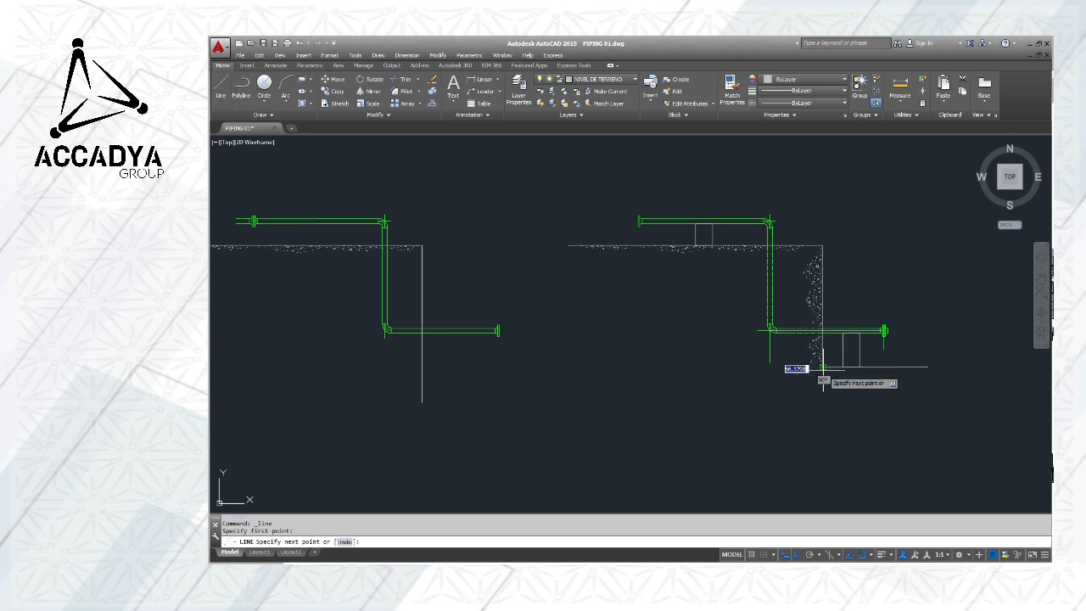
click(364, 366)
key(Escape)
click(680, 366)
key(Escape)
scroll(454, 368, up, 2)
scroll(678, 367, down, 2)
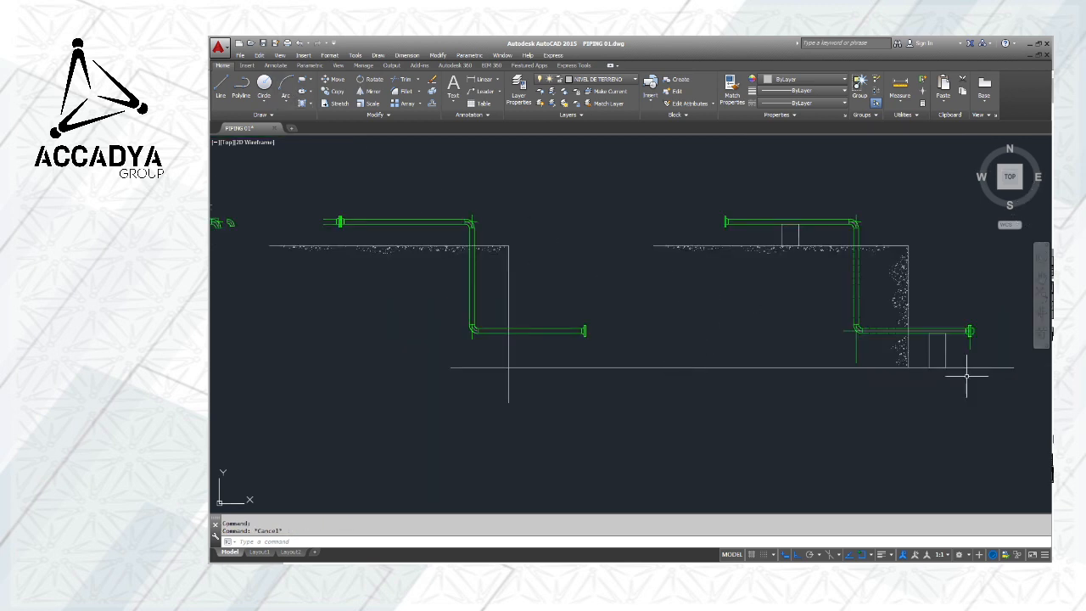
Shorten the horizontal ground line by stretching its end at the reference drawing back to the line's midpoint.
click(848, 367)
click(908, 367)
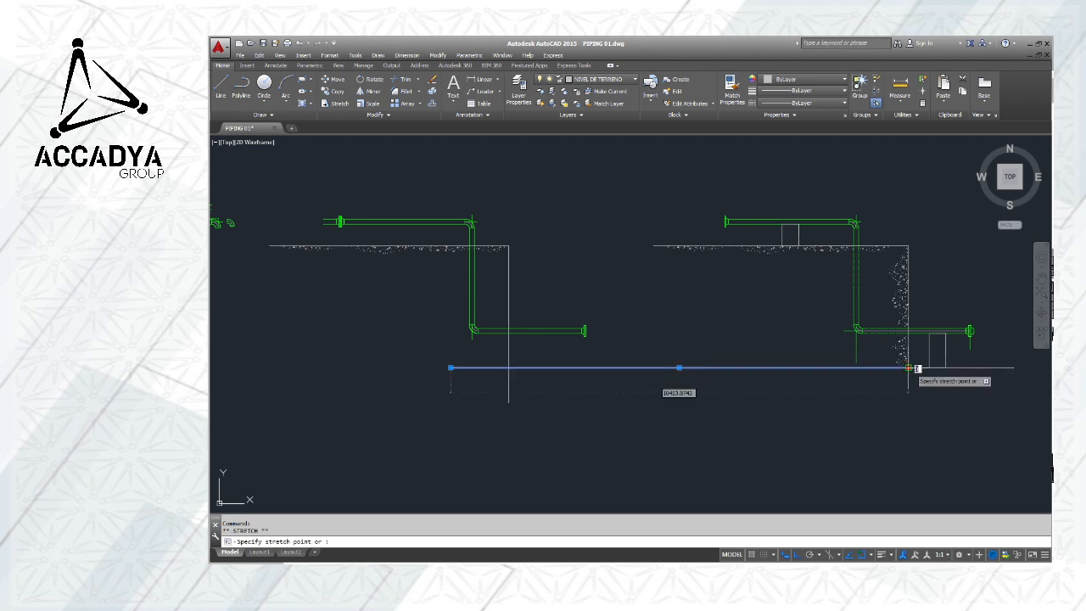
click(679, 367)
key(Escape)
scroll(564, 394, up, 2)
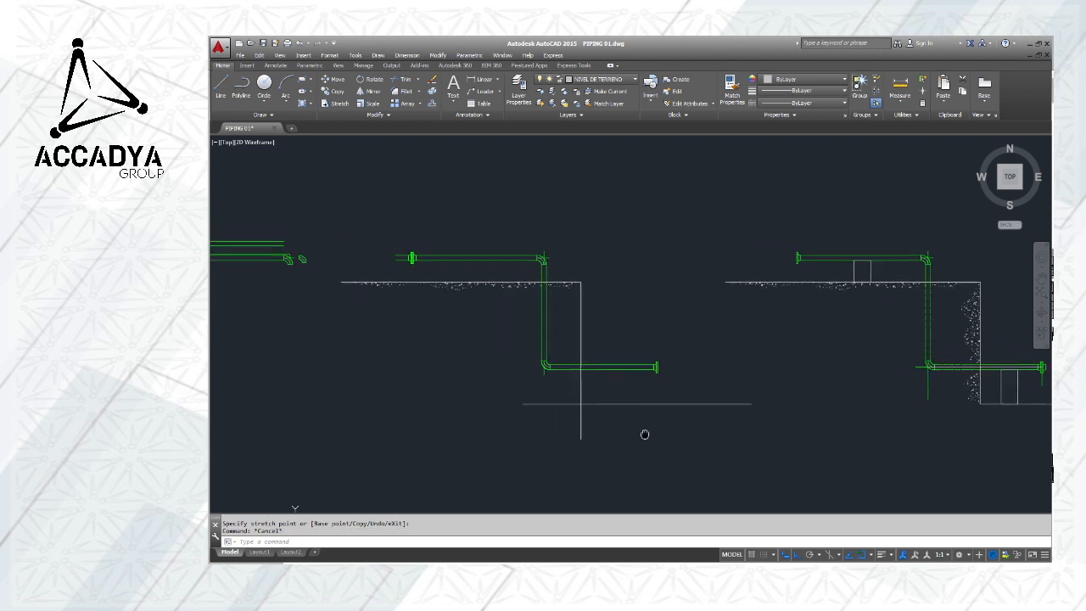
Trim the vertical ground line below the horizontal ground line.
click(604, 393)
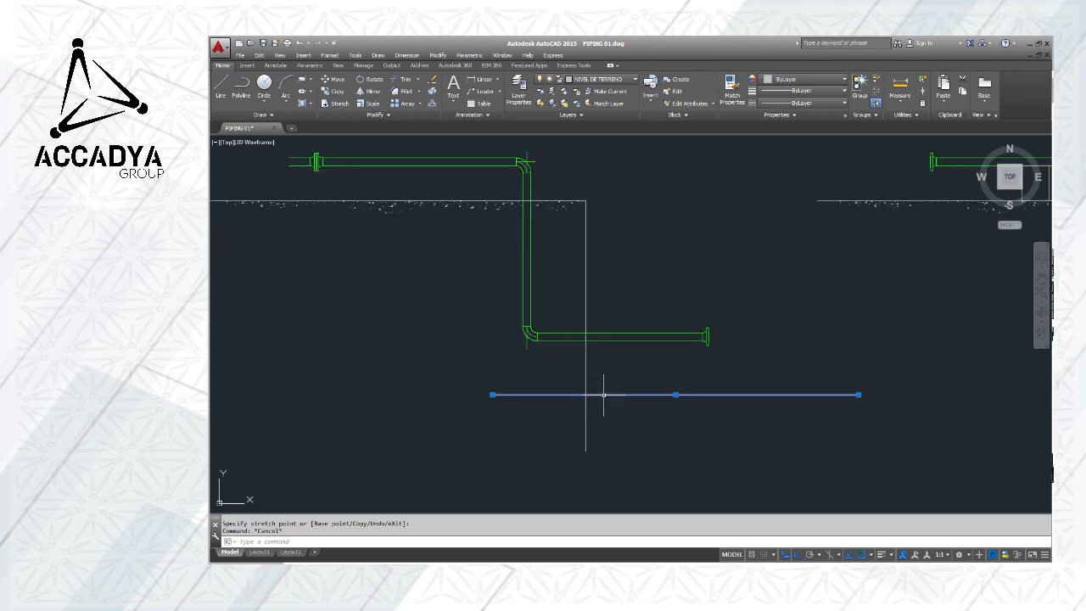
click(399, 80)
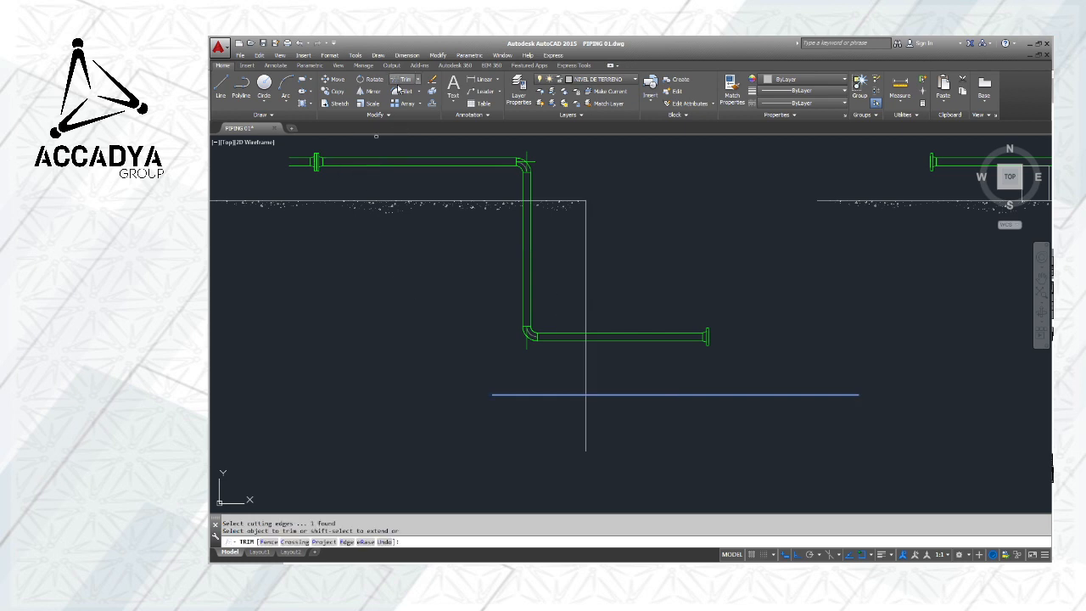
click(583, 424)
click(592, 424)
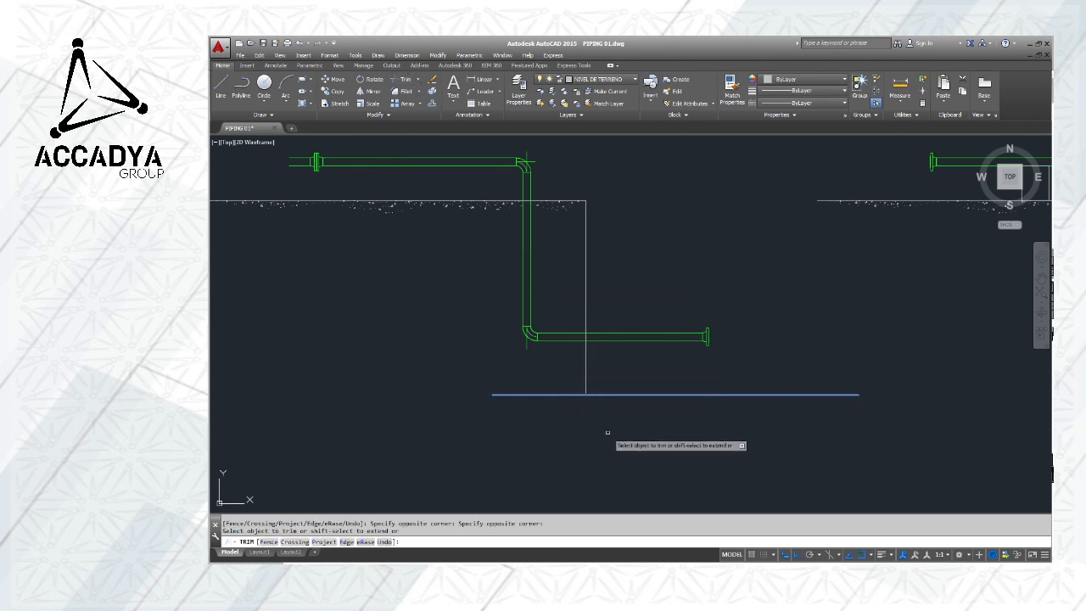
key(Escape)
Trim the part of the horizontal ground line behind the vertical line on the elbow's side.
click(585, 382)
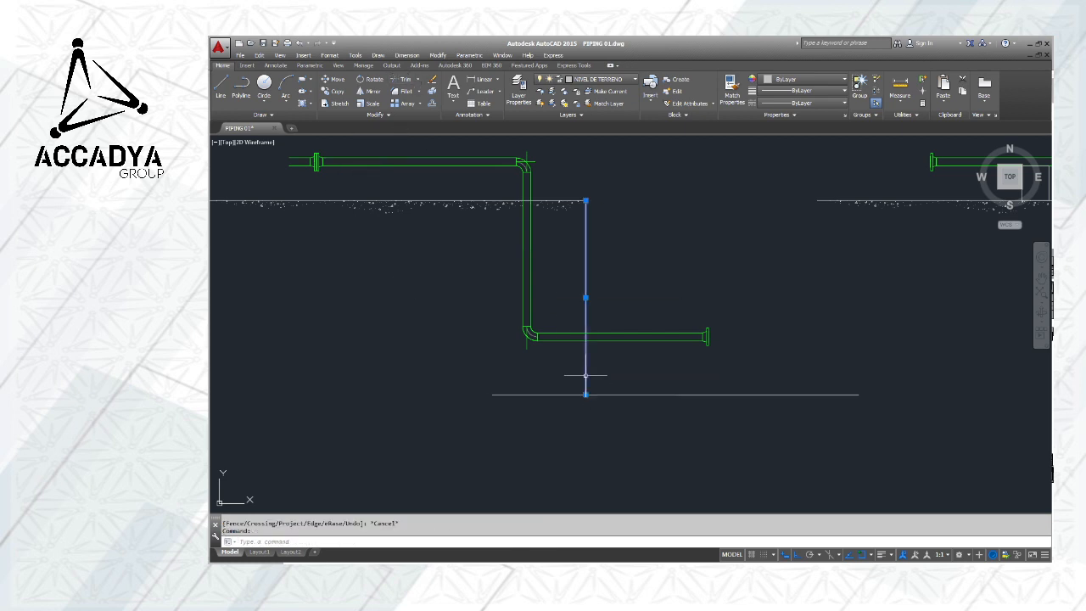
click(398, 79)
click(559, 406)
click(535, 386)
scroll(562, 381, down, 2)
middle_drag(562, 380, 567, 424)
scroll(557, 422, up, 4)
key(Escape)
Erase the short vertical construction line through the lower elbow.
scroll(537, 339, up, 4)
scroll(544, 342, down, 2)
middle_drag(552, 354, 492, 365)
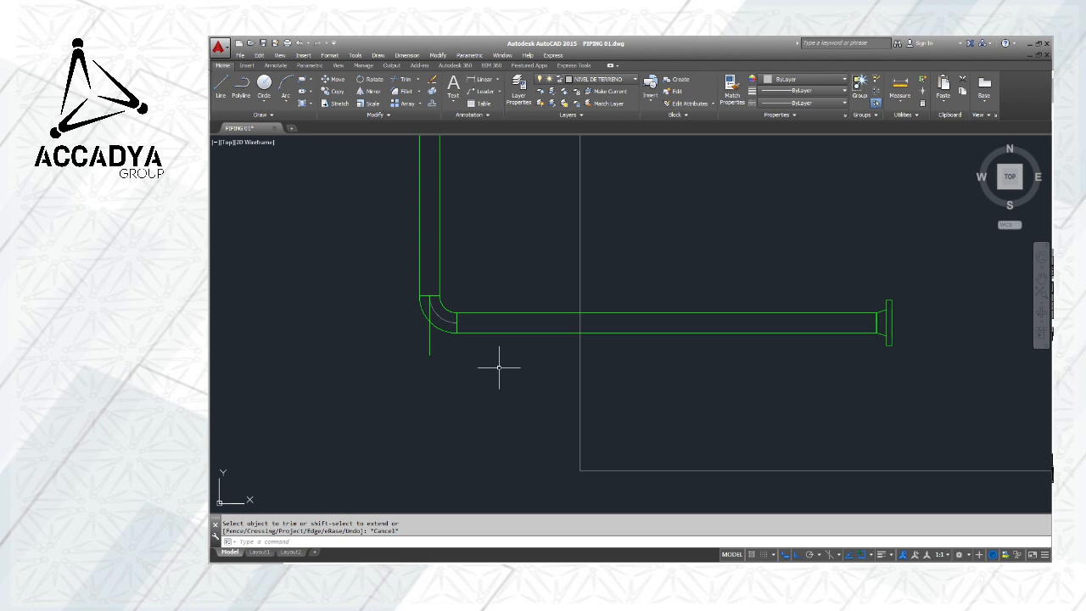
scroll(498, 367, down, 4)
mouse_move(576, 315)
middle_down()
mouse_move(620, 379)
mouse_move(594, 367)
middle_up()
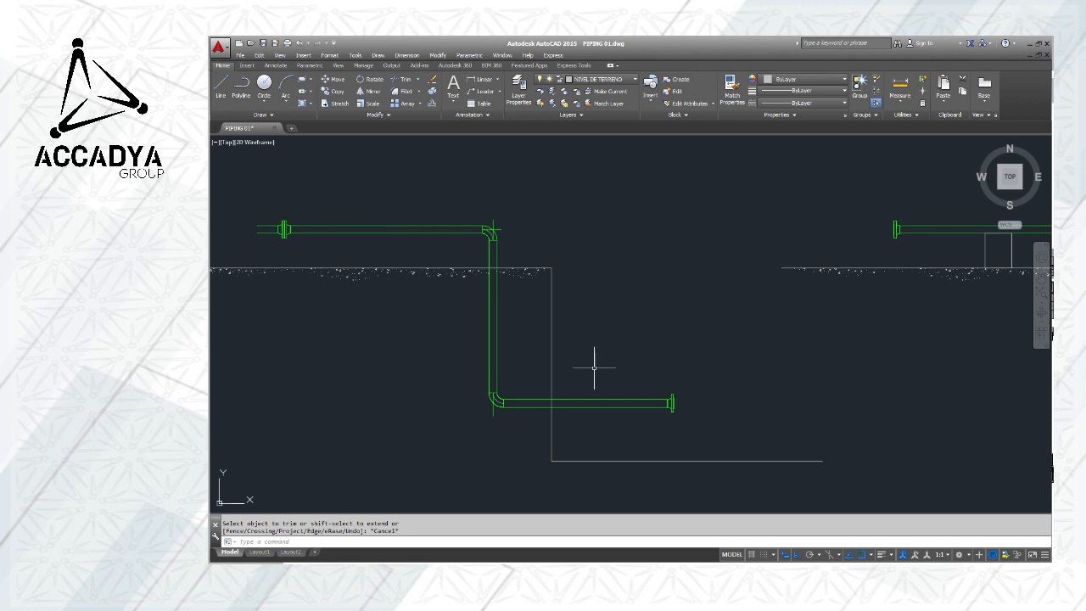
scroll(502, 411, up, 4)
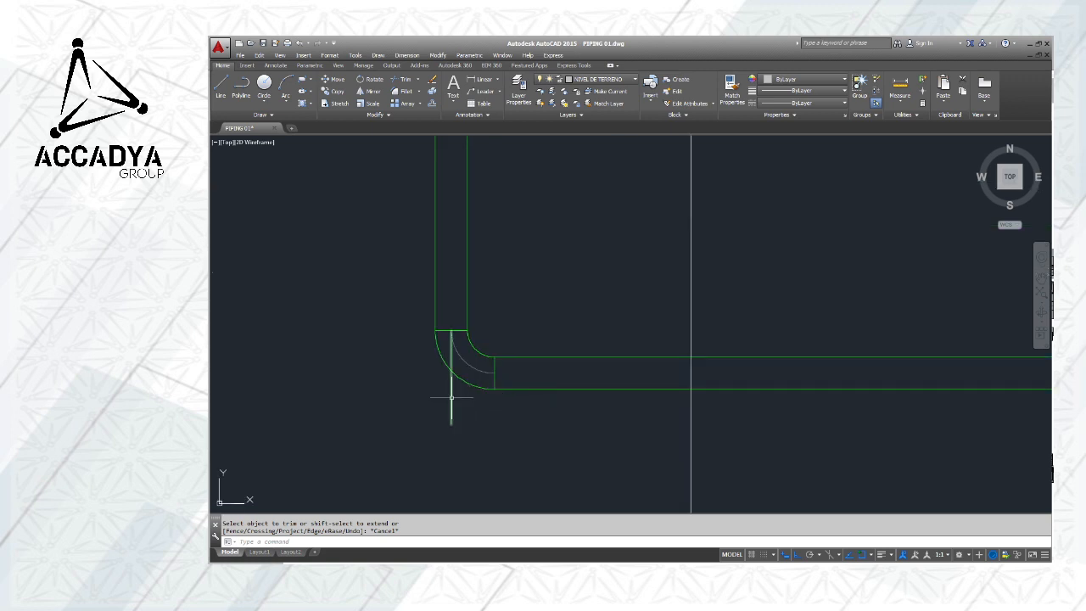
scroll(538, 402, down, 4)
scroll(519, 402, up, 2)
scroll(519, 402, up, 2)
click(483, 401)
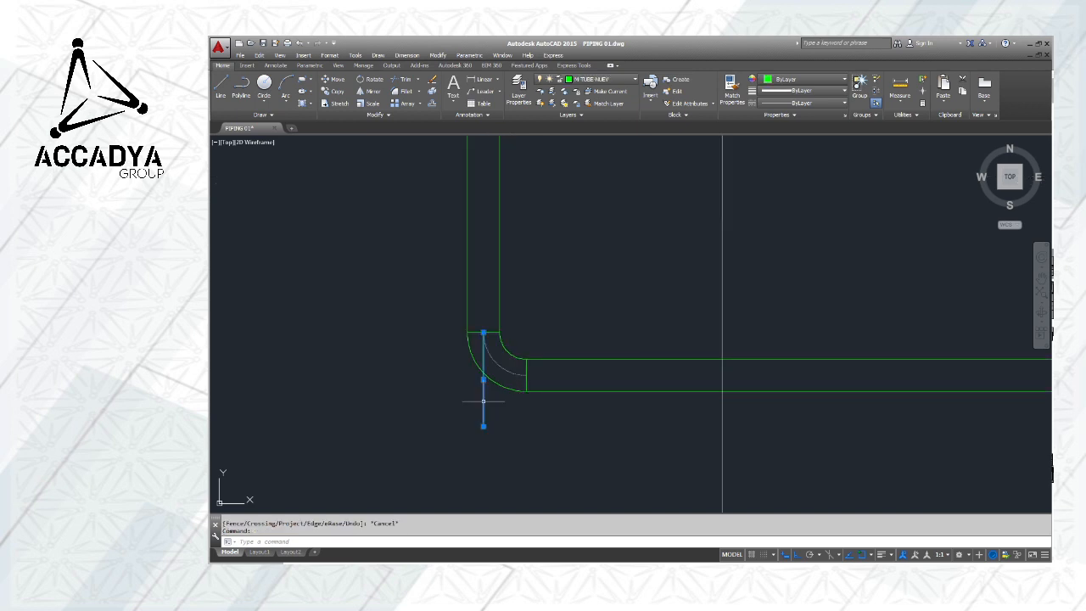
key(Delete)
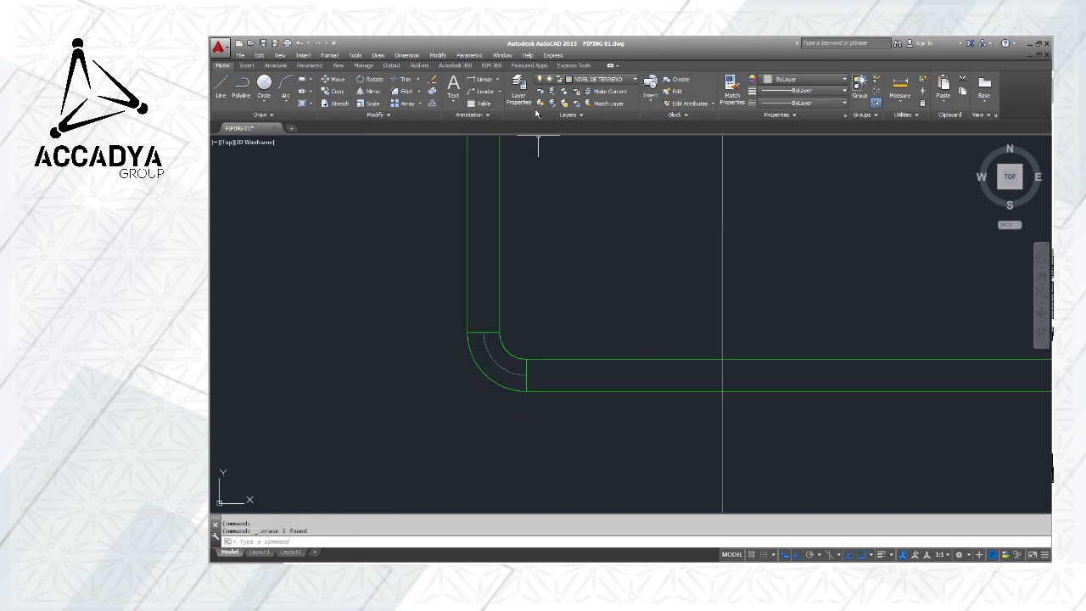
Create a new layer named TUB CENTER and set its colour to cyan.
click(519, 95)
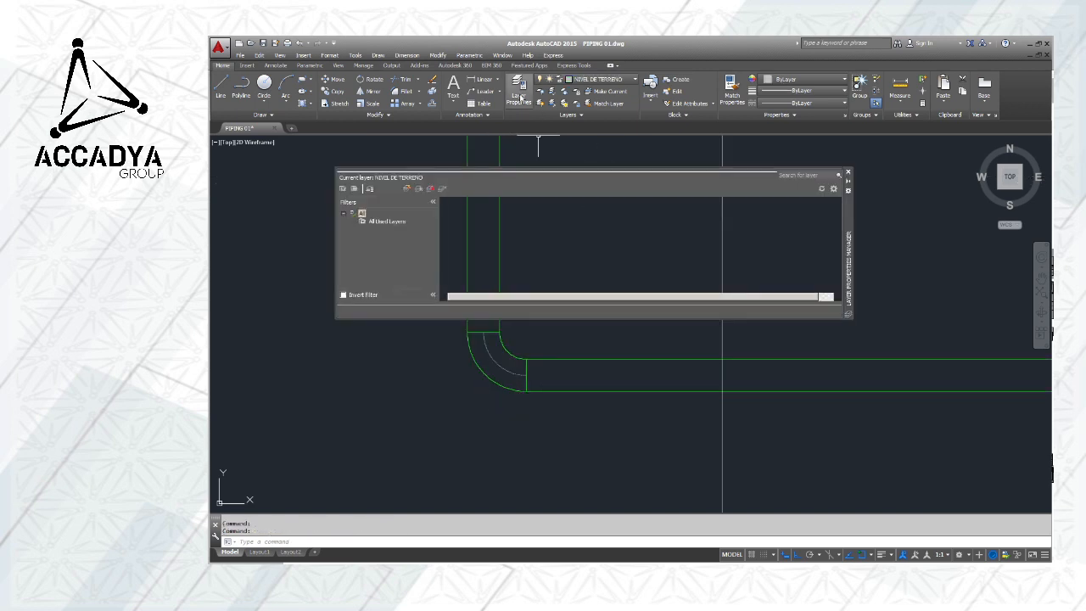
click(407, 188)
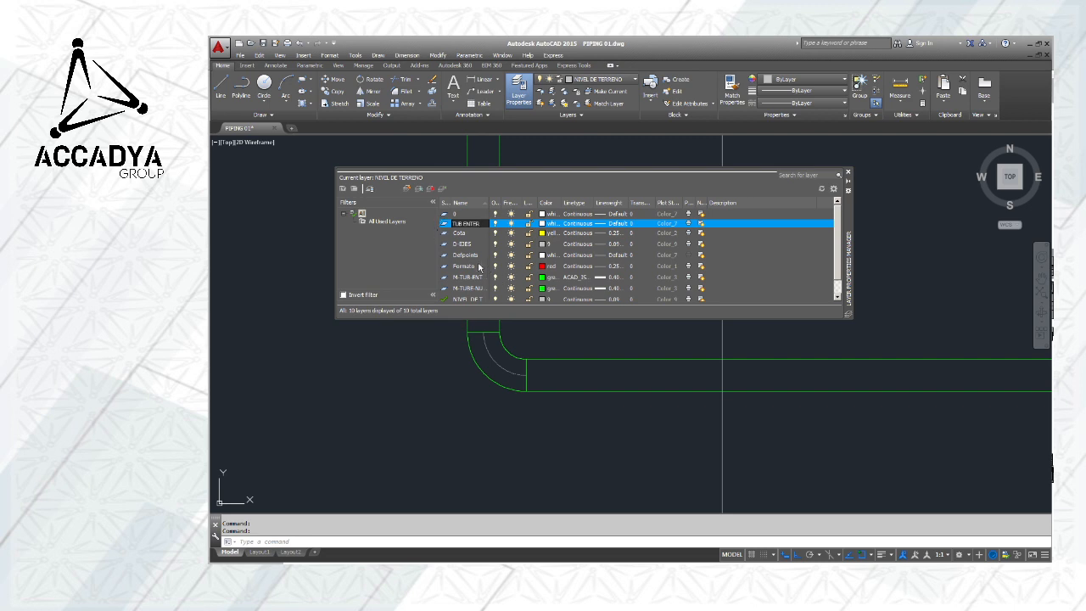
click(547, 225)
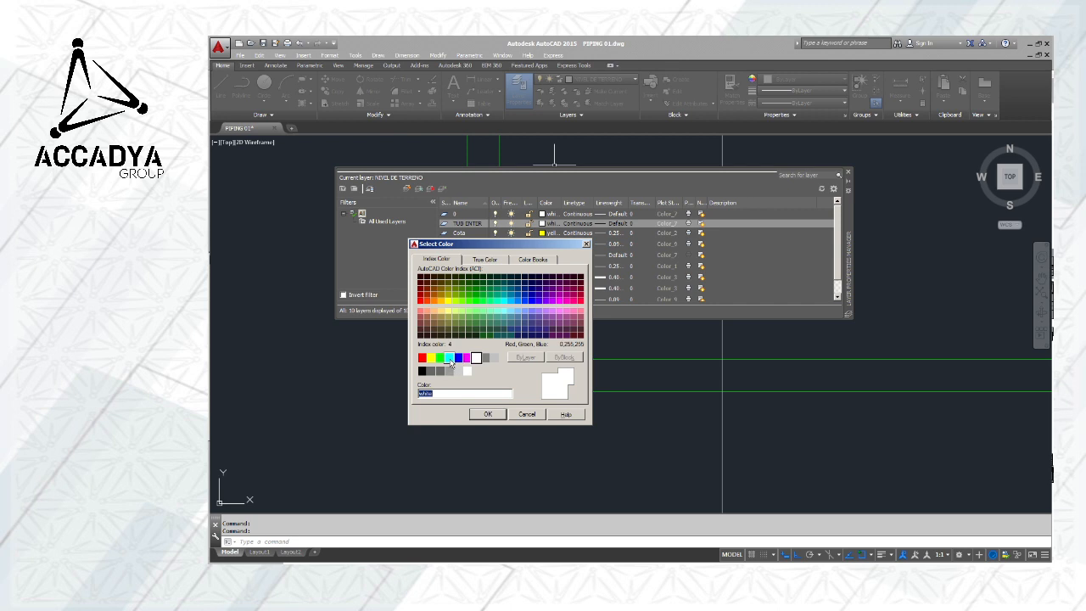
click(450, 359)
click(488, 415)
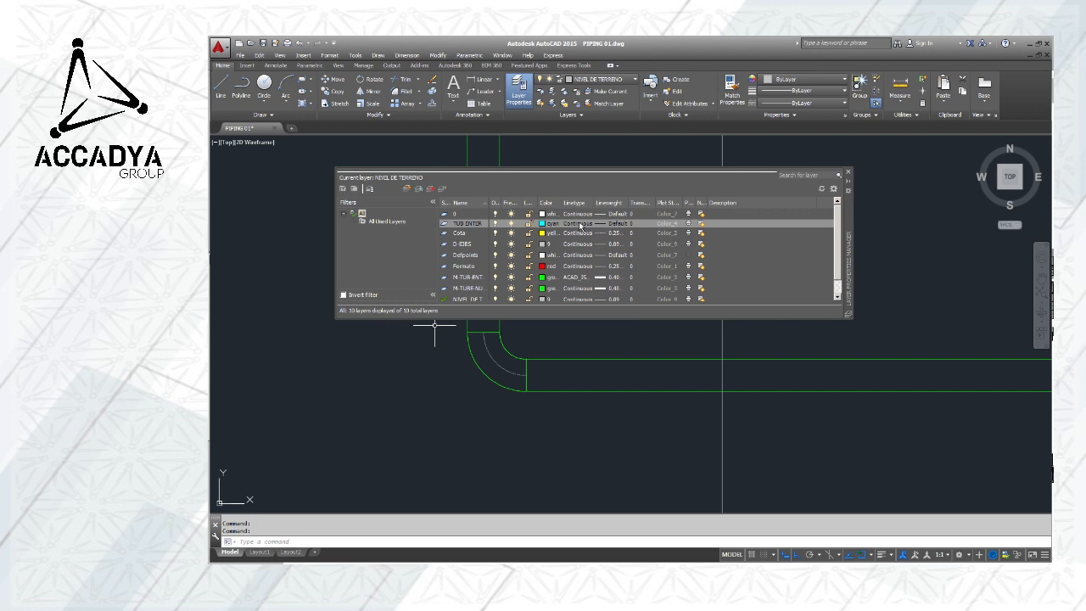
Assign the ACAD_ISO02W100 linetype to the TUB ENTER layer and make that layer current.
click(578, 223)
drag(463, 242, 604, 260)
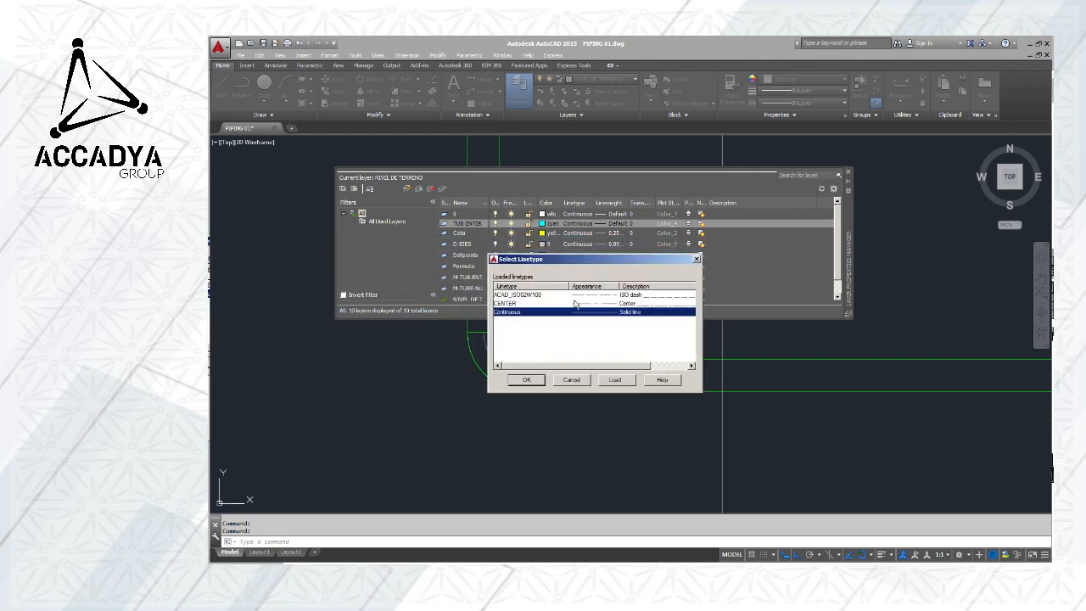
click(614, 381)
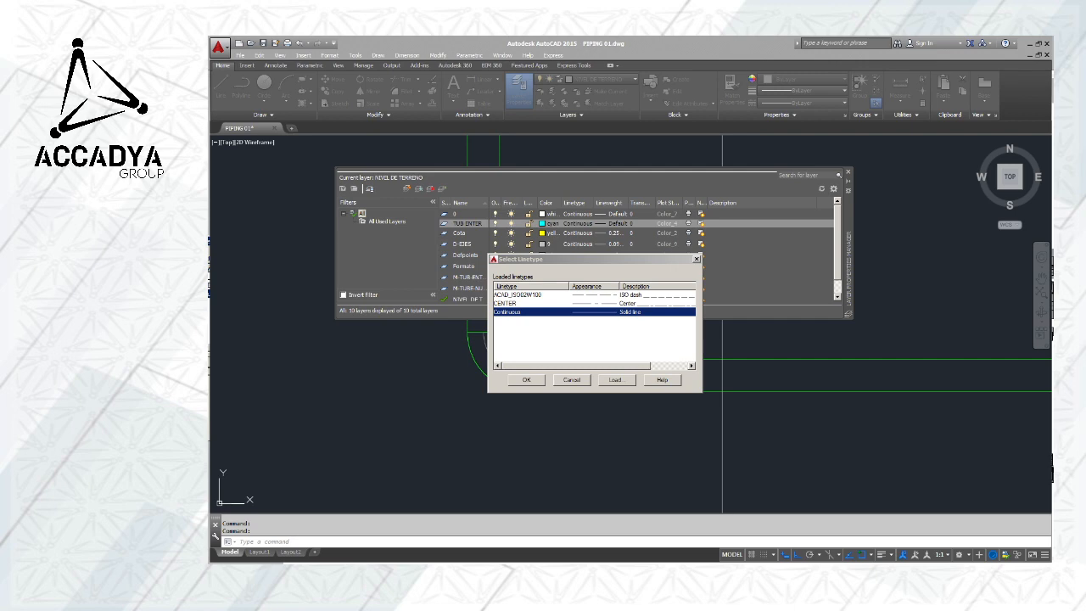
drag(351, 212, 431, 293)
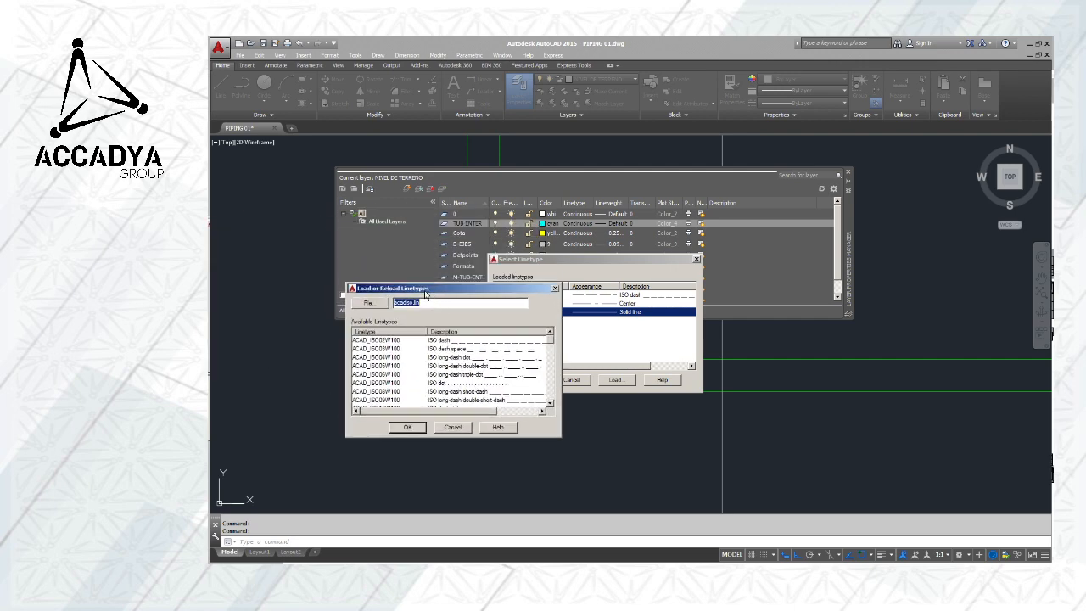
click(477, 343)
click(405, 426)
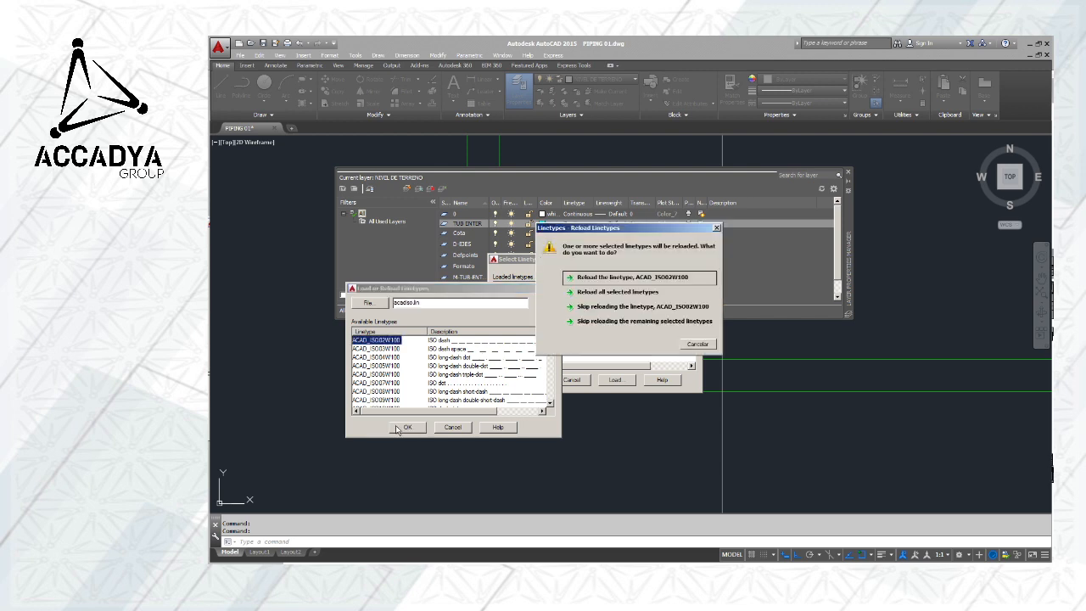
click(711, 345)
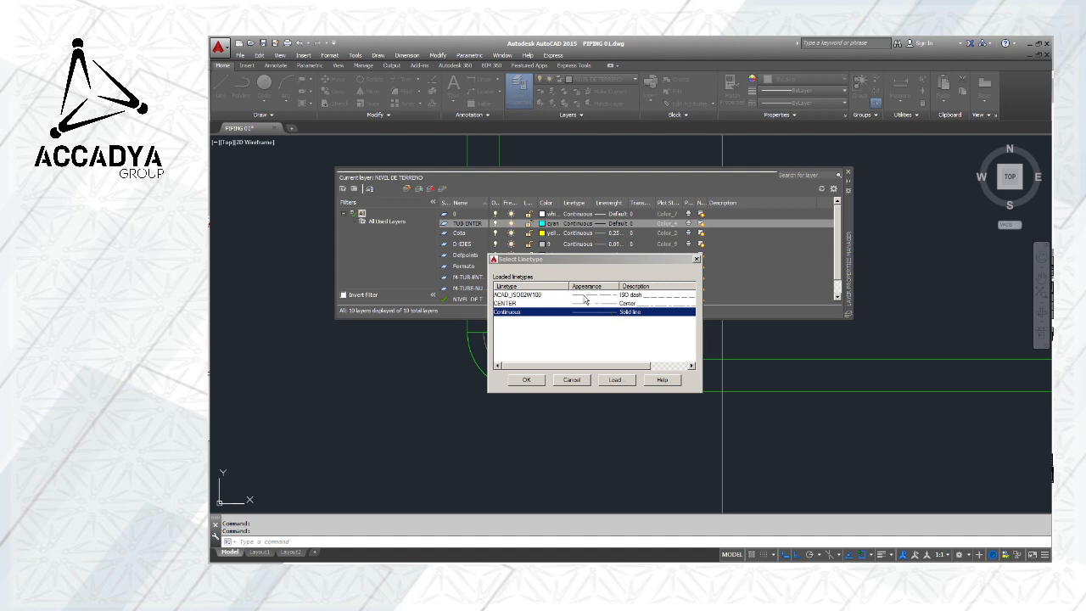
click(584, 296)
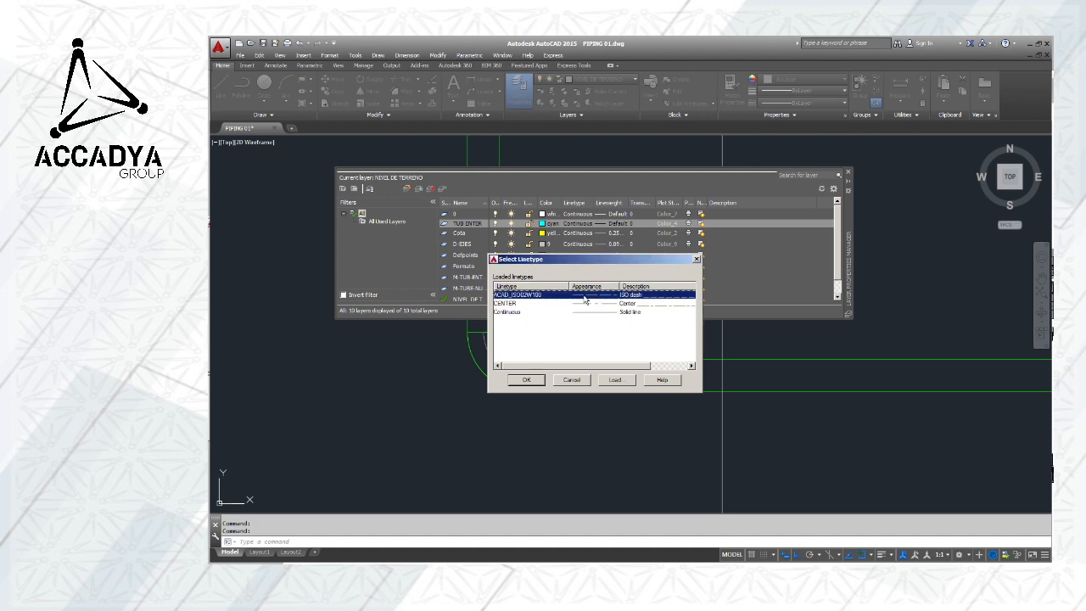
click(526, 379)
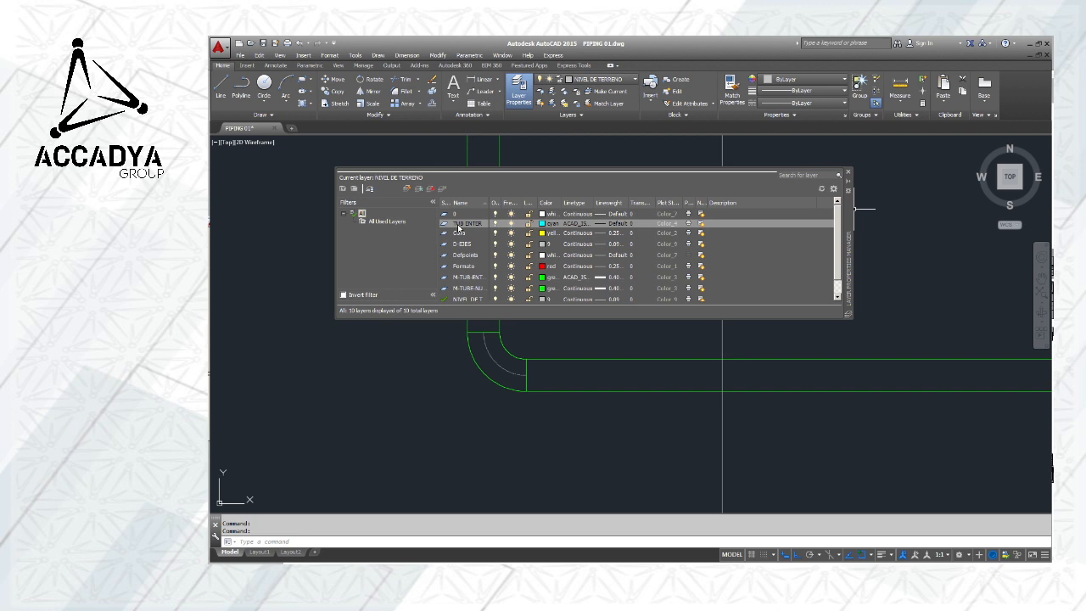
click(443, 193)
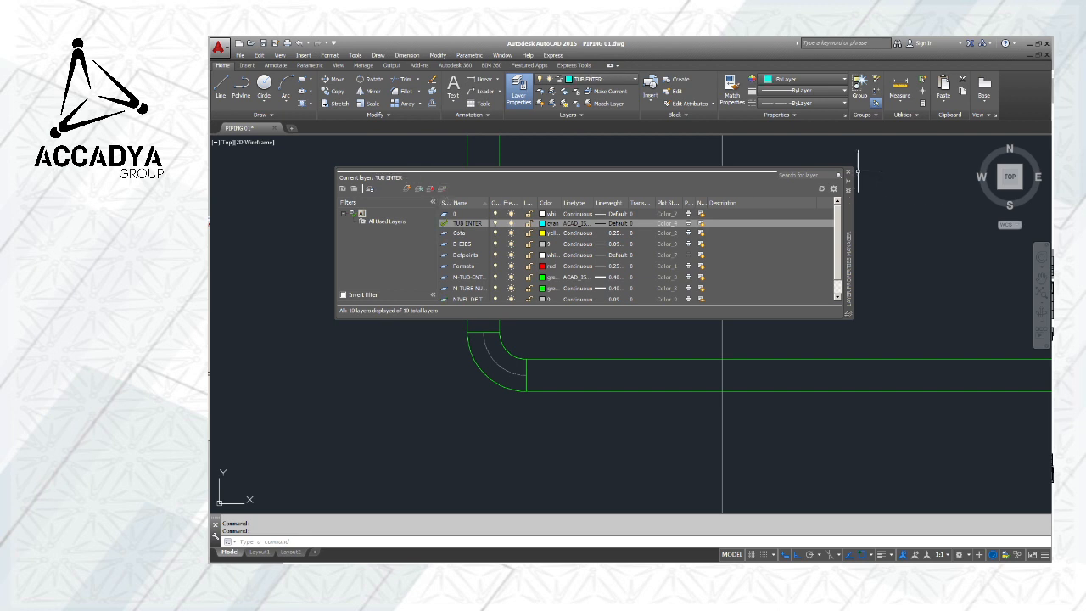
click(847, 172)
Examine the pipe run and its elbows against the stepped ground profile.
scroll(618, 272, down, 3)
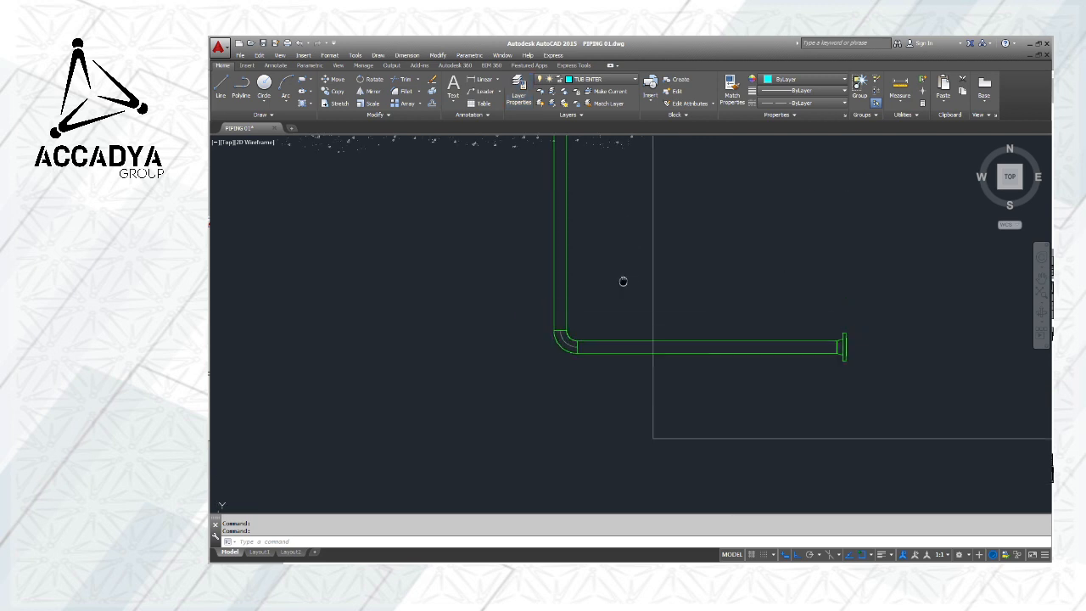
middle_drag(624, 222, 620, 376)
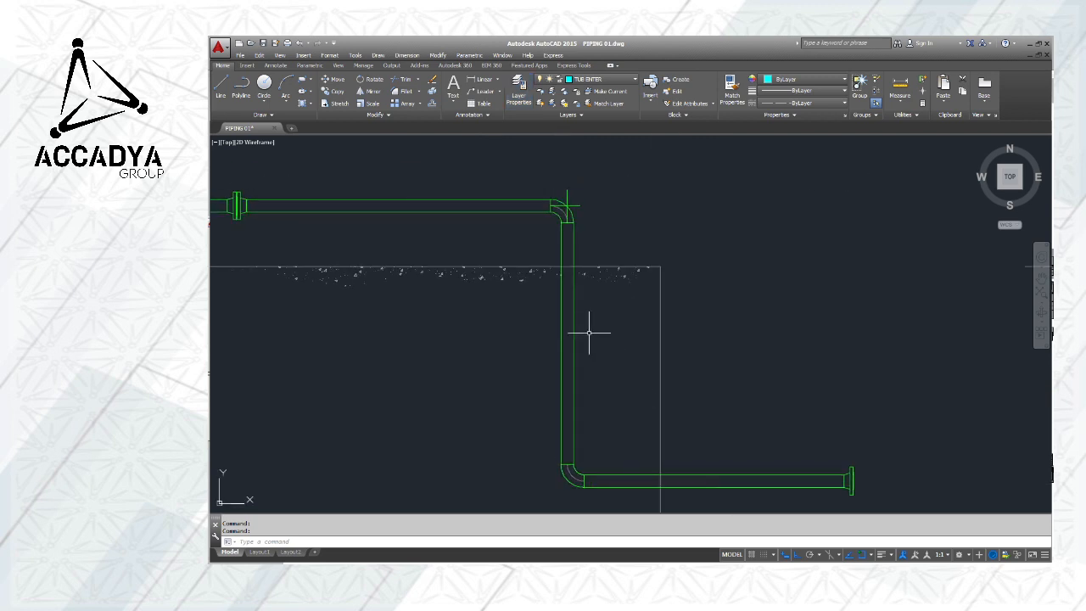
scroll(588, 441, up, 2)
scroll(562, 366, down, 4)
scroll(594, 458, up, 3)
scroll(569, 382, up, 3)
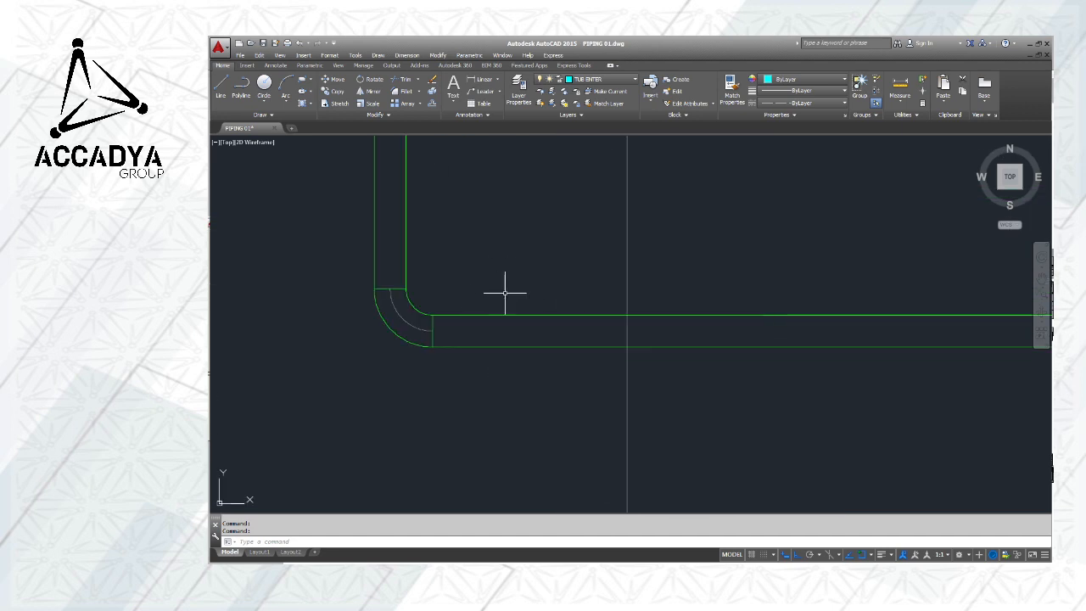
scroll(543, 322, down, 5)
middle_drag(569, 274, 569, 337)
scroll(551, 331, up, 2)
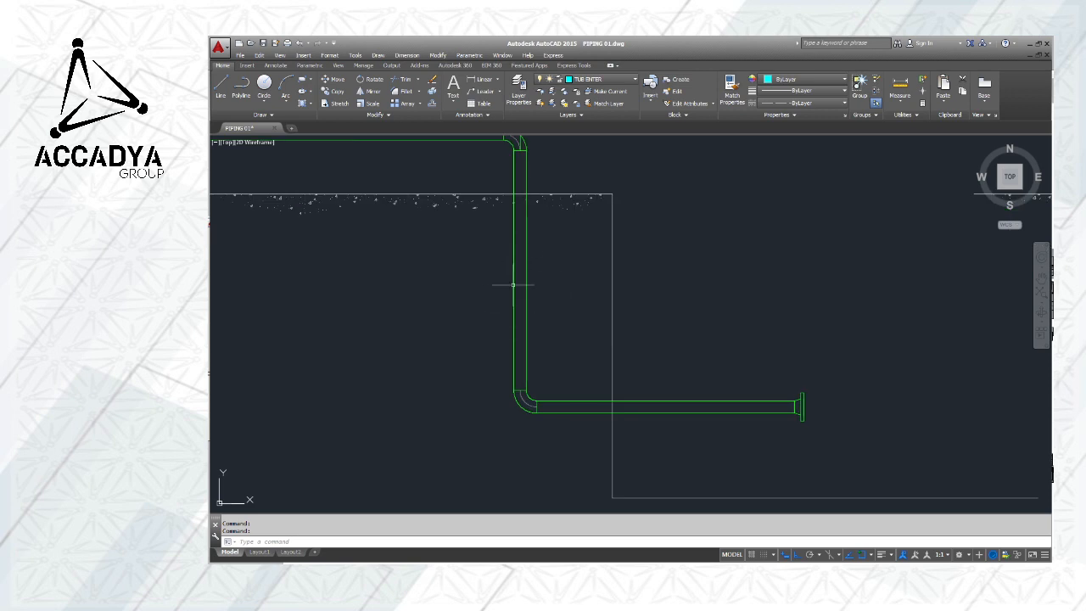
Trim both lines of the vertical pipe between the horizontal ground line and the lower elbow.
mouse_move(543, 296)
middle_down()
mouse_move(554, 353)
mouse_move(546, 354)
middle_up()
scroll(601, 261, up, 4)
click(634, 218)
scroll(535, 184, down, 2)
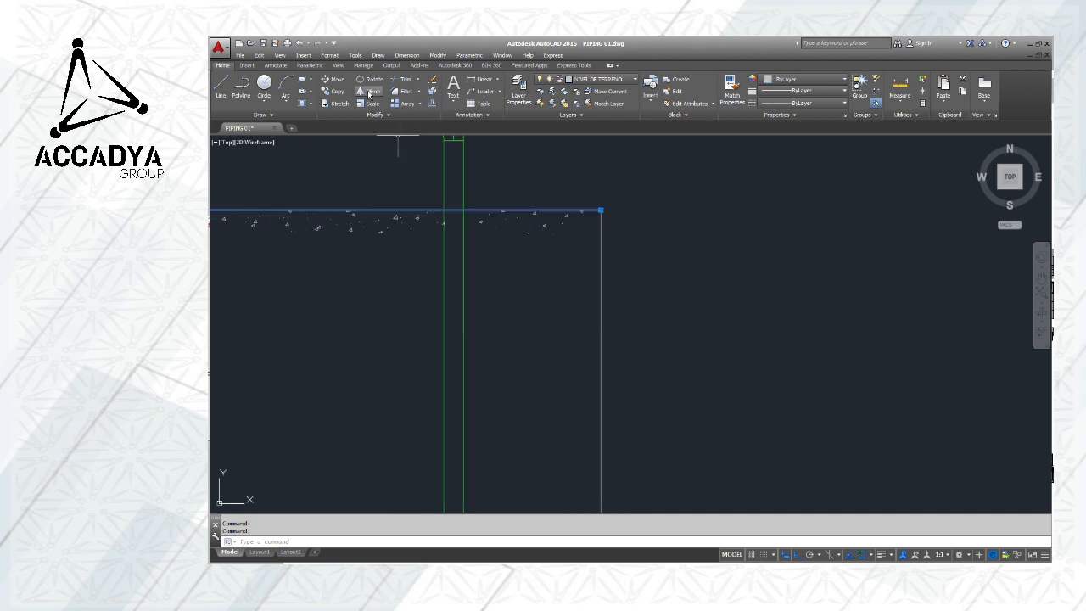
click(404, 80)
click(487, 360)
click(412, 332)
scroll(416, 331, down, 2)
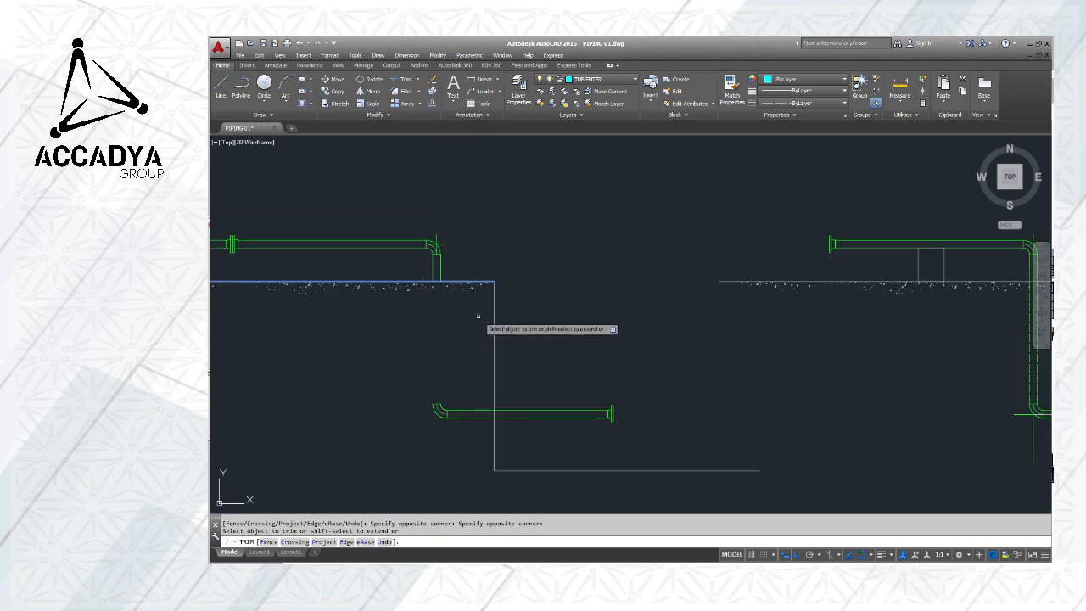
key(Escape)
Trim both lines of the lower horizontal pipe between the elbow and the vertical ground line.
scroll(475, 348, up, 3)
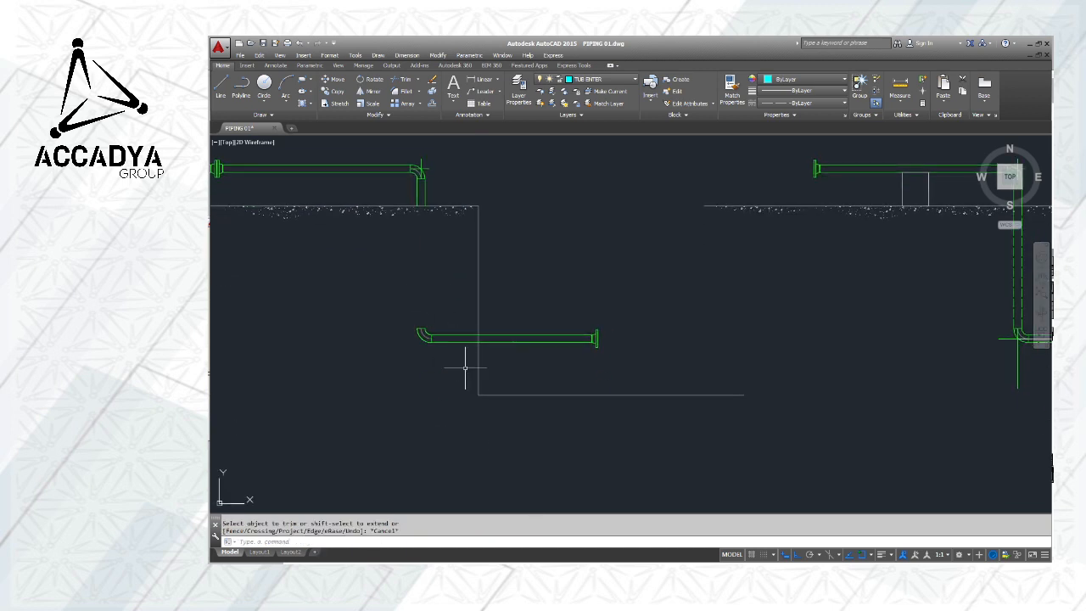
click(482, 341)
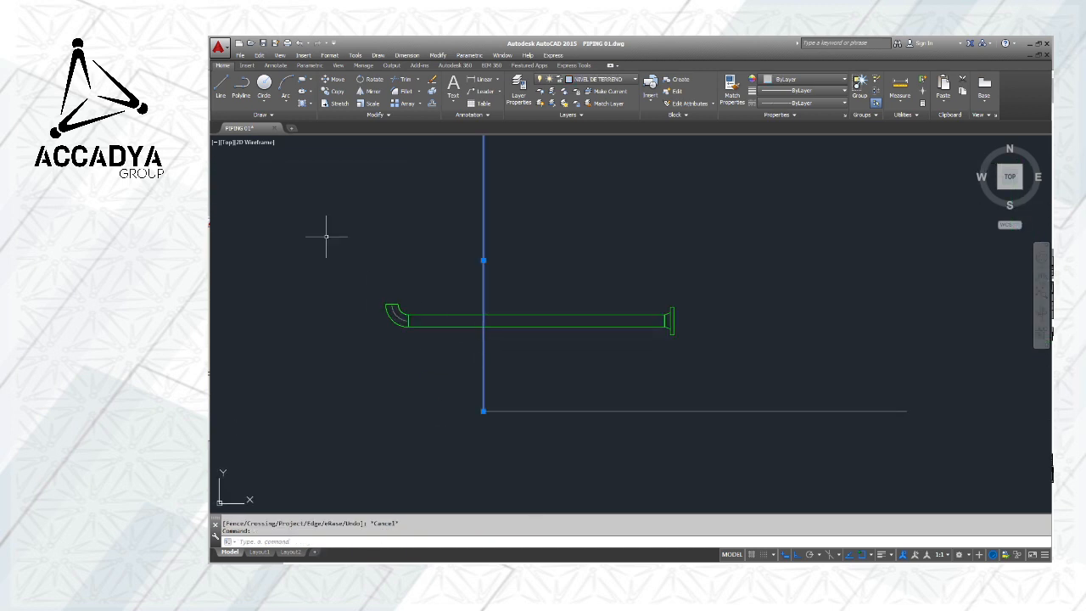
click(405, 80)
click(448, 334)
click(426, 297)
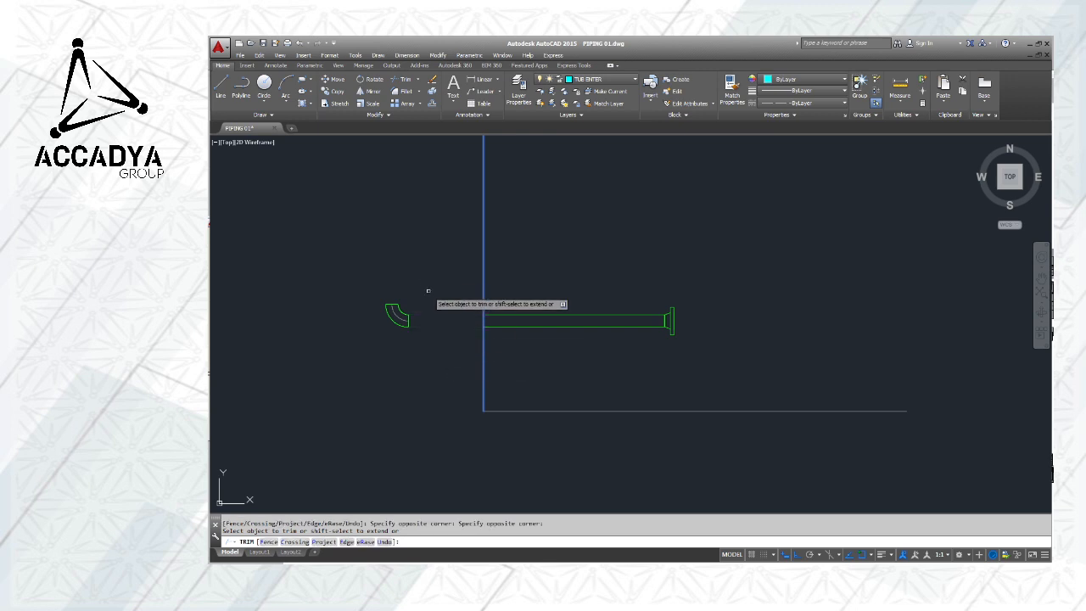
key(Escape)
Draw the upper buried pipe line from the lower elbow's inner corner to the vertical ground line.
scroll(428, 297, down, 2)
scroll(436, 310, down, 2)
middle_drag(451, 322, 463, 347)
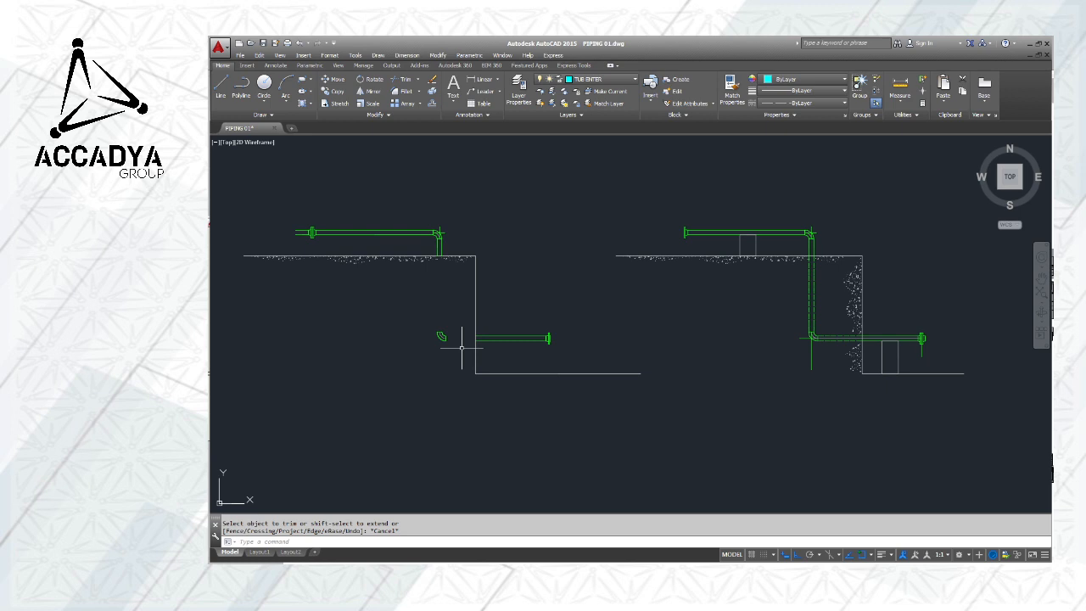
scroll(459, 343, up, 6)
middle_drag(458, 342, 559, 421)
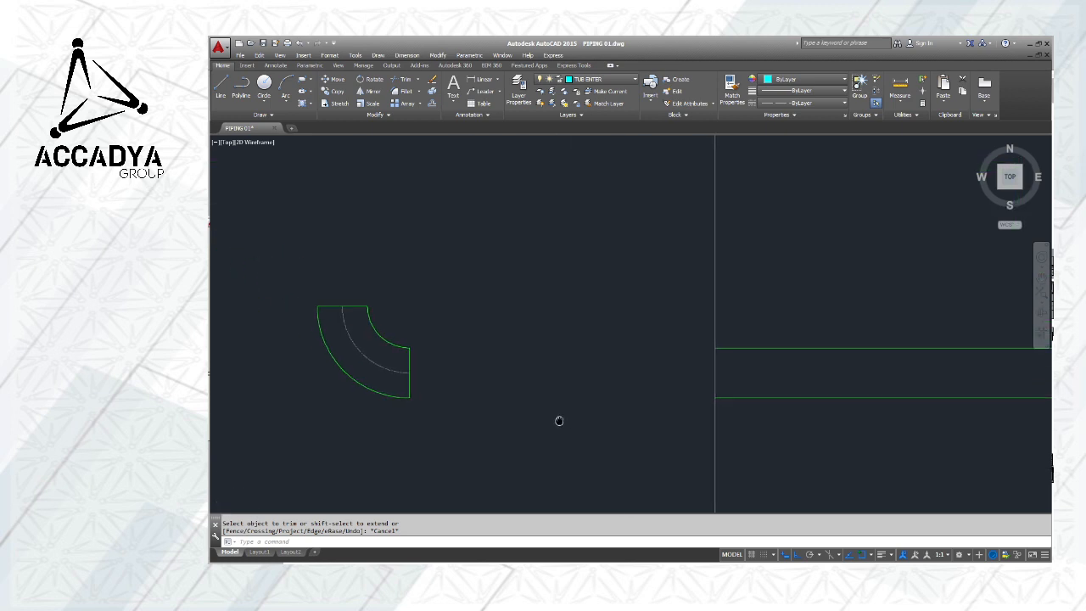
click(220, 83)
click(409, 348)
click(715, 348)
key(Escape)
Draw the lower buried pipe line from the elbow's outer corner to the vertical ground line.
scroll(635, 395, down, 2)
middle_drag(635, 395, 507, 289)
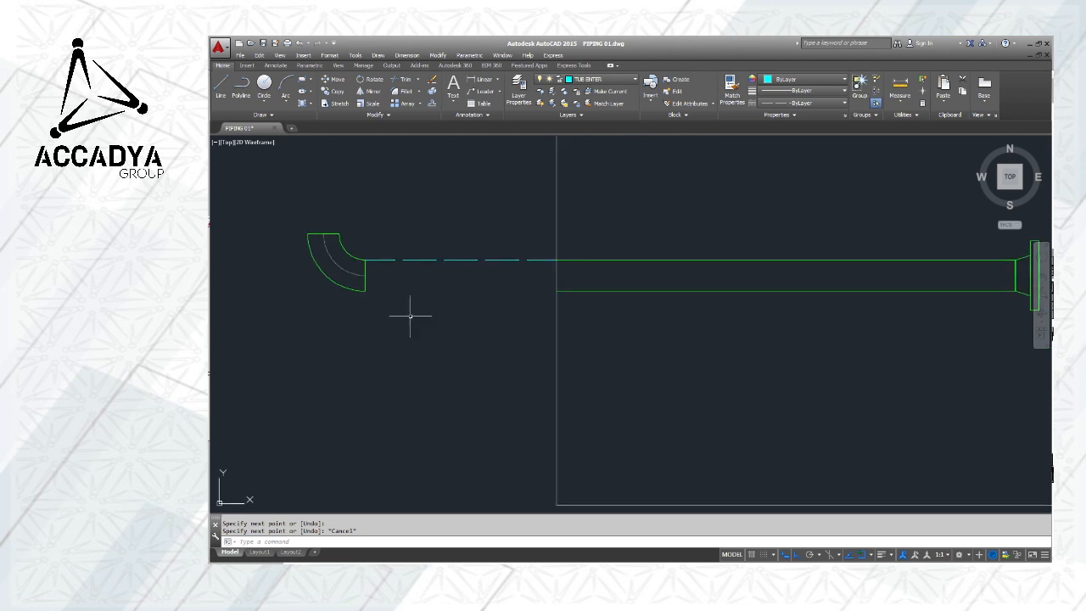
click(221, 83)
click(366, 291)
key(Escape)
Draw the outer buried line of the vertical pipe from the ground line down to the lower elbow's outer arc.
scroll(495, 286, down, 5)
middle_drag(492, 254, 490, 293)
scroll(489, 293, up, 8)
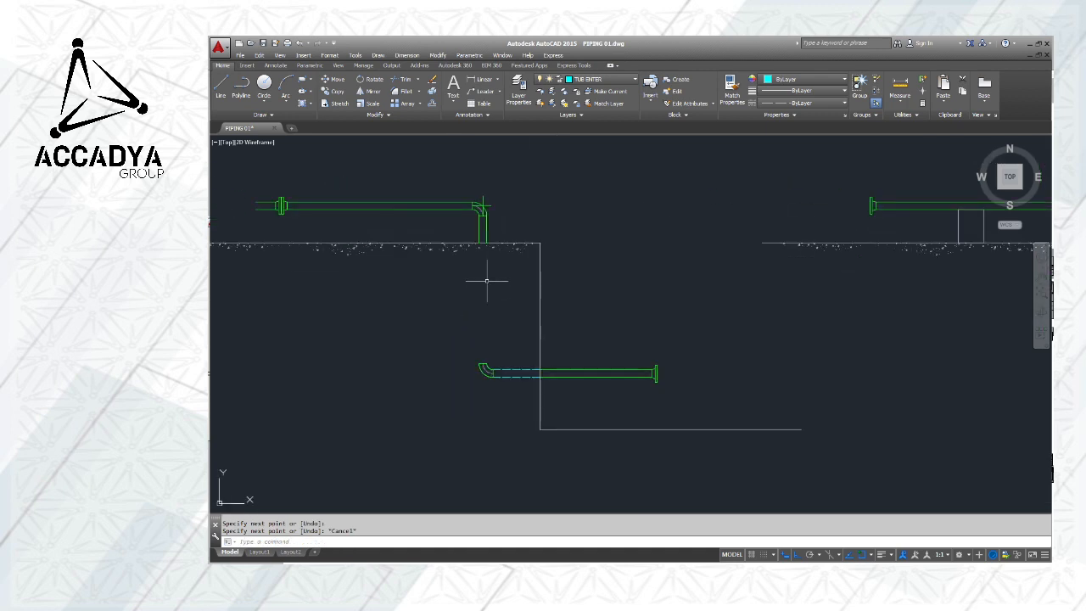
scroll(490, 286, down, 3)
click(216, 99)
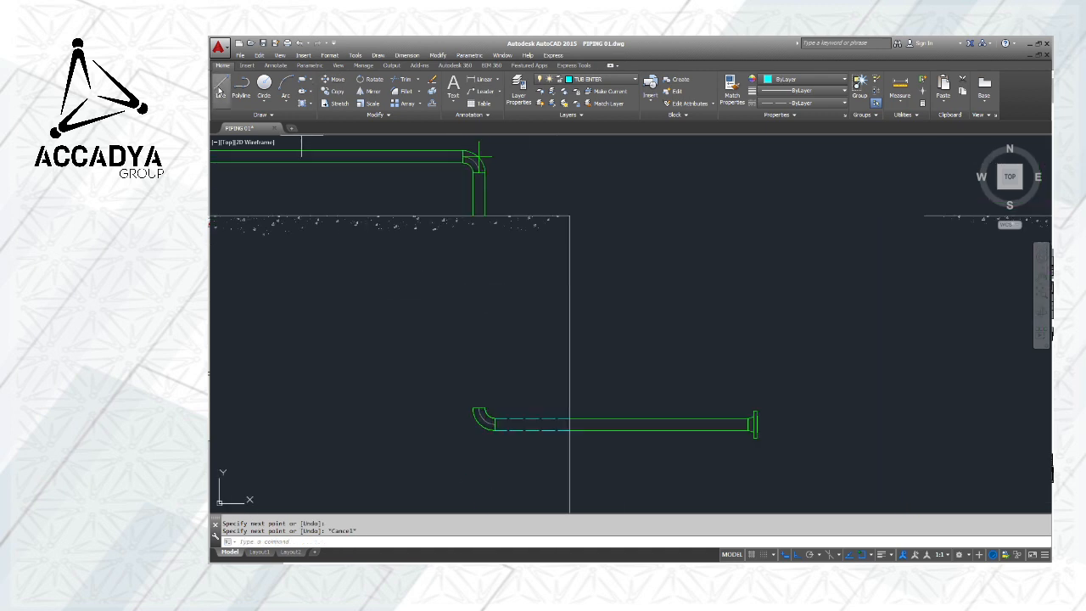
click(472, 216)
click(471, 407)
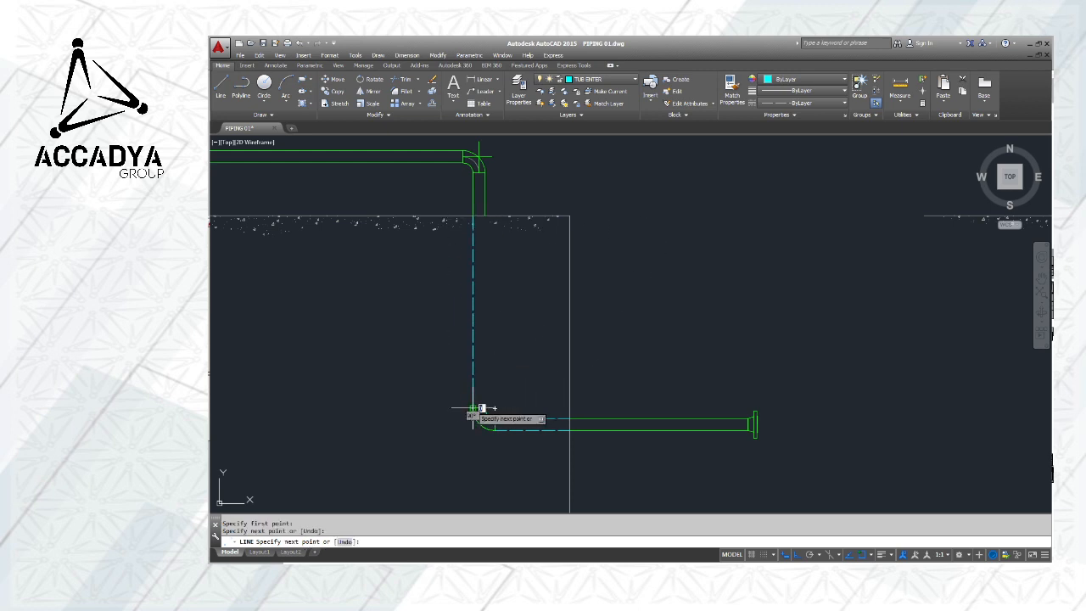
key(Return)
Draw the other buried line of the vertical pipe from the ground line down to the lower elbow's inner arc.
click(221, 84)
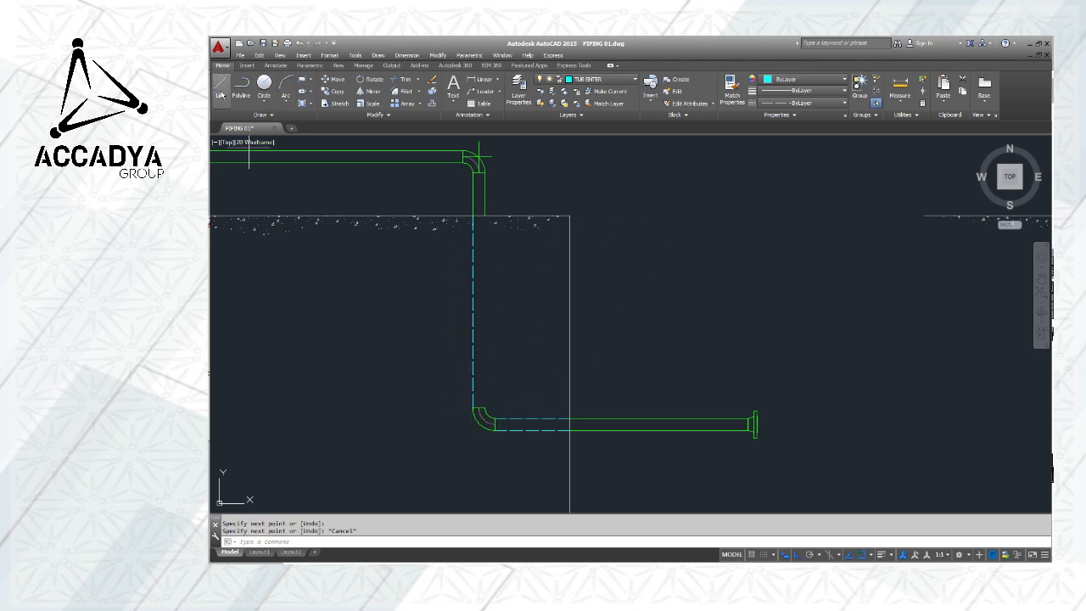
click(485, 216)
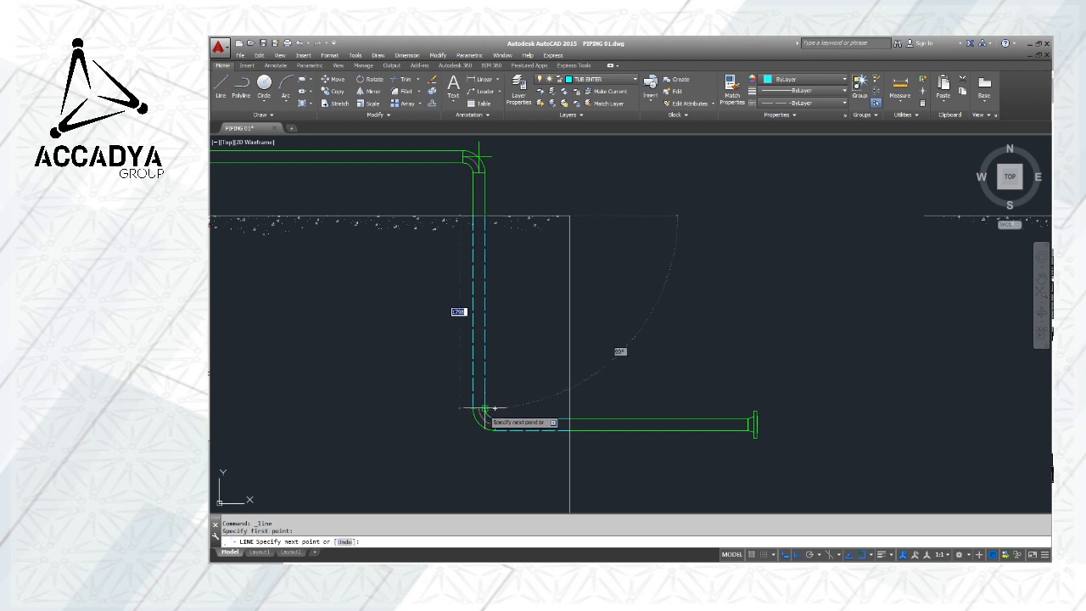
key(Escape)
scroll(485, 407, down, 4)
scroll(535, 334, up, 4)
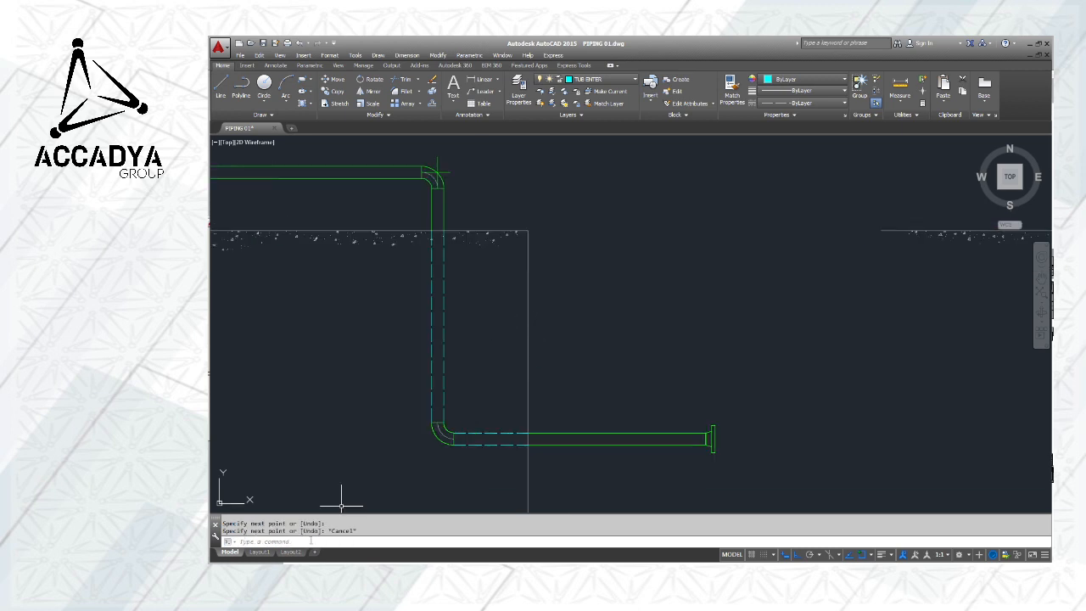
Switch to the OpenBoard whiteboard, add a new page and handwrite "LTSCALE (Line Type Scale)" on it.
key(alt+Tab)
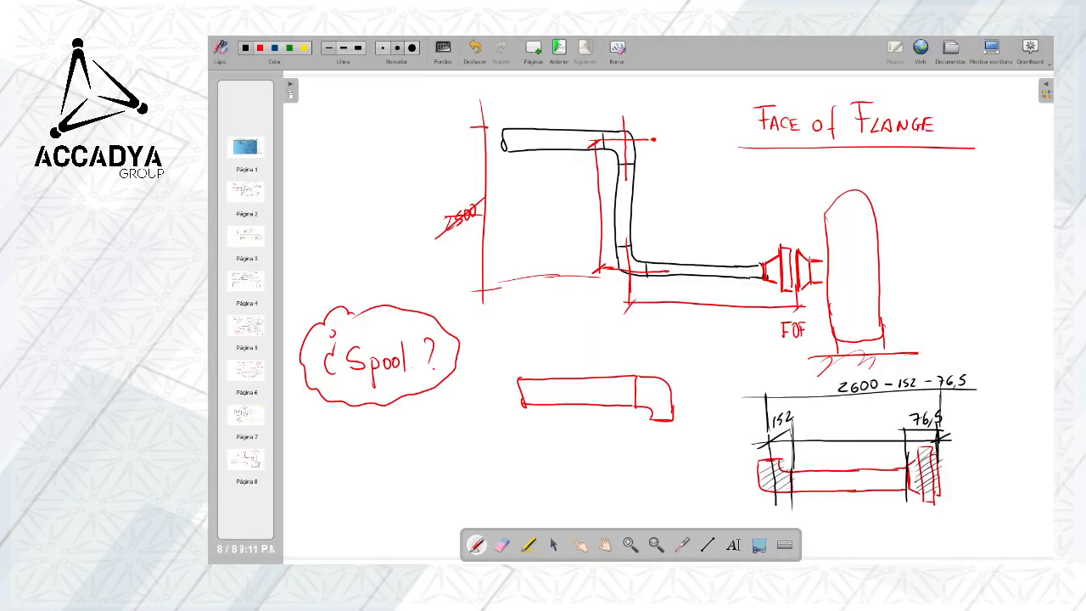
click(535, 53)
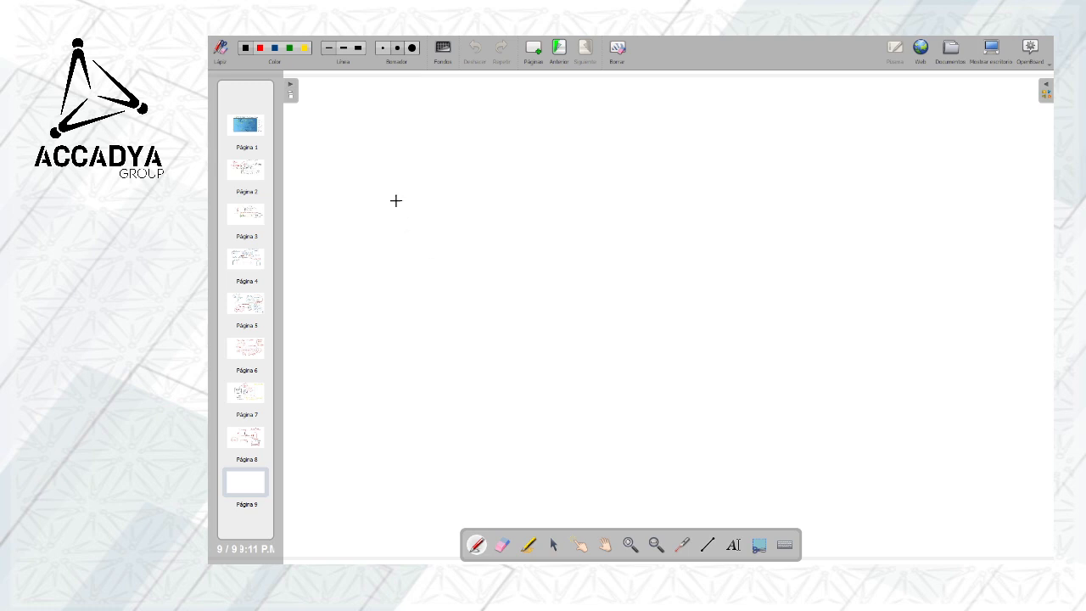
mouse_move(416, 117)
mouse_down()
mouse_move(426, 153)
mouse_move(453, 119)
mouse_up()
mouse_move(446, 120)
mouse_down()
mouse_move(443, 154)
mouse_move(475, 140)
mouse_move(460, 148)
mouse_up()
mouse_move(501, 120)
mouse_down()
mouse_move(487, 139)
mouse_move(501, 145)
mouse_up()
mouse_move(508, 146)
mouse_down()
mouse_move(514, 115)
mouse_move(520, 144)
mouse_up()
drag(509, 135, 519, 133)
mouse_move(537, 116)
mouse_down()
mouse_move(548, 145)
mouse_move(580, 146)
mouse_up()
mouse_move(645, 102)
mouse_down()
mouse_move(632, 157)
mouse_move(659, 148)
mouse_up()
mouse_move(670, 130)
mouse_down()
mouse_move(670, 147)
mouse_move(713, 146)
mouse_move(769, 123)
mouse_up()
mouse_move(756, 124)
mouse_down()
mouse_move(757, 150)
mouse_move(777, 129)
mouse_up()
mouse_move(781, 141)
mouse_down()
mouse_move(782, 161)
mouse_move(784, 146)
mouse_move(766, 163)
mouse_move(768, 142)
mouse_move(802, 149)
mouse_move(831, 134)
mouse_move(822, 151)
mouse_up()
mouse_move(855, 139)
mouse_down()
mouse_move(855, 153)
mouse_move(874, 154)
mouse_up()
mouse_move(878, 117)
mouse_down()
mouse_move(880, 156)
mouse_move(895, 155)
mouse_move(909, 174)
mouse_up()
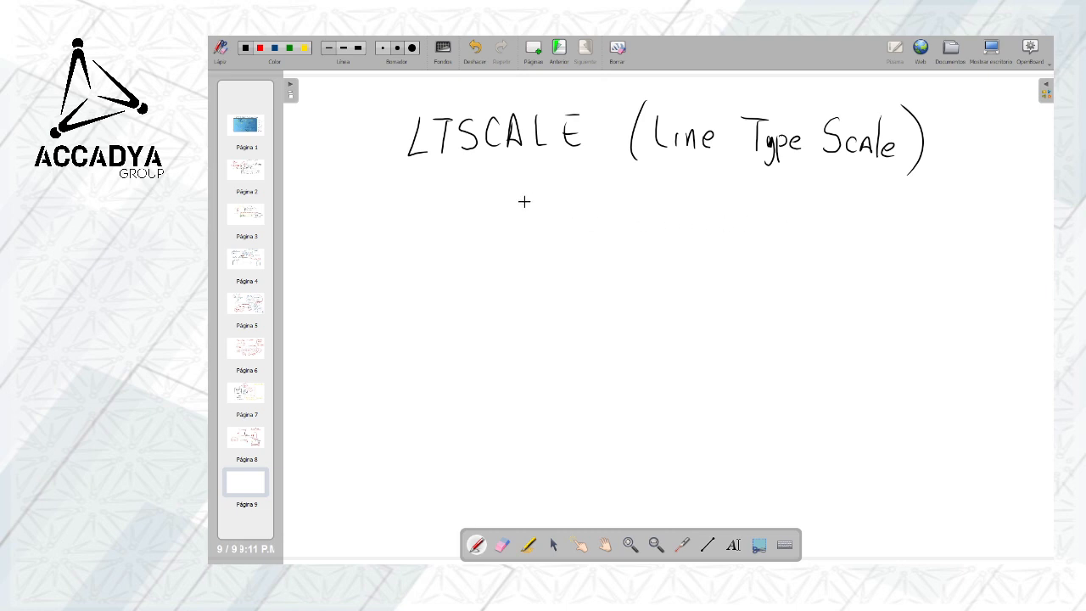
drag(520, 211, 694, 204)
drag(725, 204, 782, 204)
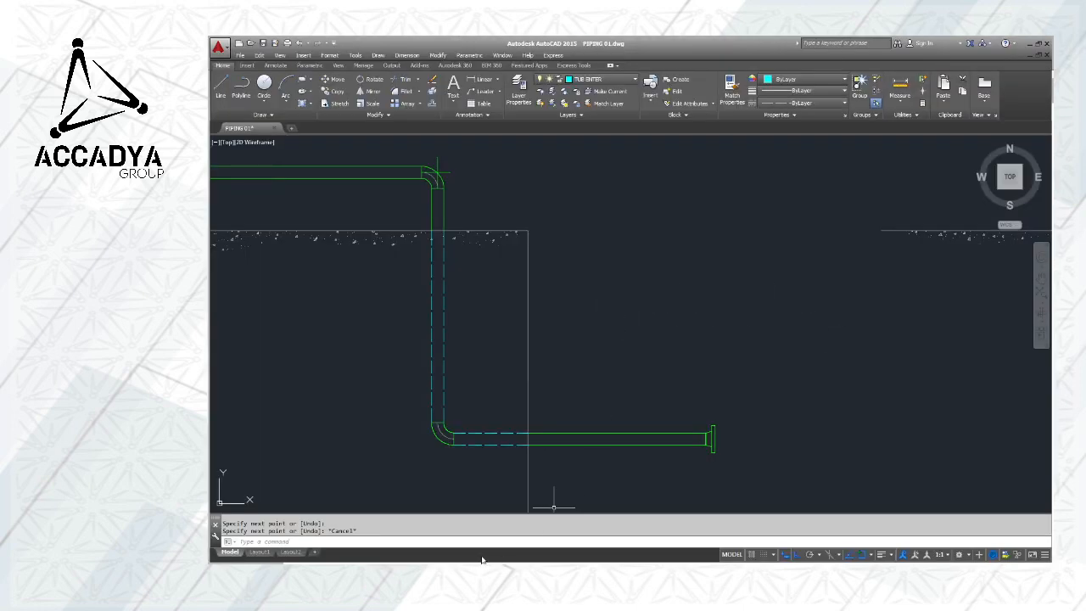
Switch back to AutoCAD and set the drawing's linetype scale (LTSCALE) to 1.
click(398, 541)
text(LTSCALE)
key(Return)
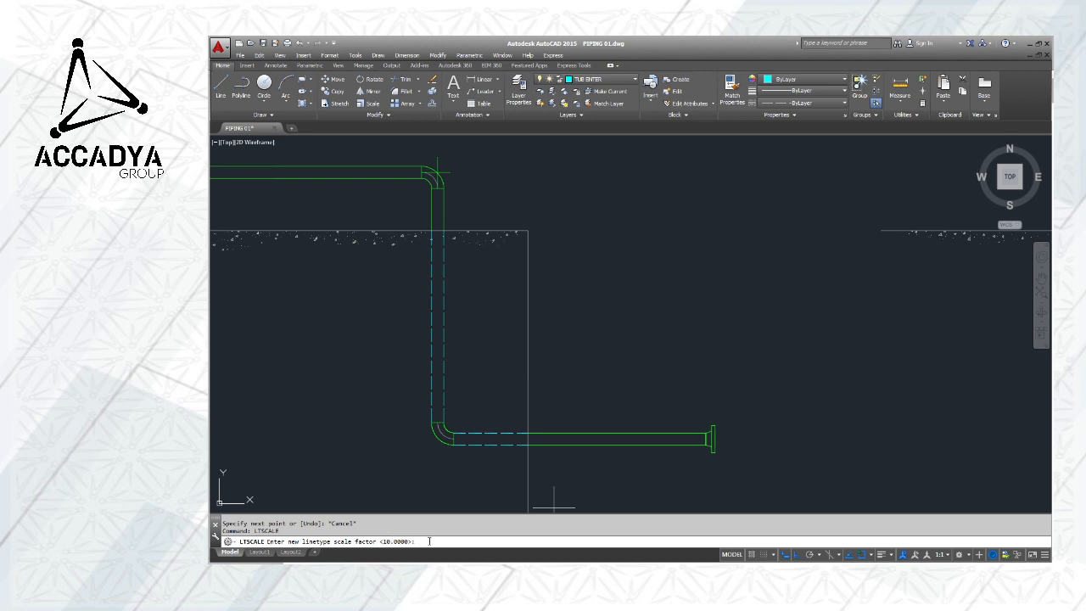
key(Return)
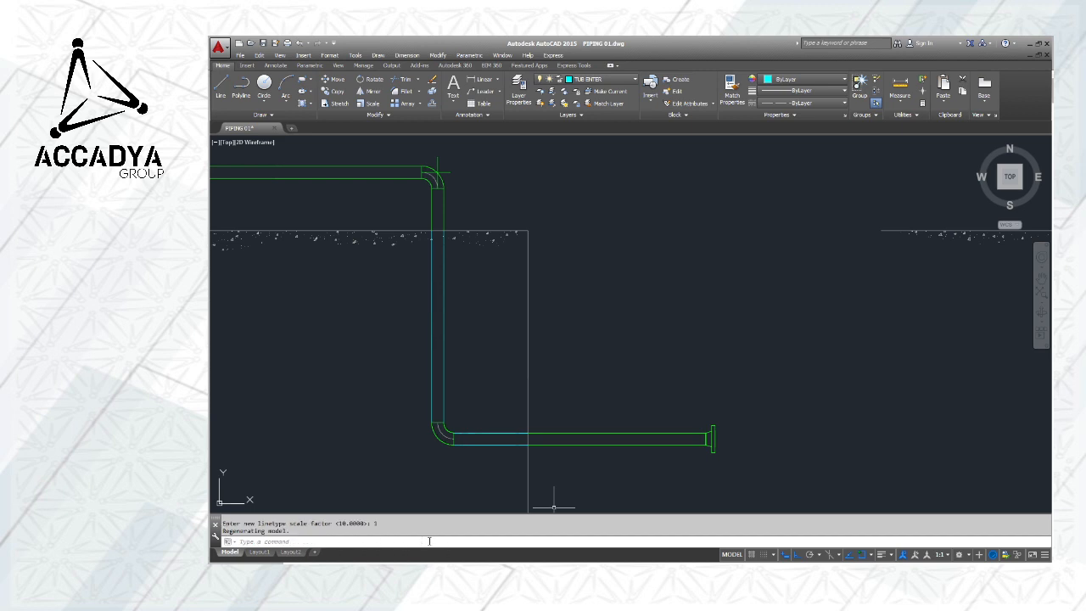
scroll(379, 297, down, 1)
mouse_move(378, 301)
middle_down()
mouse_move(449, 341)
mouse_move(484, 339)
middle_up()
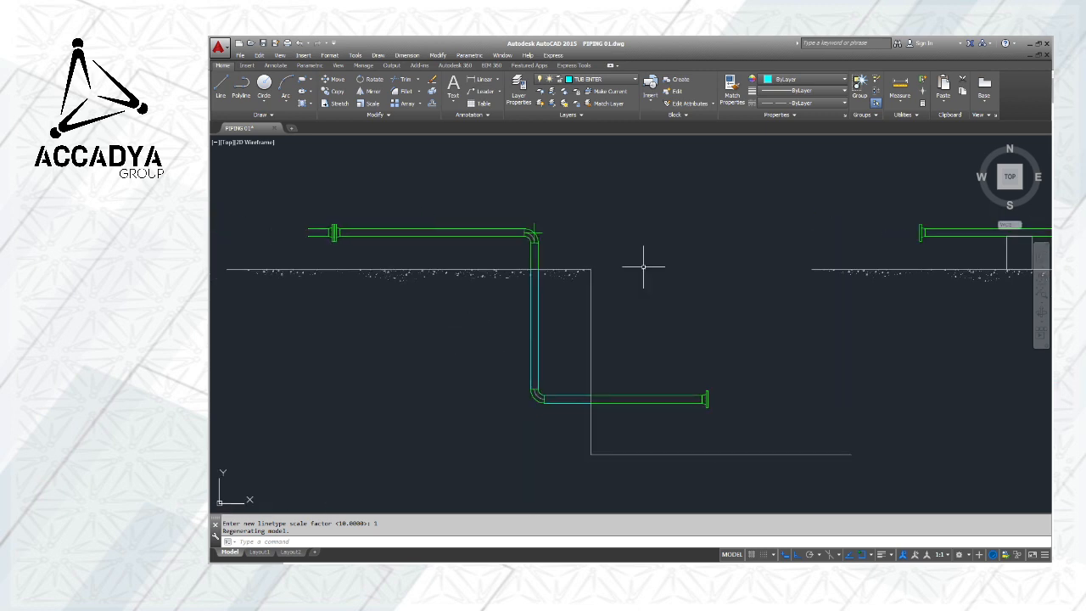
scroll(565, 271, up, 7)
scroll(522, 272, up, 4)
scroll(509, 235, up, 4)
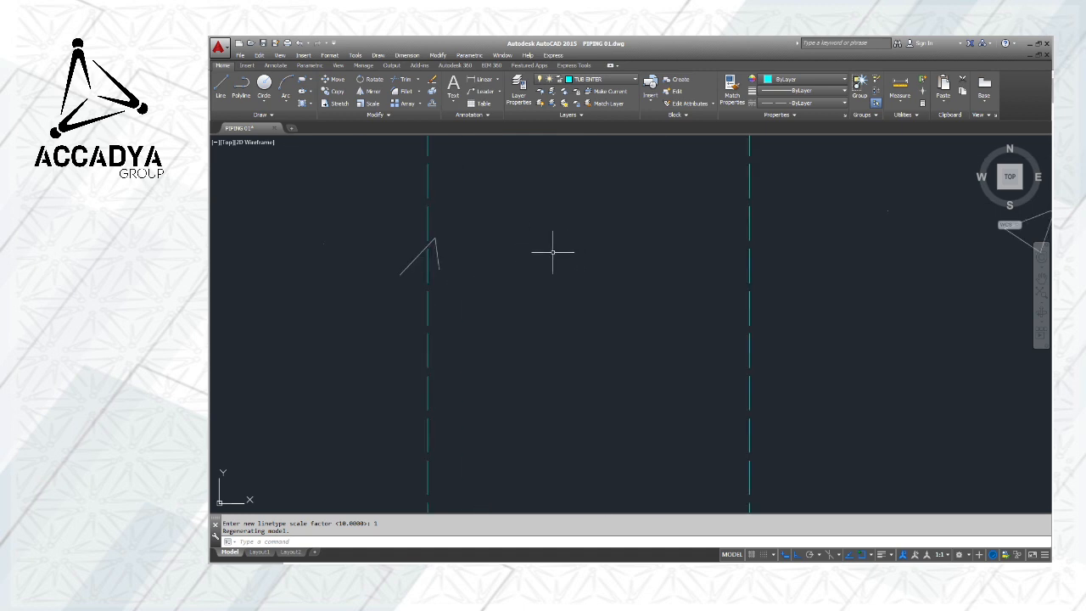
scroll(509, 242, down, 8)
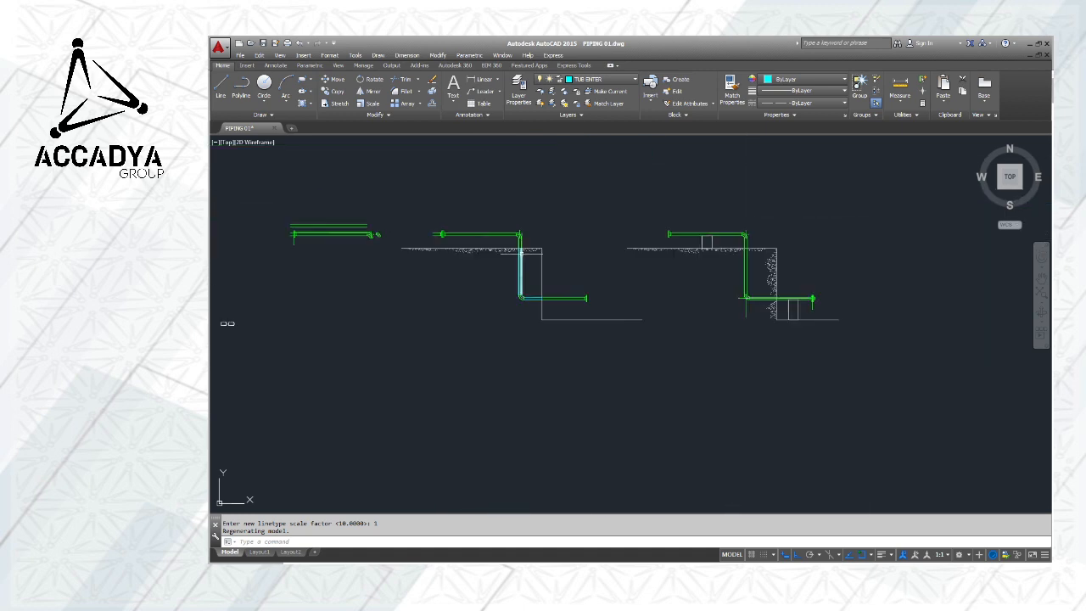
Set the drawing's linetype scale (LTSCALE) to 5 and check the dashes on the buried pipe lines.
click(357, 539)
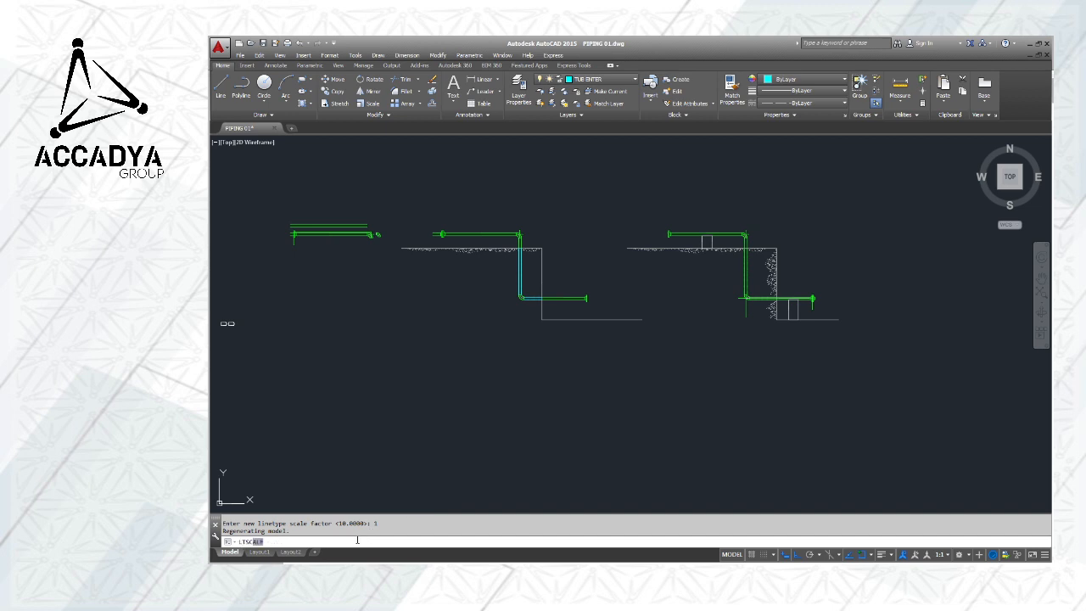
key(Return)
text(5)
key(Return)
scroll(518, 275, up, 6)
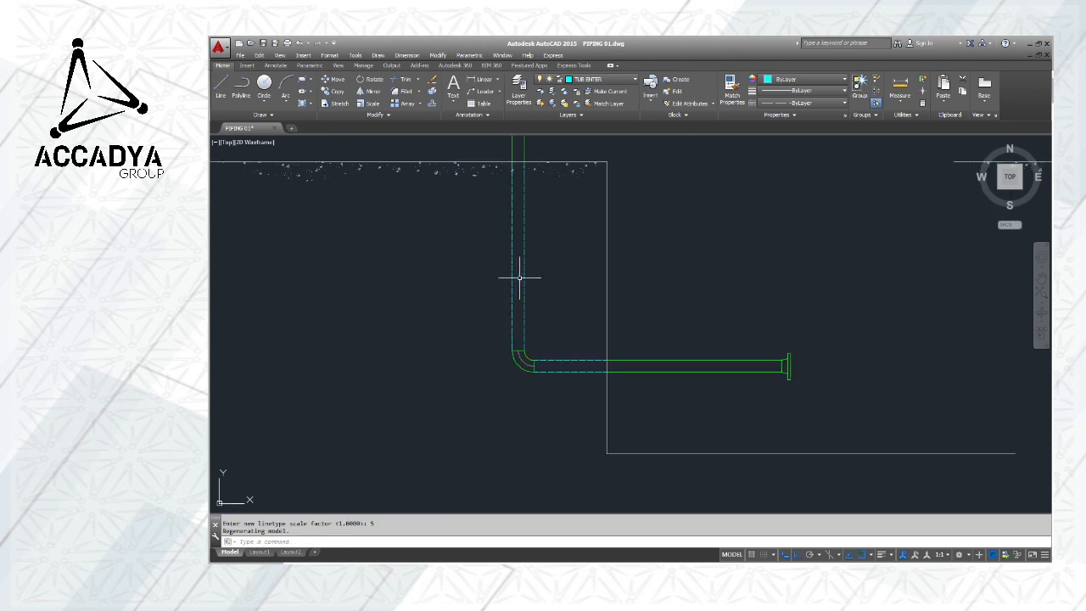
scroll(507, 289, up, 2)
scroll(480, 254, down, 4)
middle_drag(477, 249, 436, 291)
scroll(434, 292, up, 4)
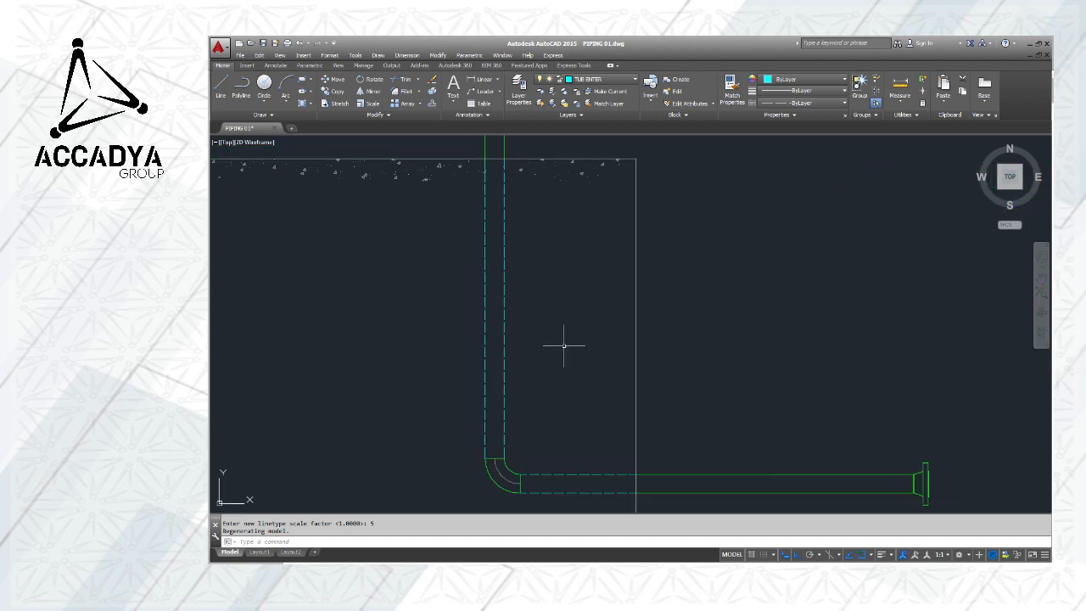
scroll(532, 326, down, 2)
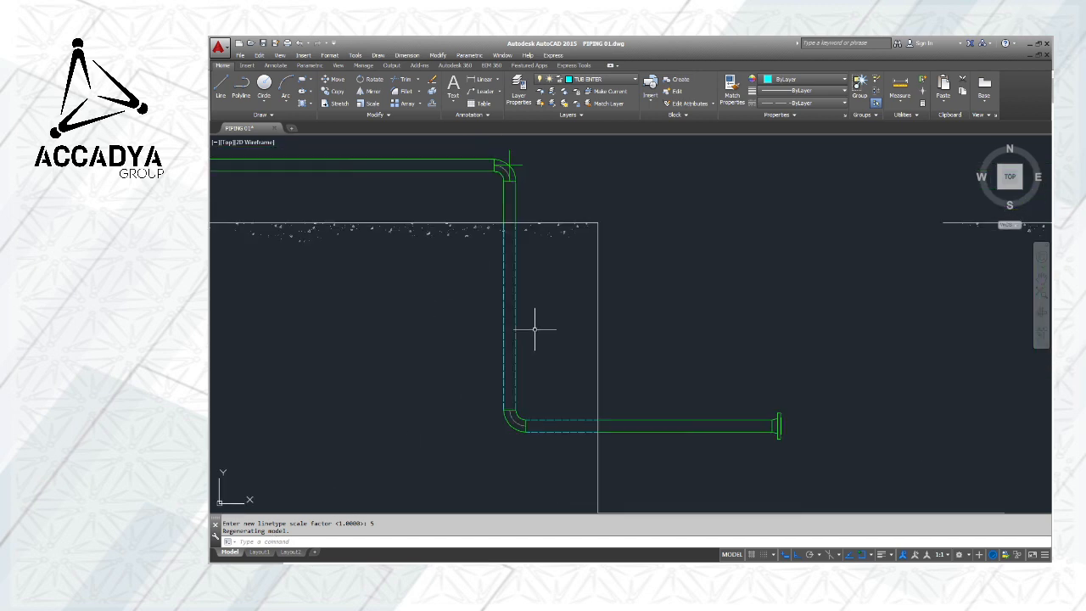
Set the drawing's linetype scale (LTSCALE) to 10 and check the dashes along the buried vertical and horizontal pipe.
click(264, 540)
text(LTSCALE)
key(Return)
key(Return)
scroll(383, 372, down, 5)
scroll(382, 371, up, 5)
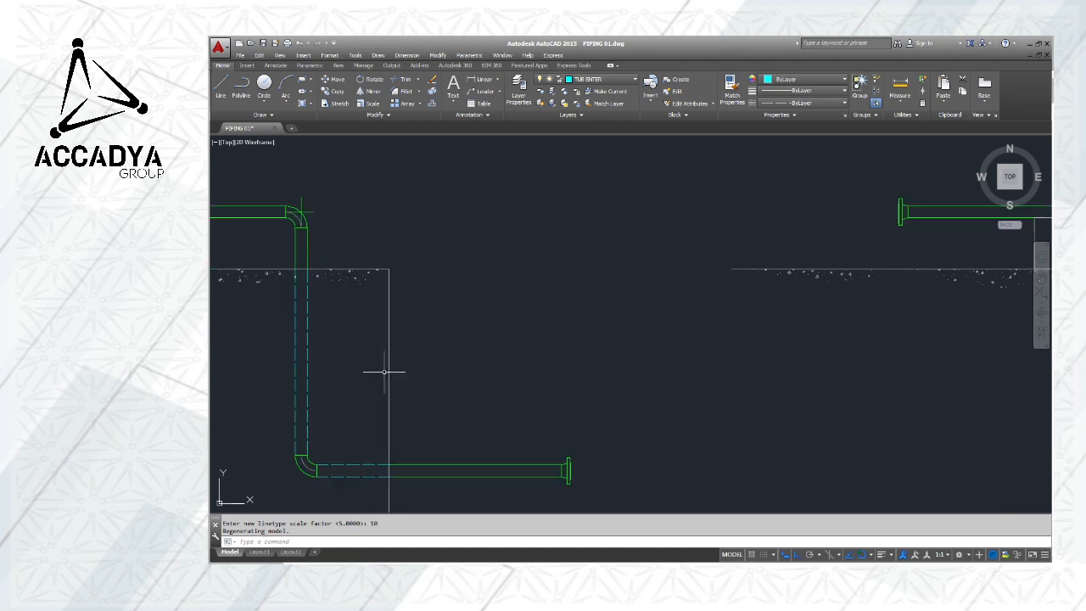
middle_drag(412, 374, 613, 279)
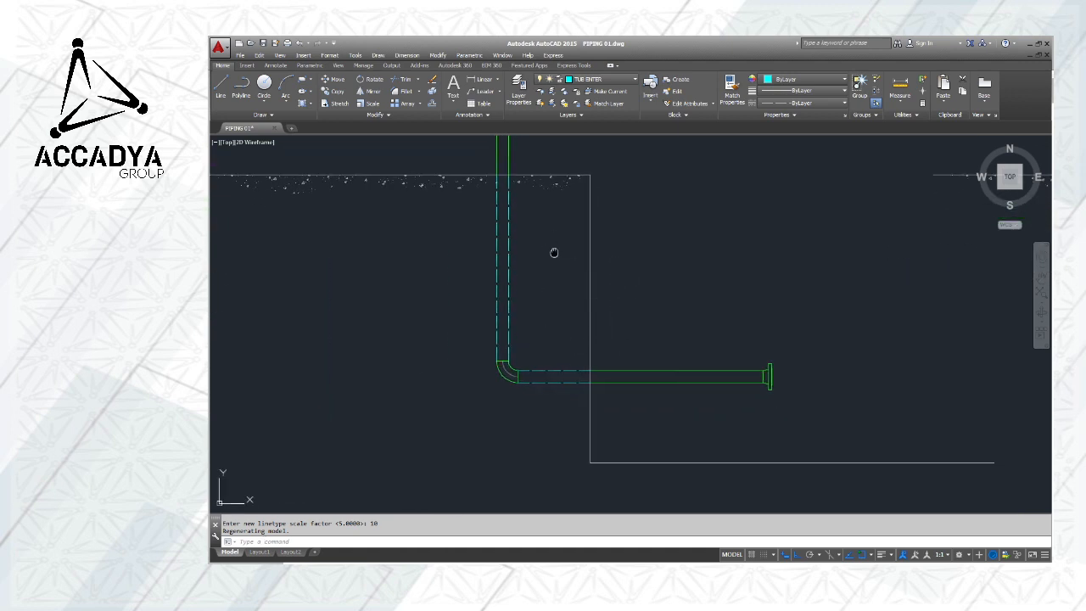
middle_drag(554, 252, 551, 324)
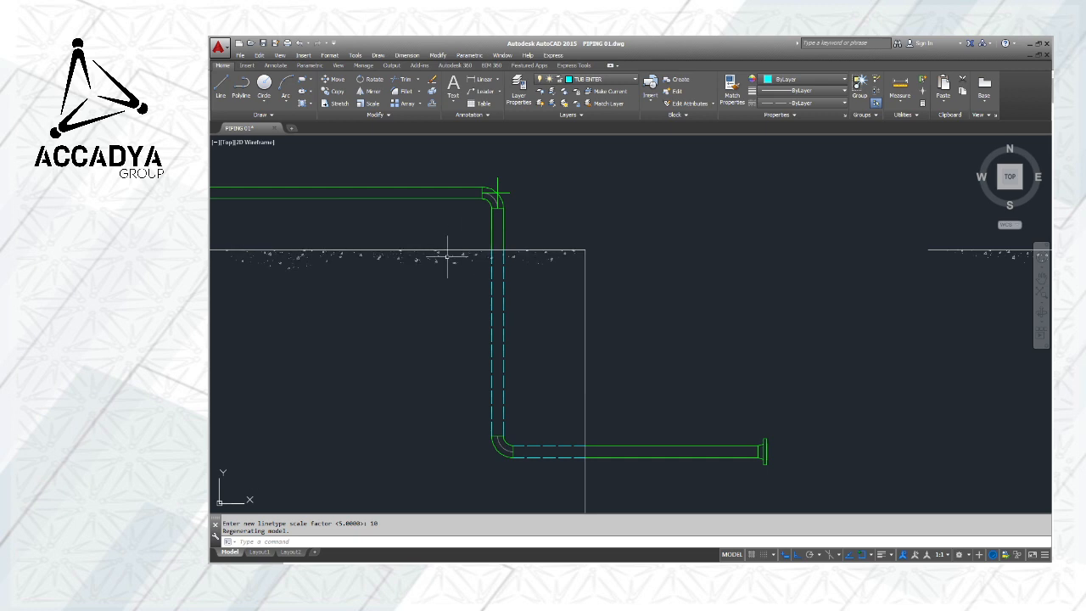
scroll(585, 368, down, 2)
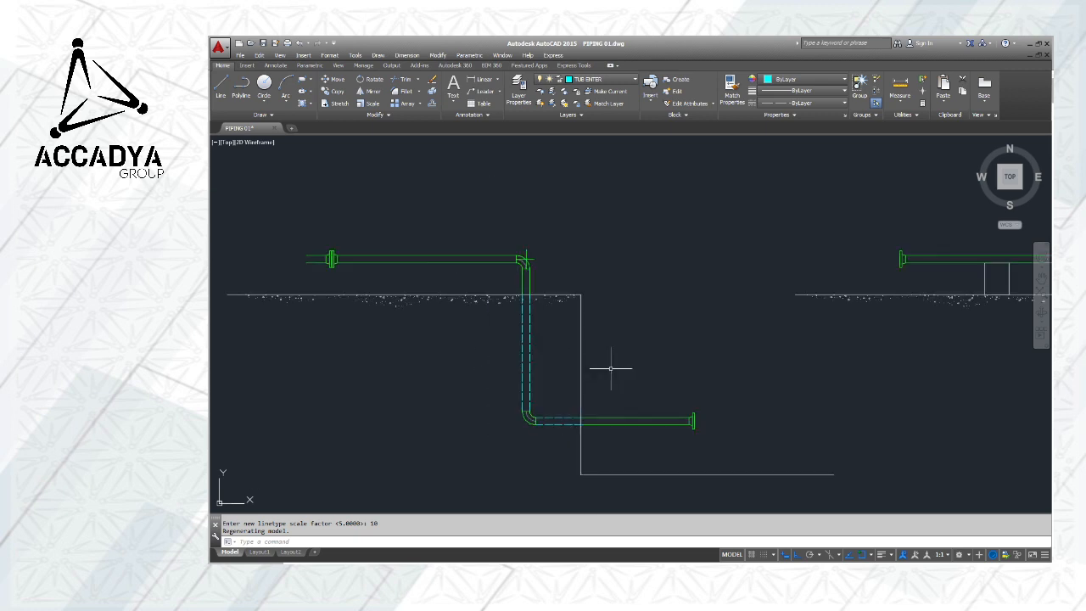
Compare the dashed buried section of the pipe run with the finished reference pipe run beside it.
middle_drag(610, 391, 547, 361)
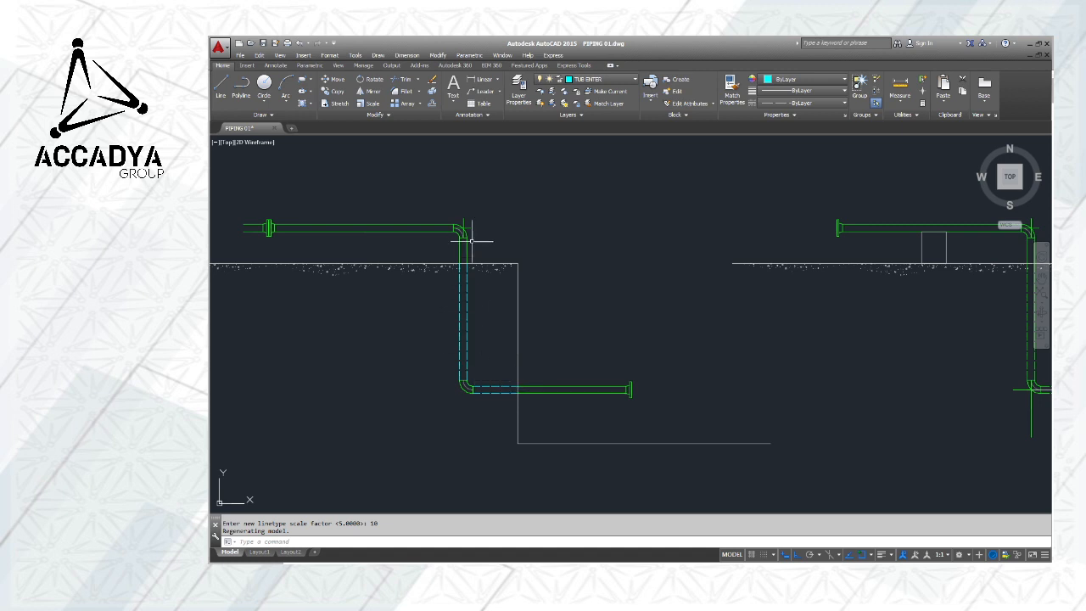
scroll(467, 240, up, 2)
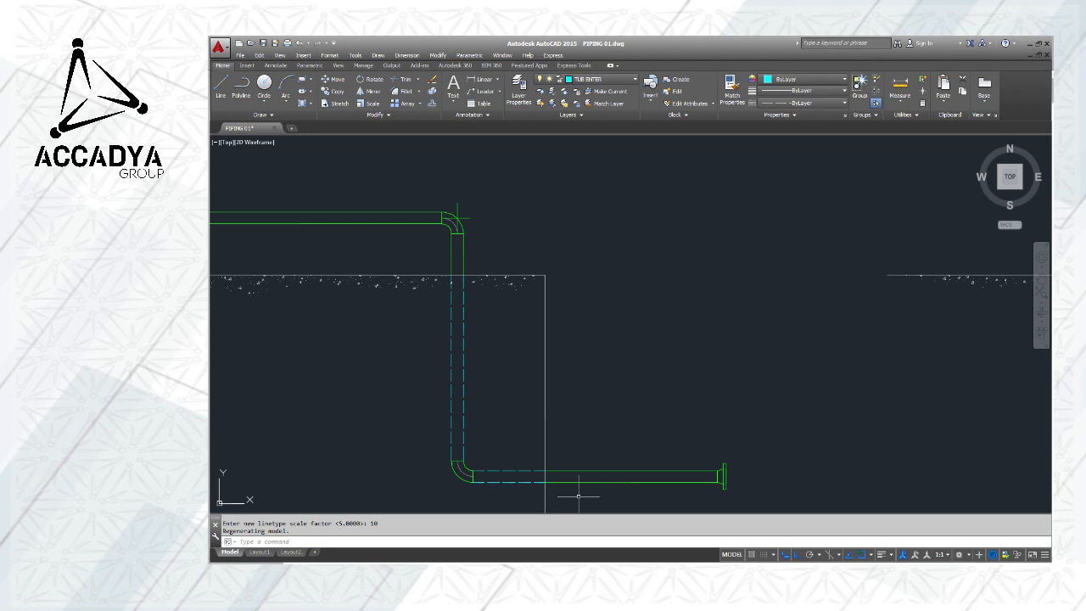
scroll(585, 416, down, 4)
middle_drag(591, 407, 518, 330)
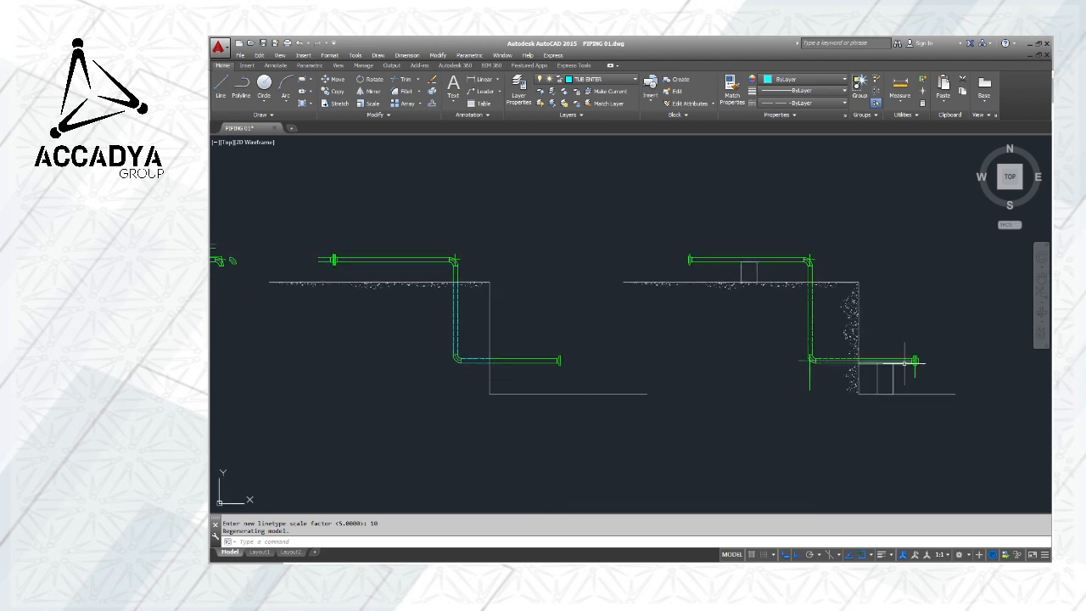
scroll(890, 369, up, 7)
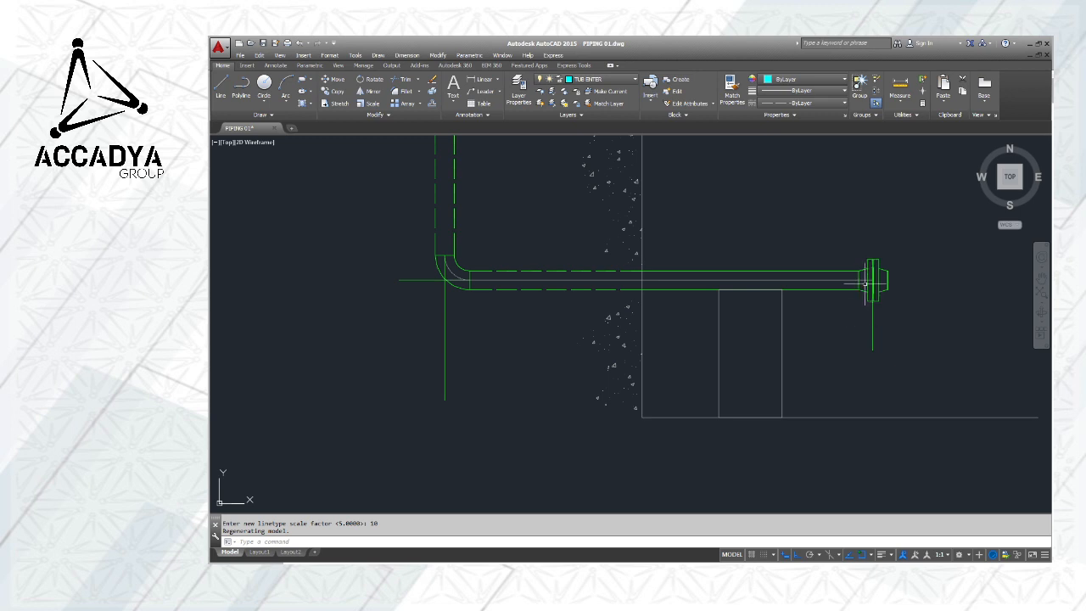
scroll(869, 317, down, 3)
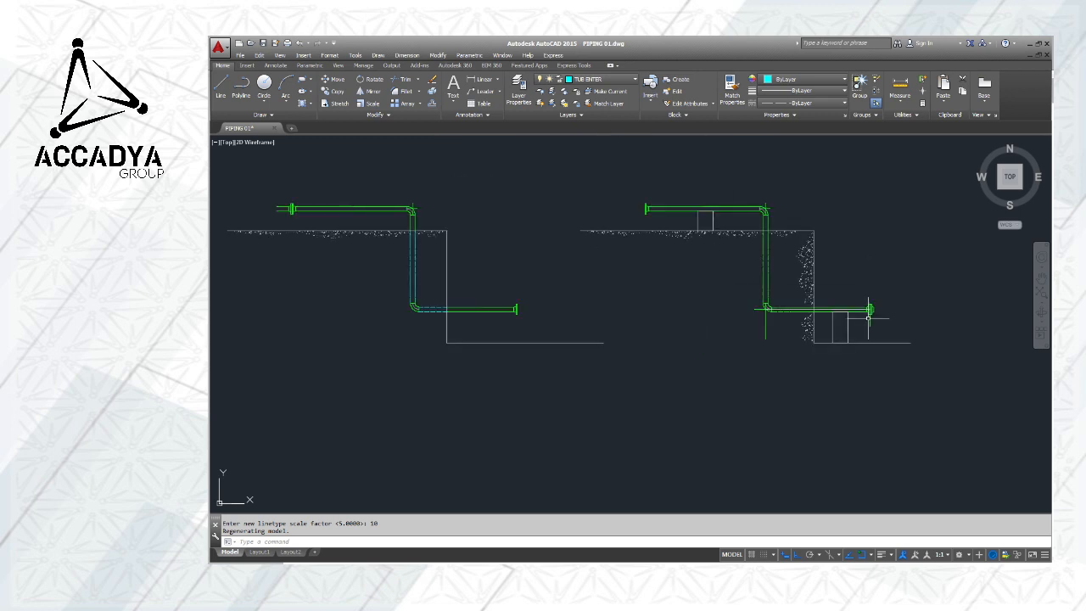
middle_drag(510, 341, 593, 357)
scroll(528, 337, up, 3)
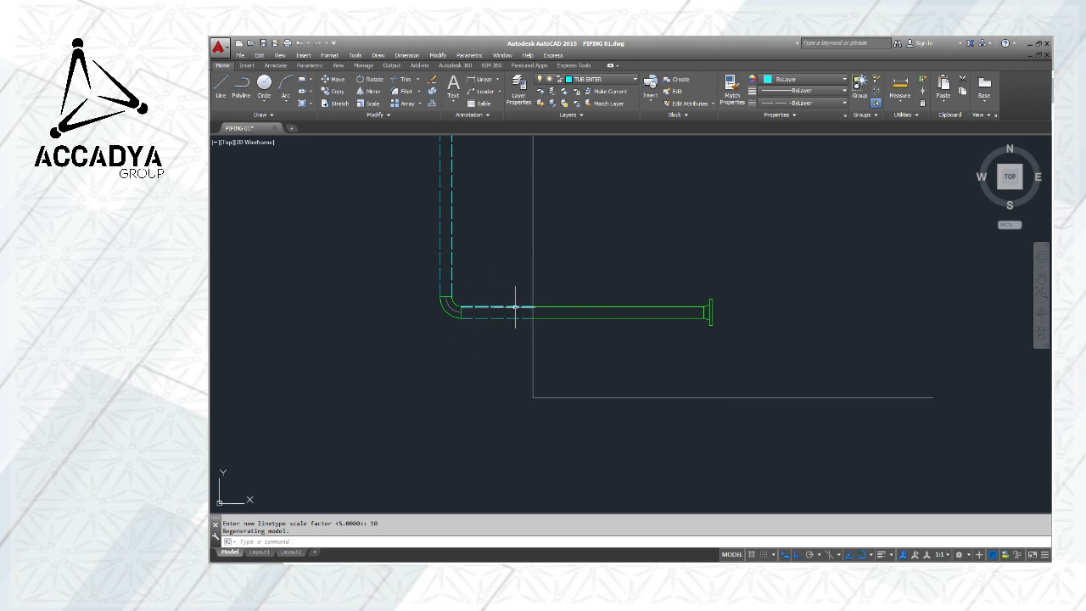
scroll(517, 308, down, 3)
mouse_move(533, 283)
middle_down()
mouse_move(557, 298)
mouse_move(556, 319)
middle_up()
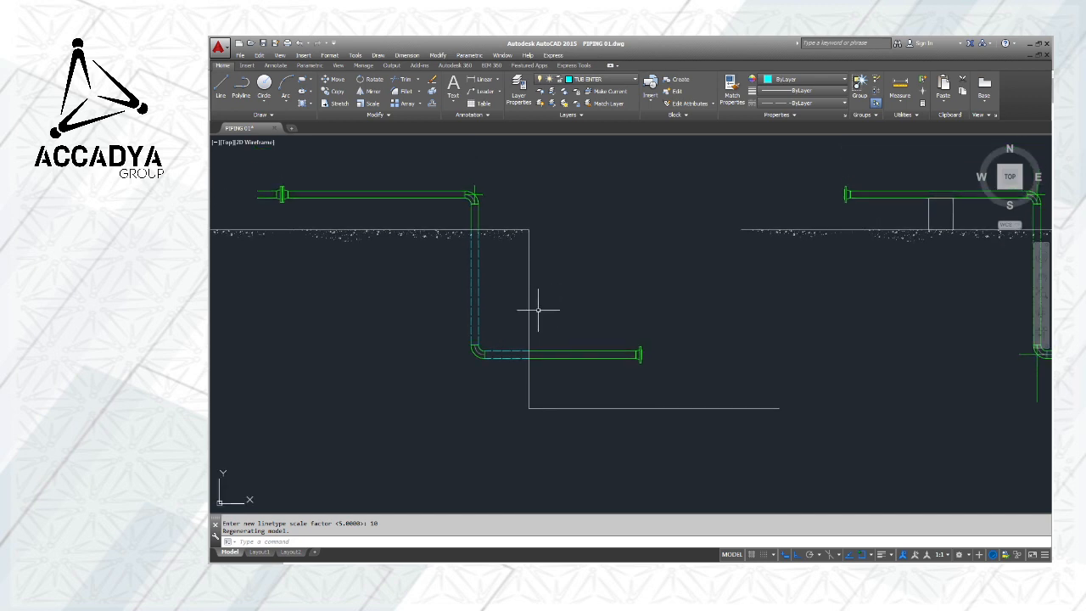
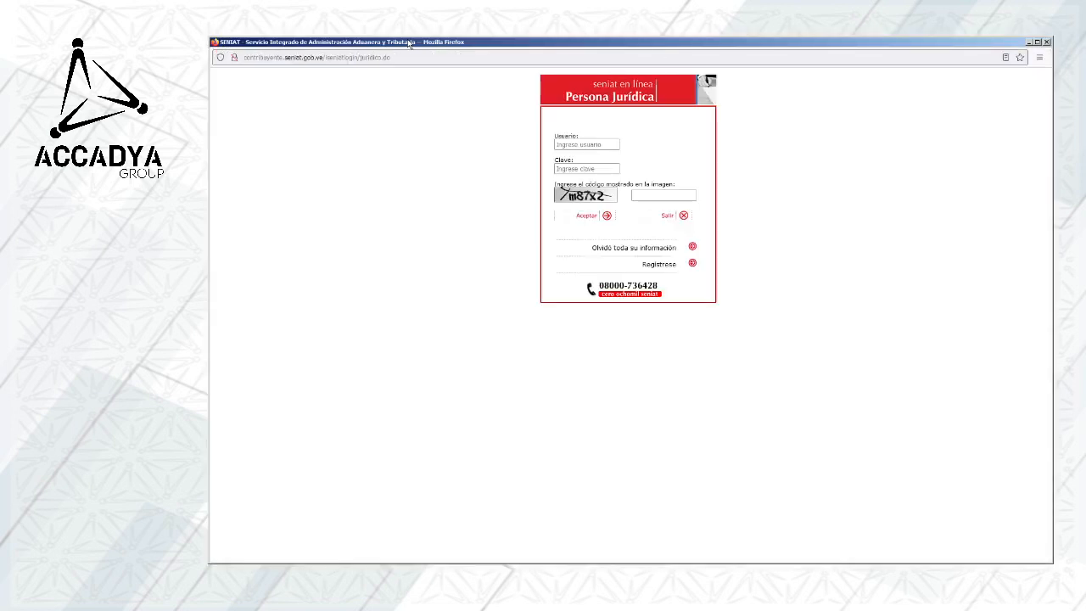
In Firefox, close the SENIAT login window, search Google for "cinta poliken" and show the image results.
click(1047, 42)
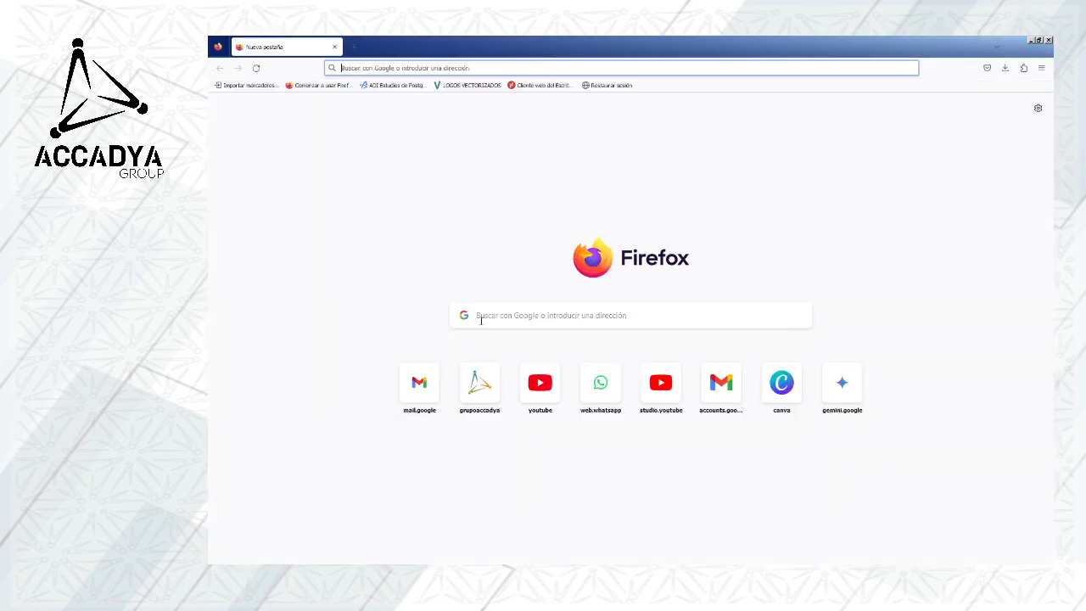
click(480, 319)
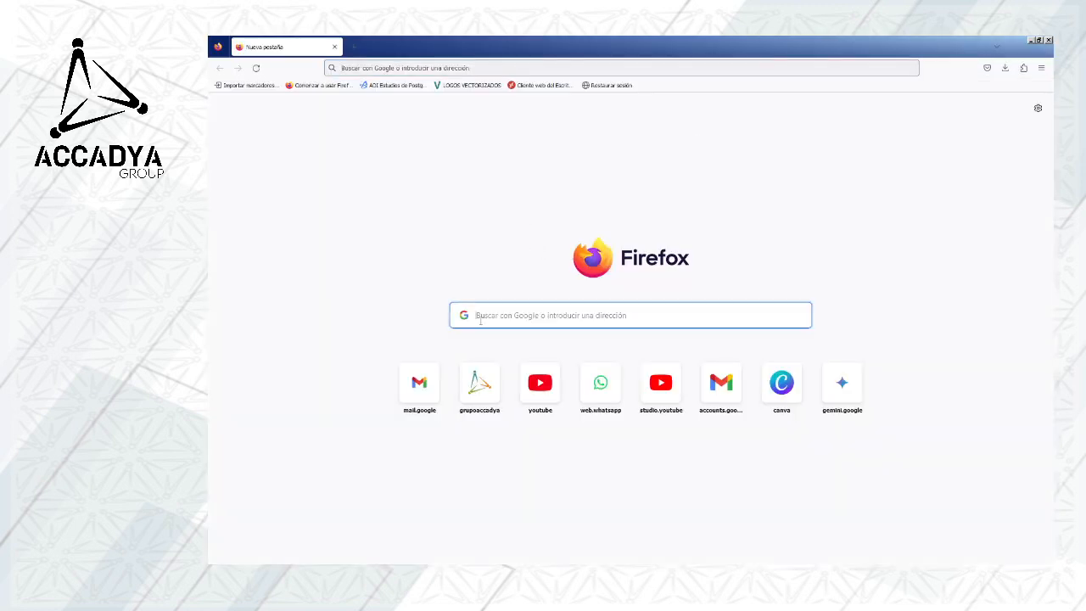
text(cinta poliken)
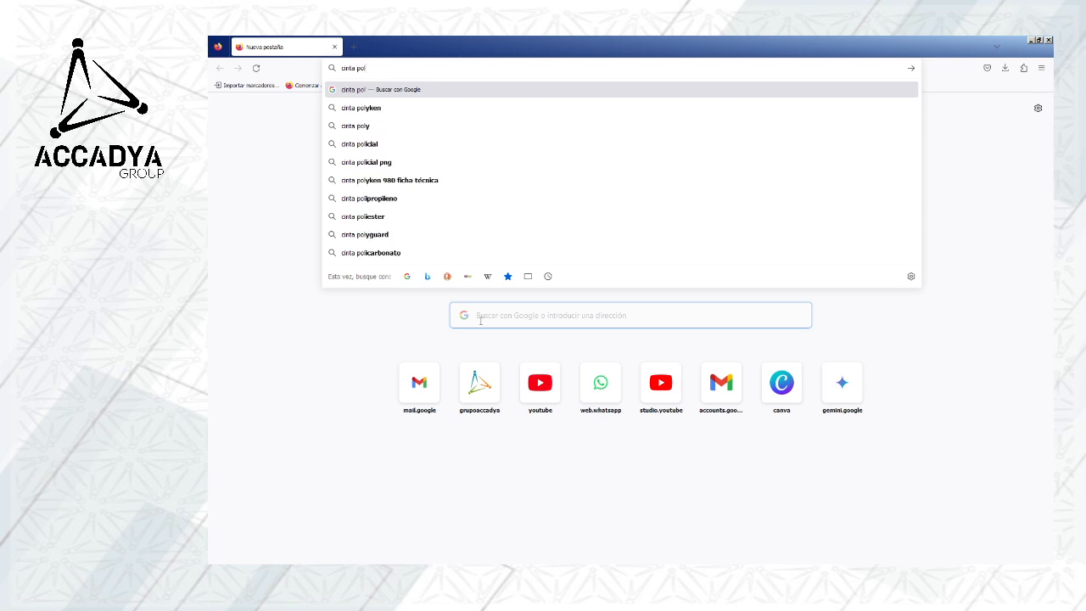
key(Return)
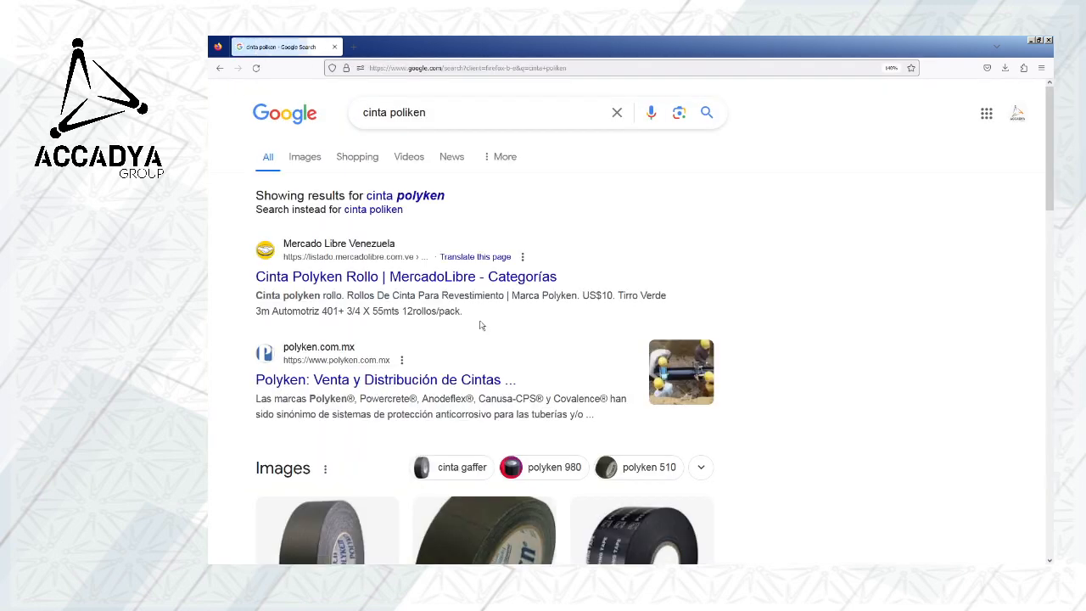
scroll(393, 218, down, 1)
scroll(373, 174, up, 1)
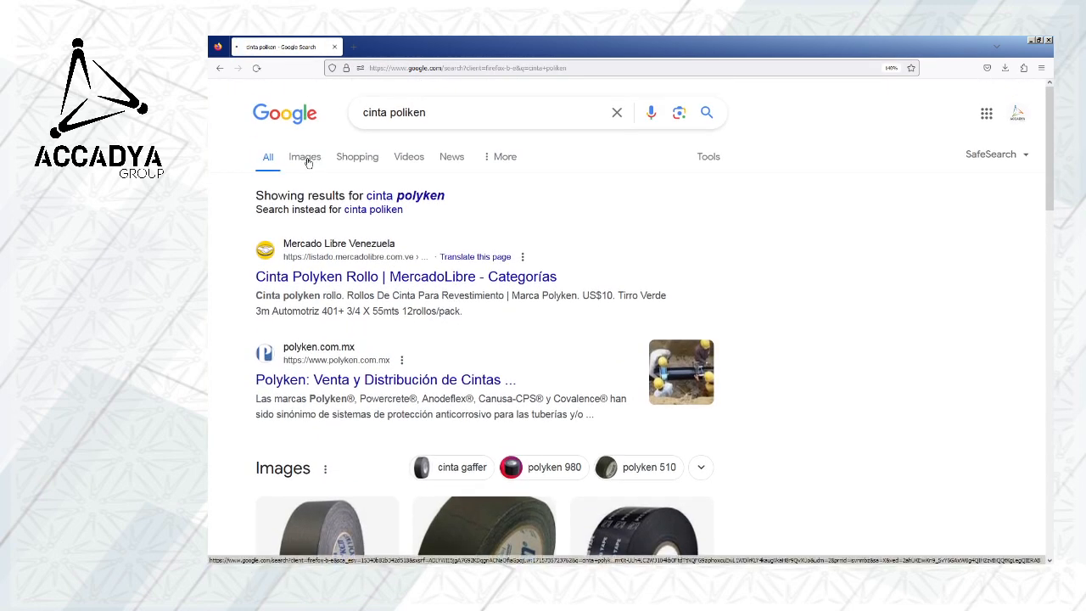
click(308, 158)
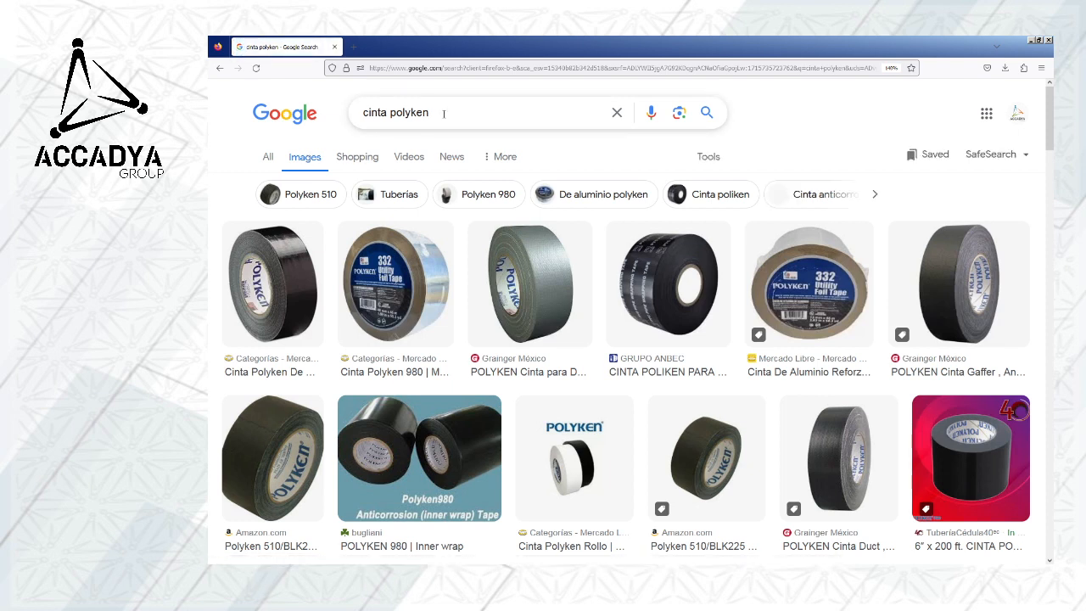
Replace the image search with "wraping popong", correct the term to "wraping piping" and run it again.
drag(429, 113, 365, 113)
text(wraping)
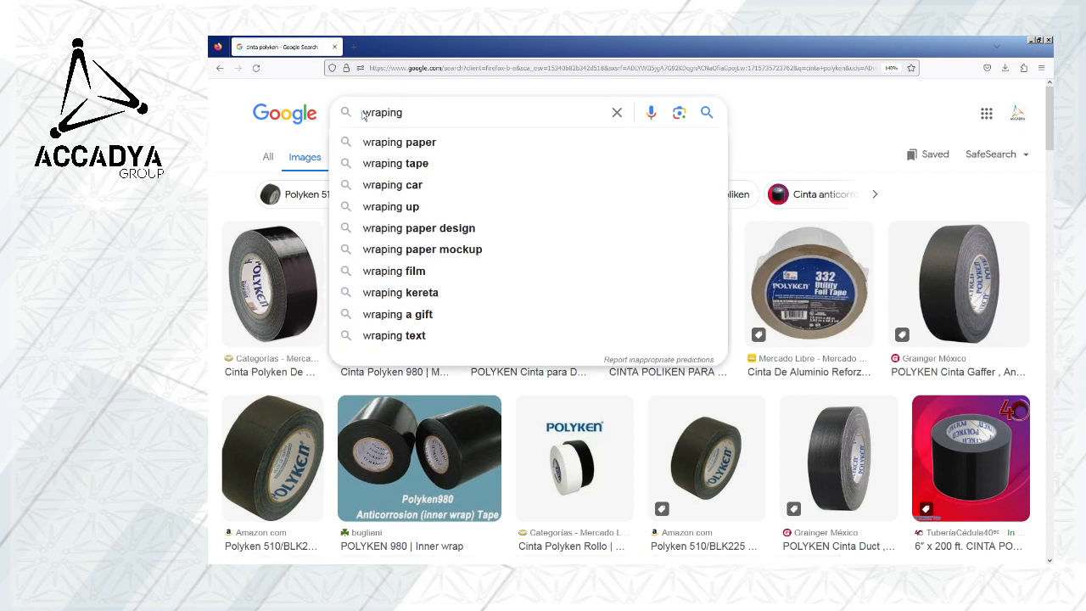
text( popon)
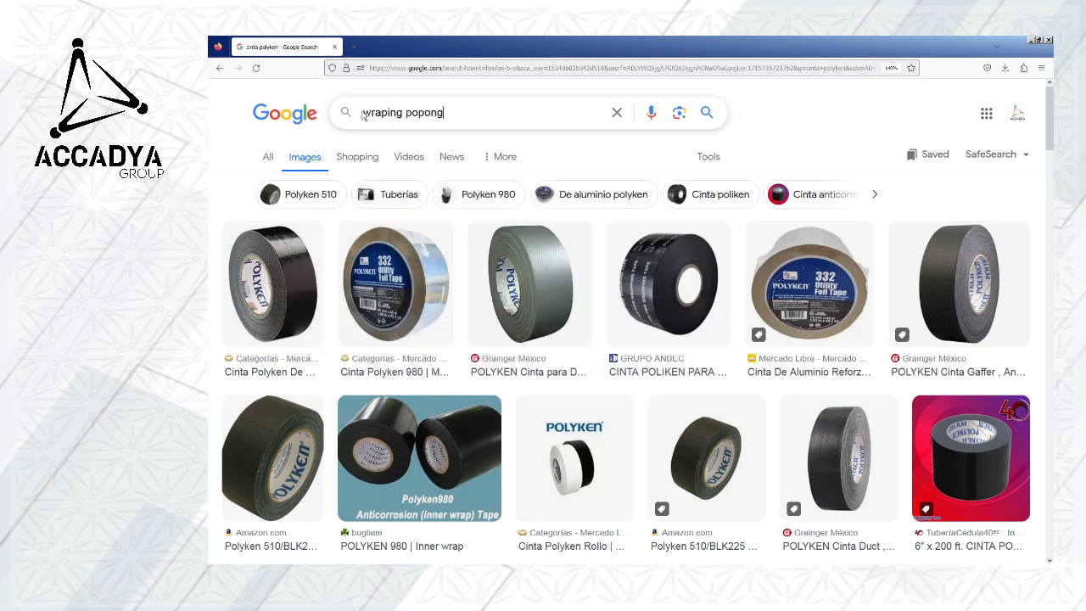
text(g)
key(Return)
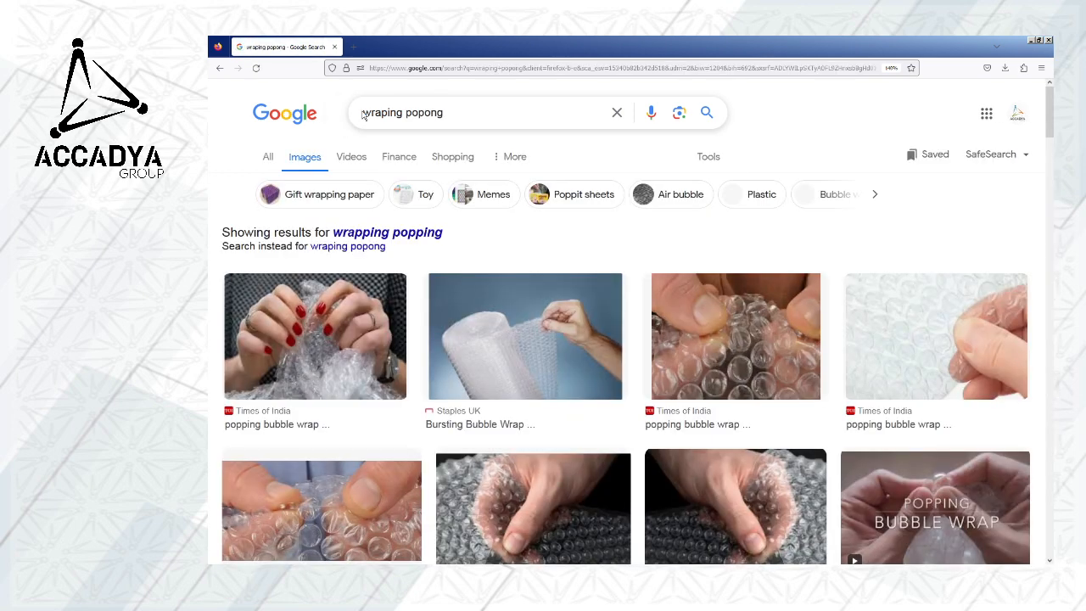
click(416, 112)
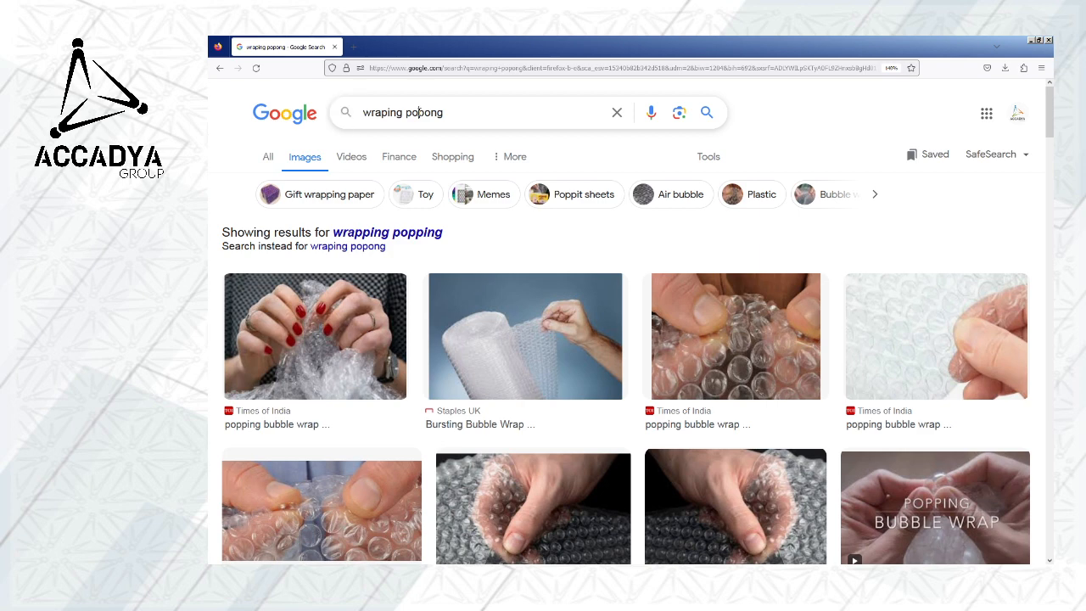
key(BackSpace)
text(i)
click(421, 112)
key(Delete)
text(i)
key(Return)
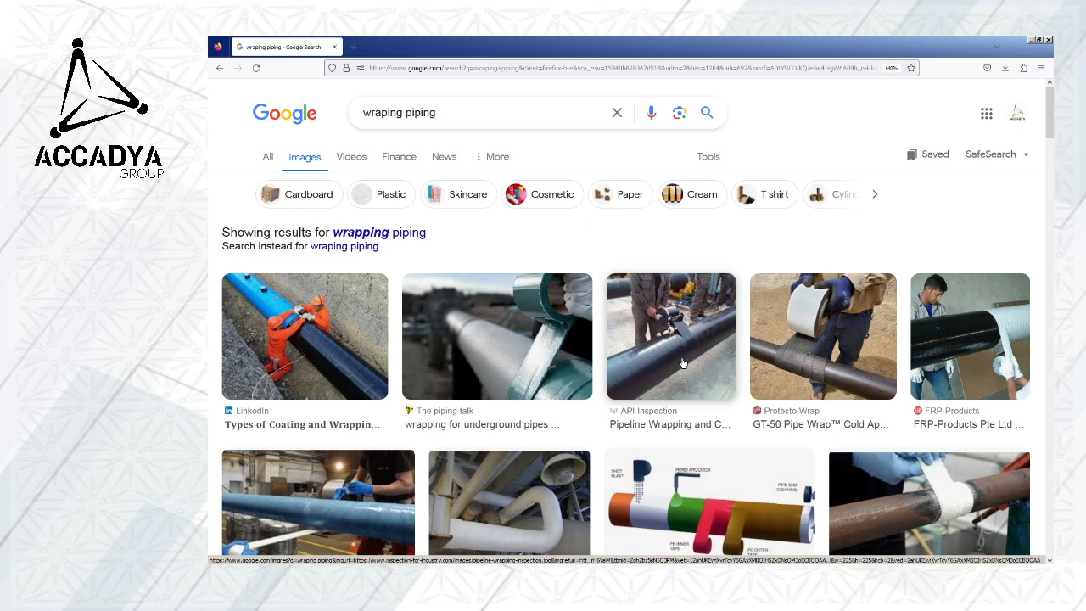
Examine the images of wrapping tape and coating on underground pipes, and switch back to the pipe drawing in AutoCAD.
scroll(505, 364, down, 3)
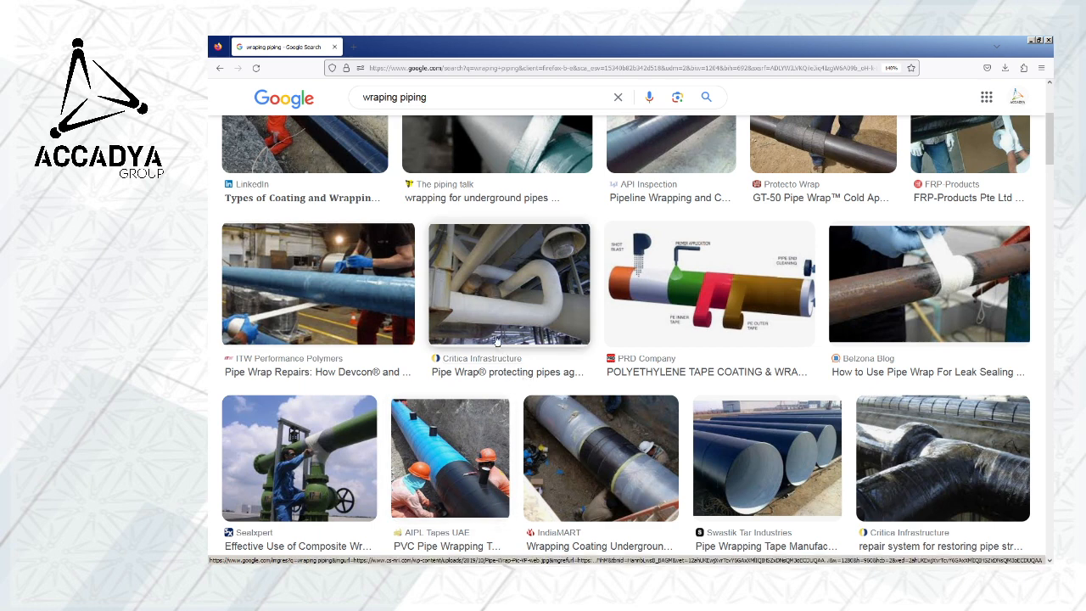
scroll(465, 342, up, 1)
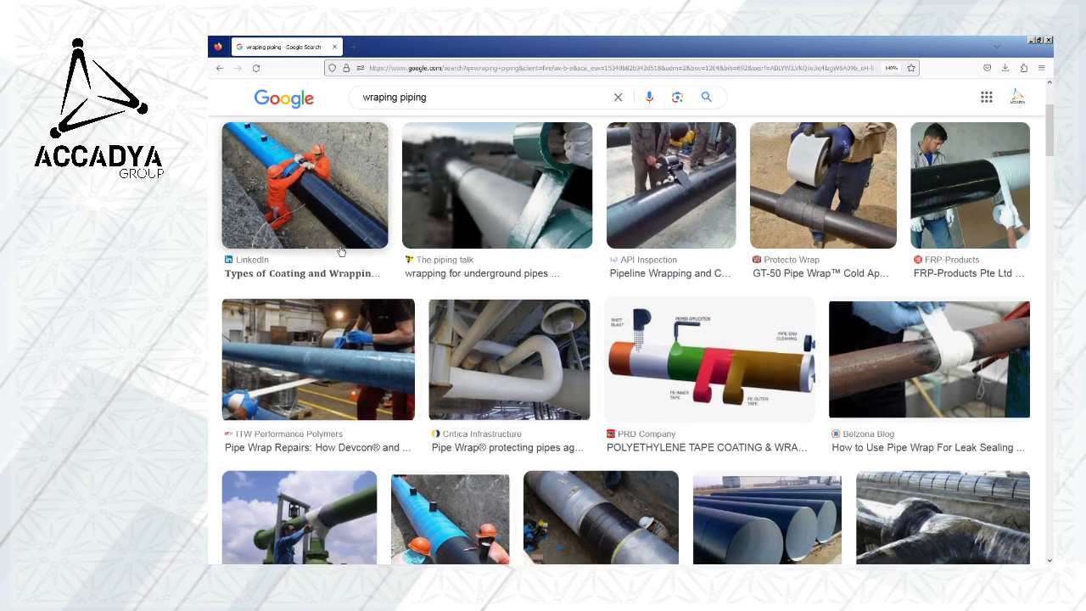
scroll(340, 252, up, 1)
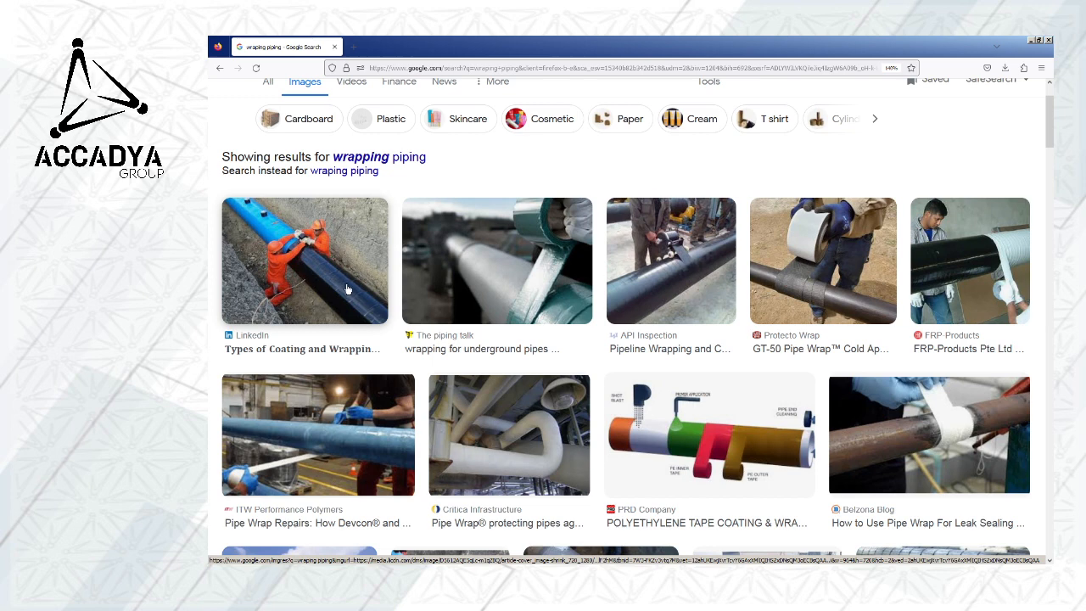
scroll(347, 289, down, 5)
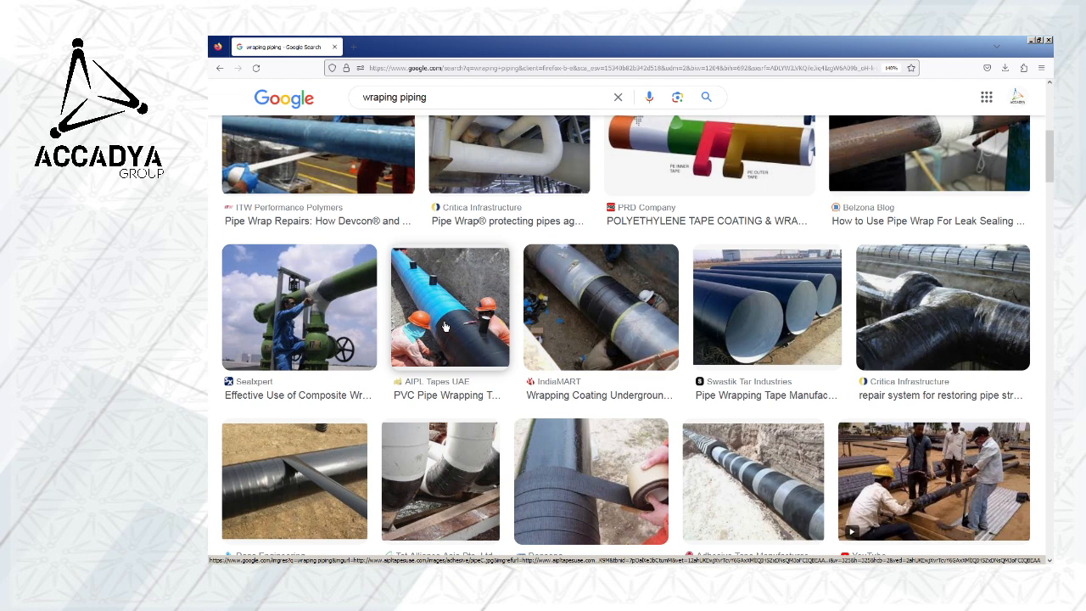
scroll(444, 326, up, 2)
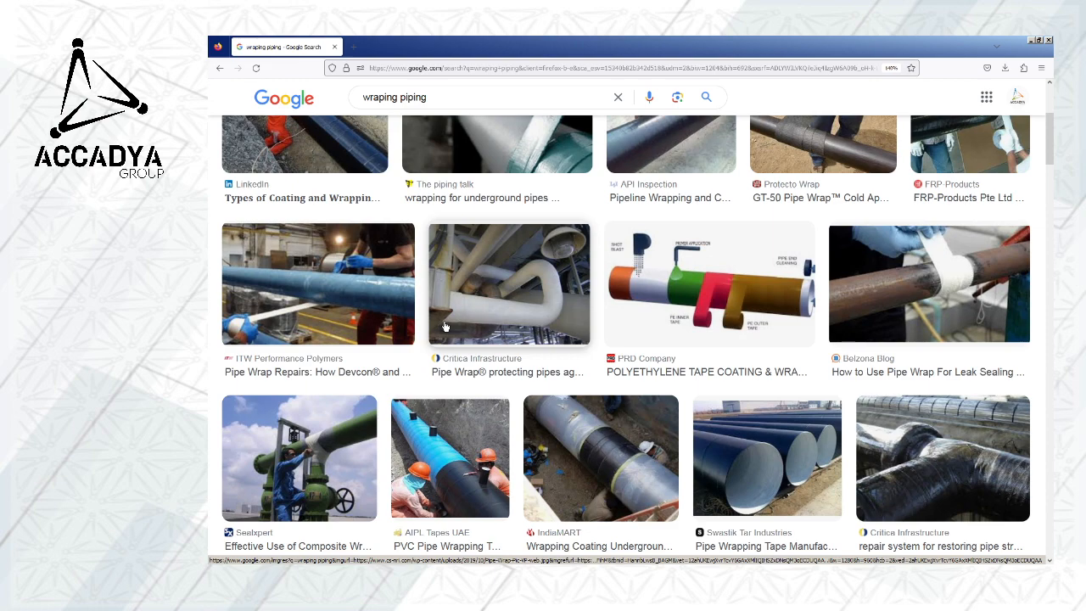
scroll(434, 321, down, 2)
scroll(434, 321, down, 4)
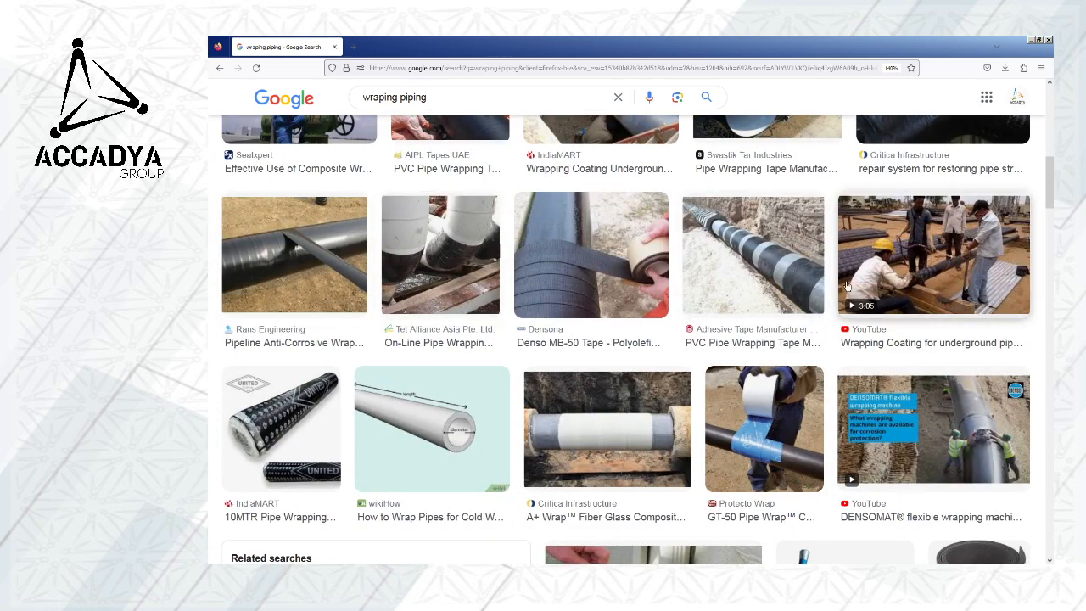
scroll(794, 273, down, 5)
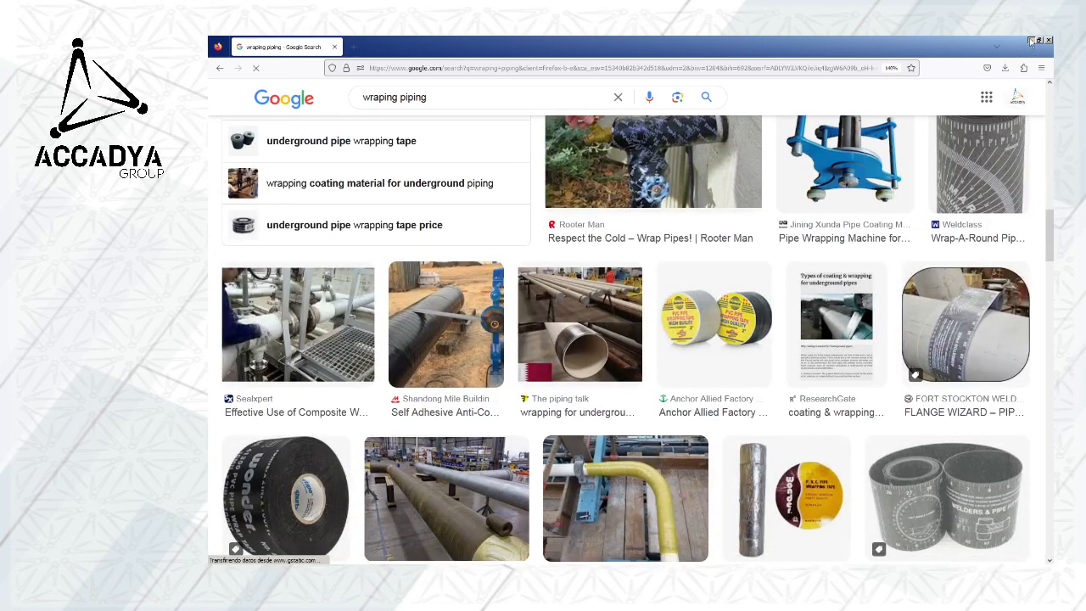
click(1030, 40)
scroll(457, 237, up, 5)
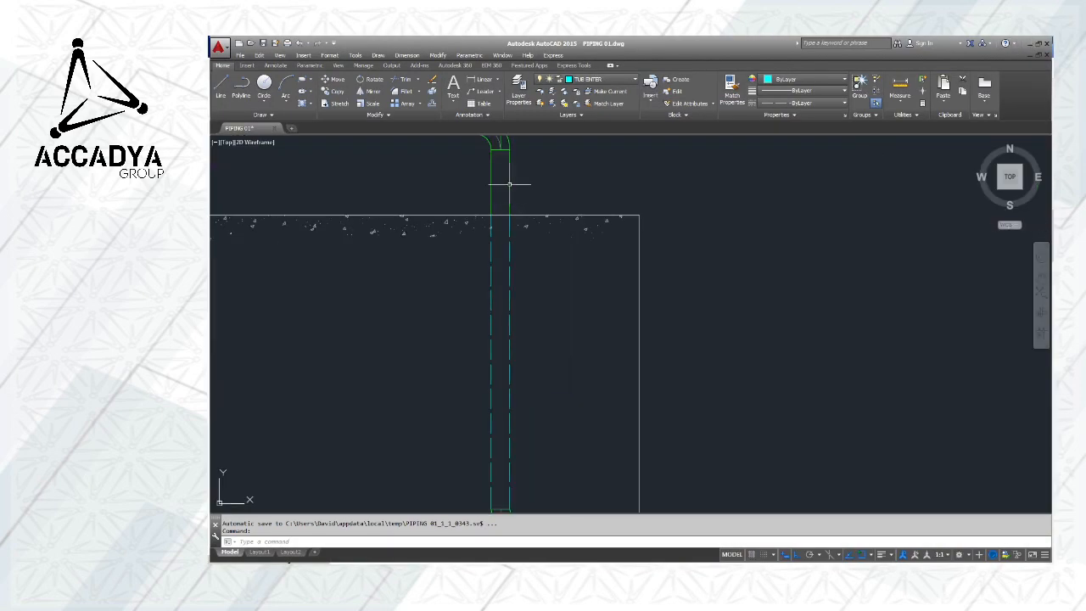
scroll(487, 217, down, 4)
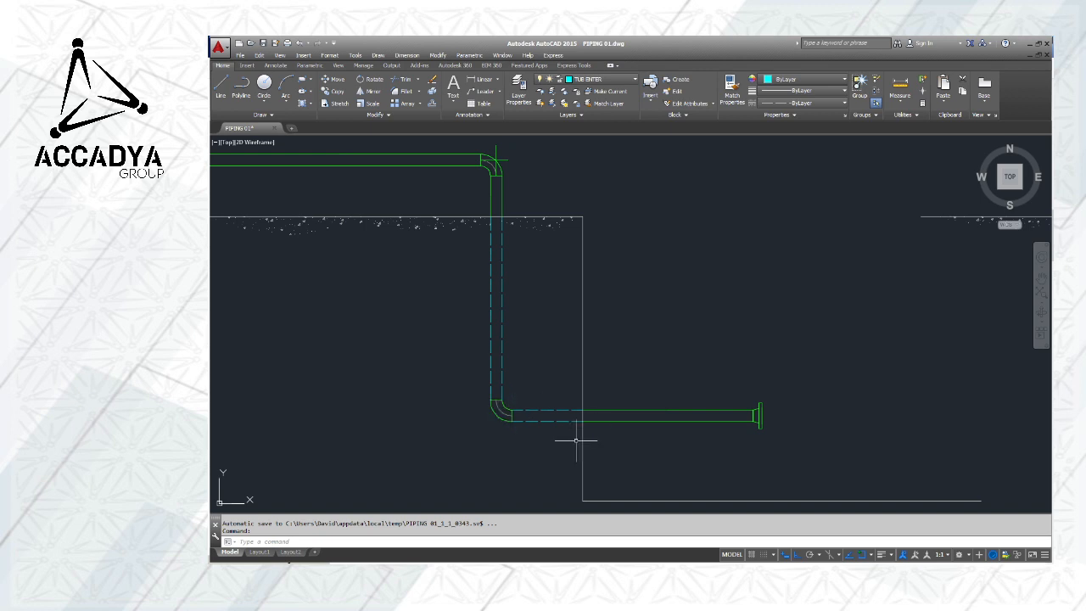
scroll(530, 422, up, 8)
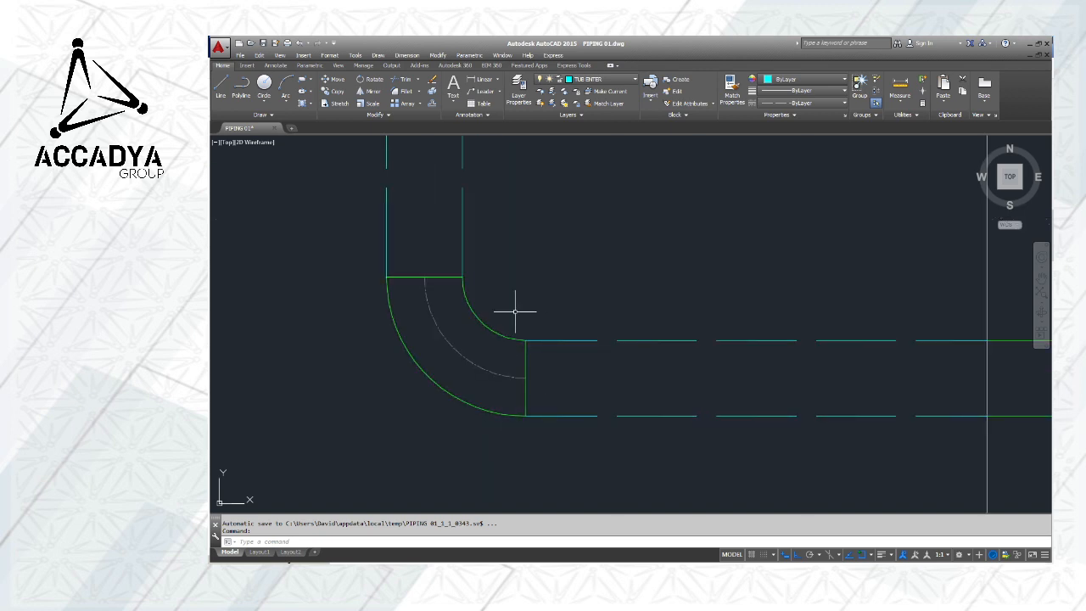
scroll(599, 347, down, 10)
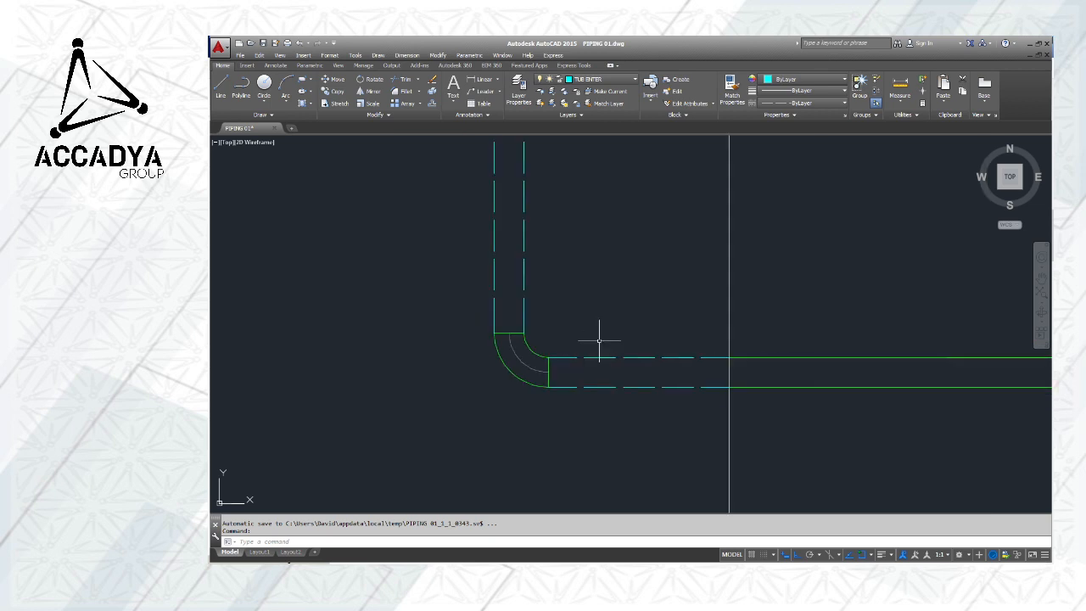
middle_drag(696, 319, 617, 331)
Copy the rectangular support under the reference run's lower pipe to beneath the lower pipe of the cyan-dashed run.
middle_drag(732, 357, 569, 310)
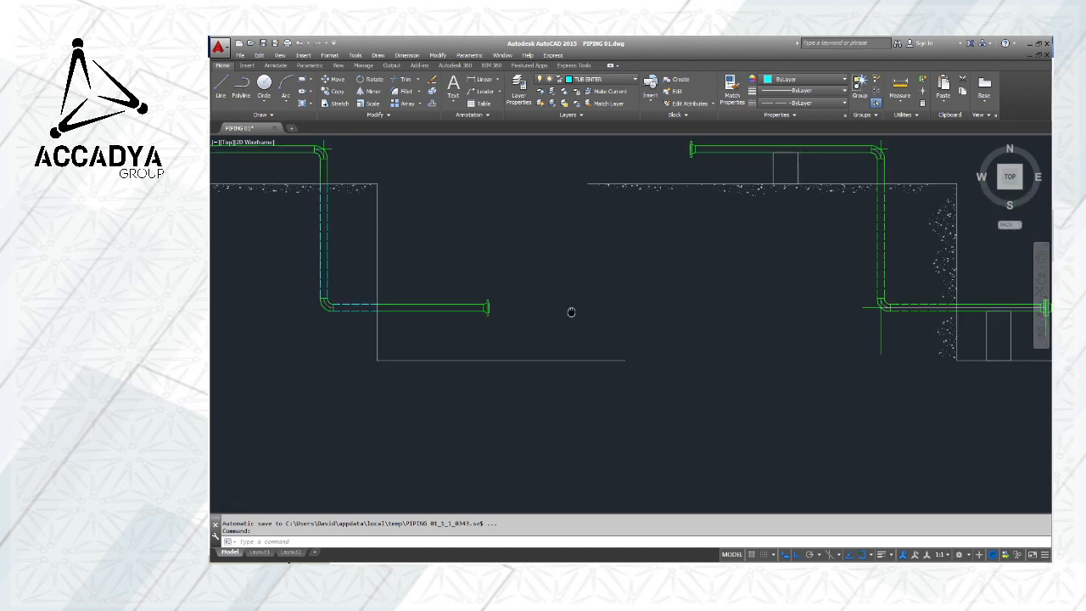
middle_drag(667, 311, 528, 296)
scroll(866, 296, up, 6)
click(882, 293)
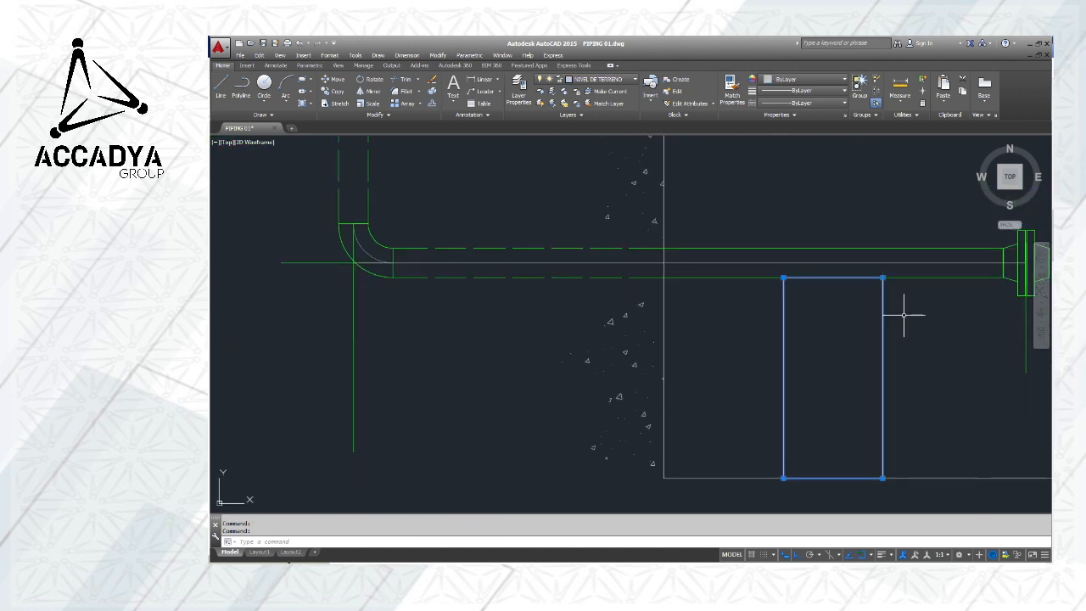
click(337, 92)
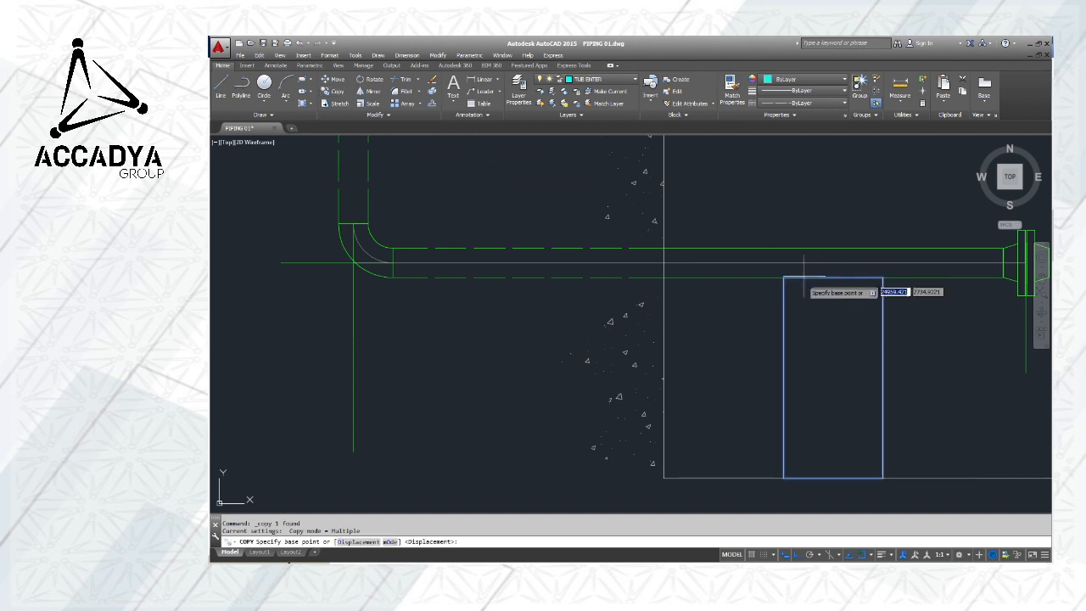
scroll(832, 274, down, 4)
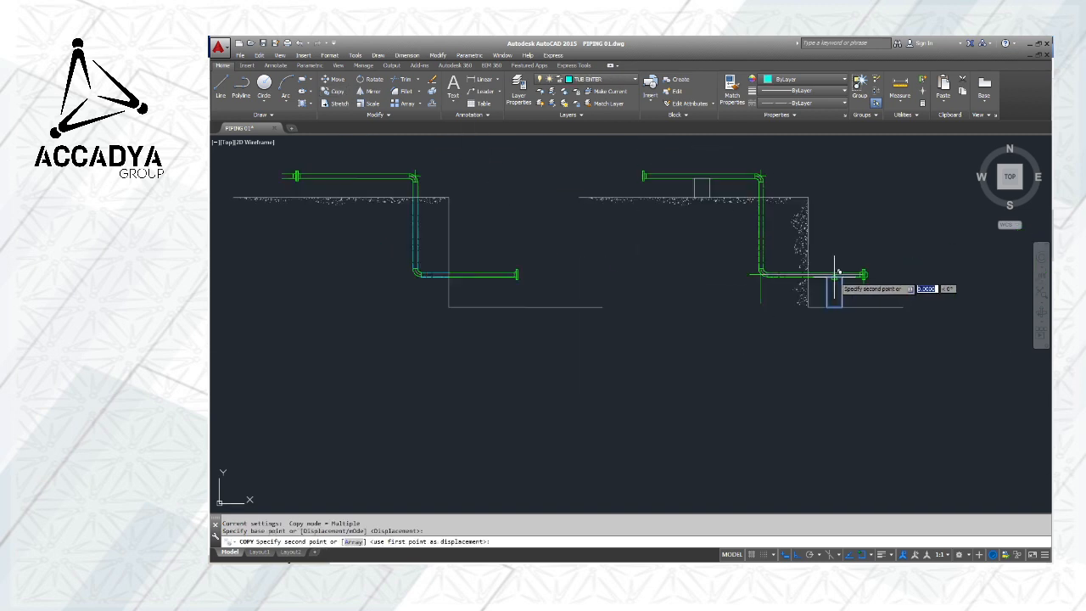
scroll(482, 274, up, 4)
click(469, 251)
scroll(530, 242, down, 2)
key(Escape)
Copy the reference run's upper rectangular support from its top midpoint to beneath the upper pipe of the cyan-dashed run.
scroll(534, 240, down, 5)
scroll(632, 307, up, 8)
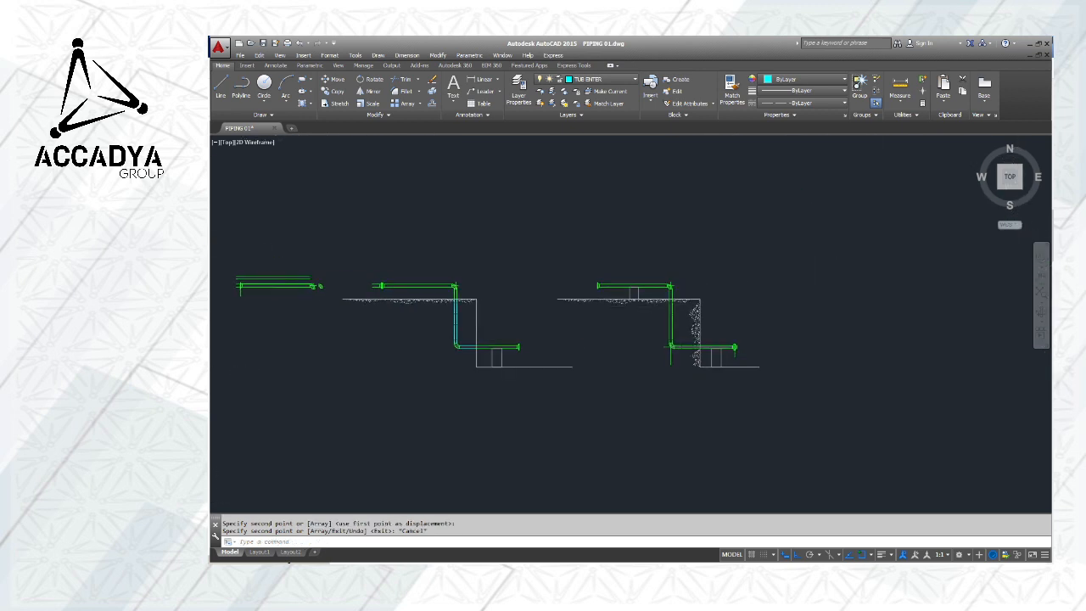
click(603, 298)
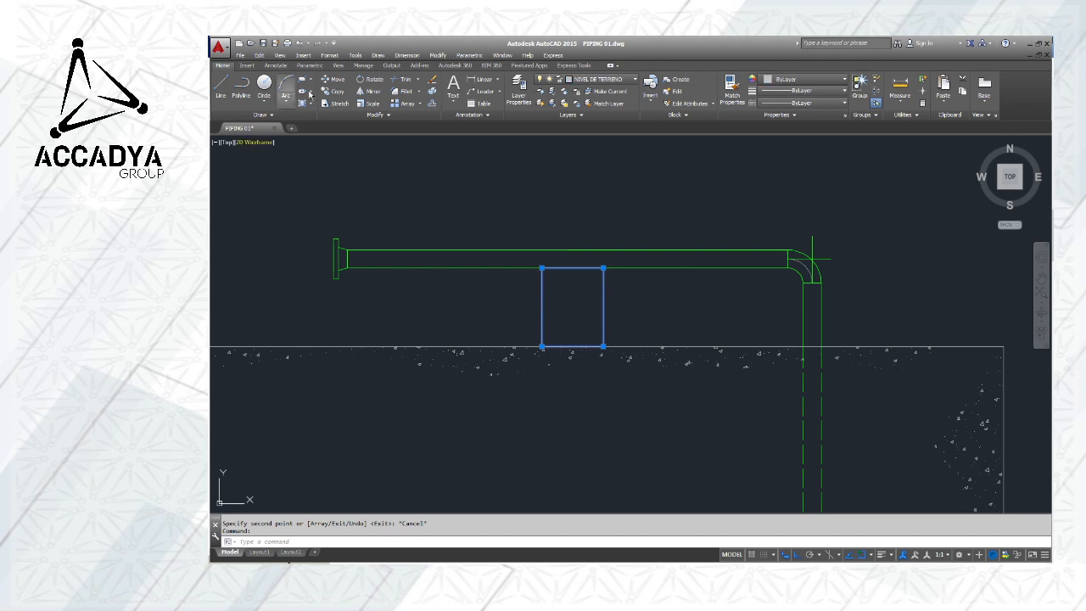
click(346, 92)
click(573, 268)
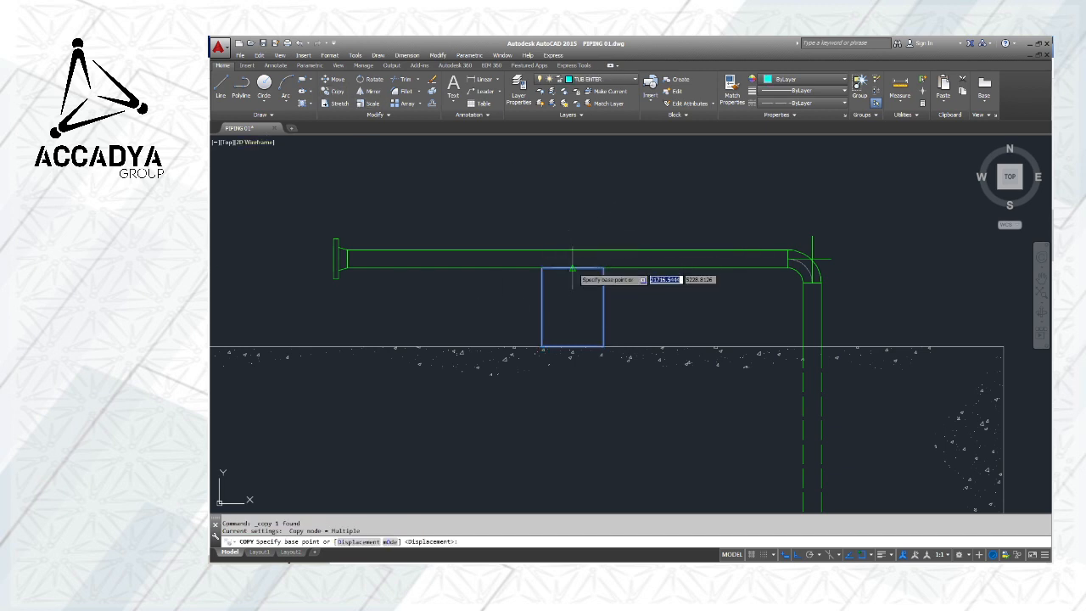
scroll(573, 264, down, 5)
scroll(497, 266, up, 5)
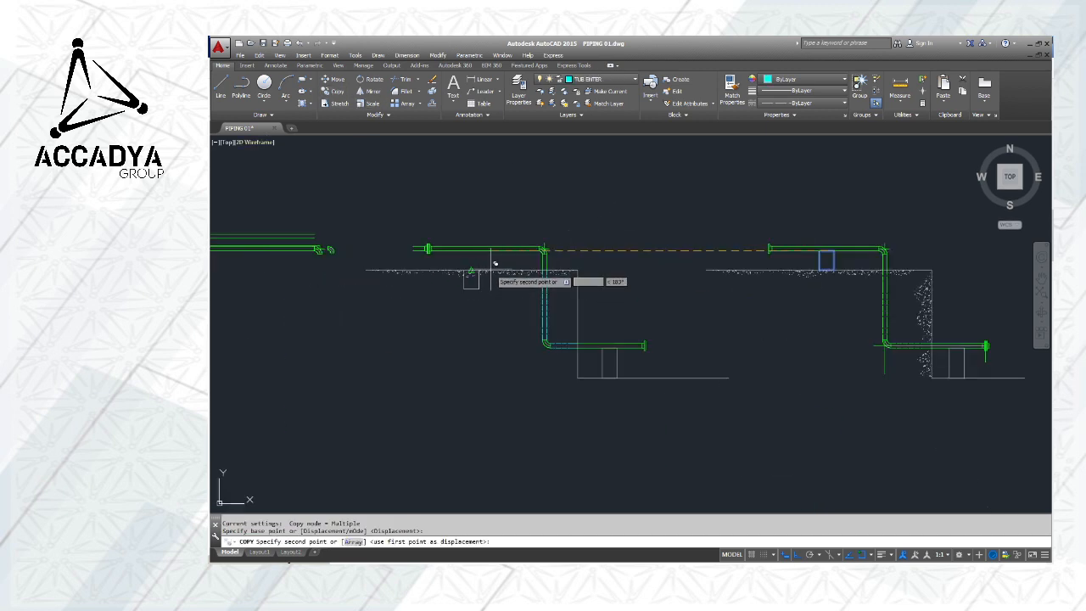
click(465, 199)
key(Escape)
scroll(654, 285, down, 5)
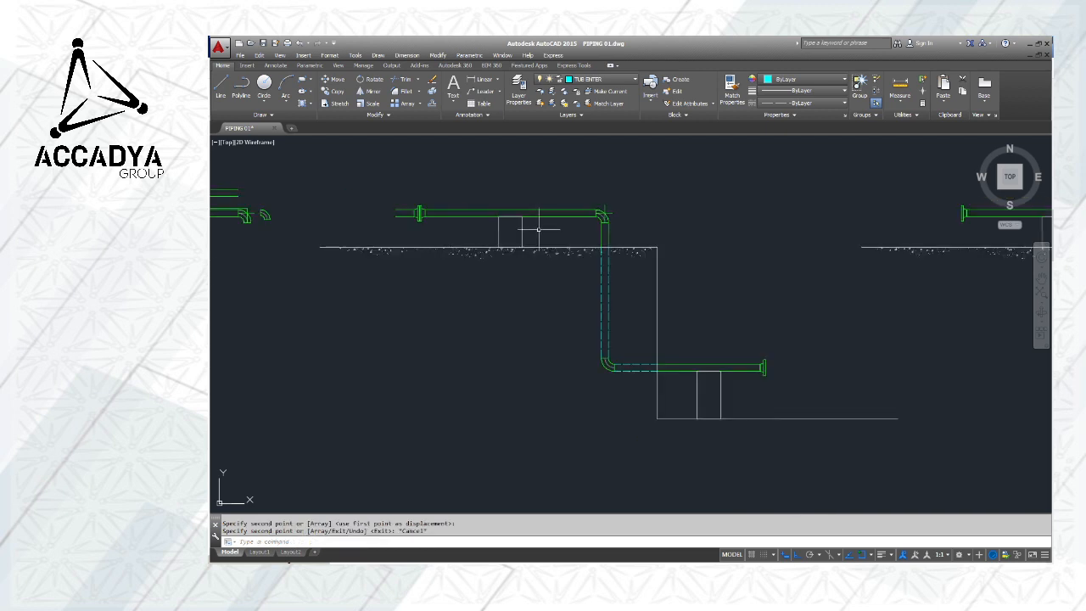
Make NIVEL DE TERRENO the current layer.
middle_drag(667, 297, 669, 314)
scroll(594, 263, up, 6)
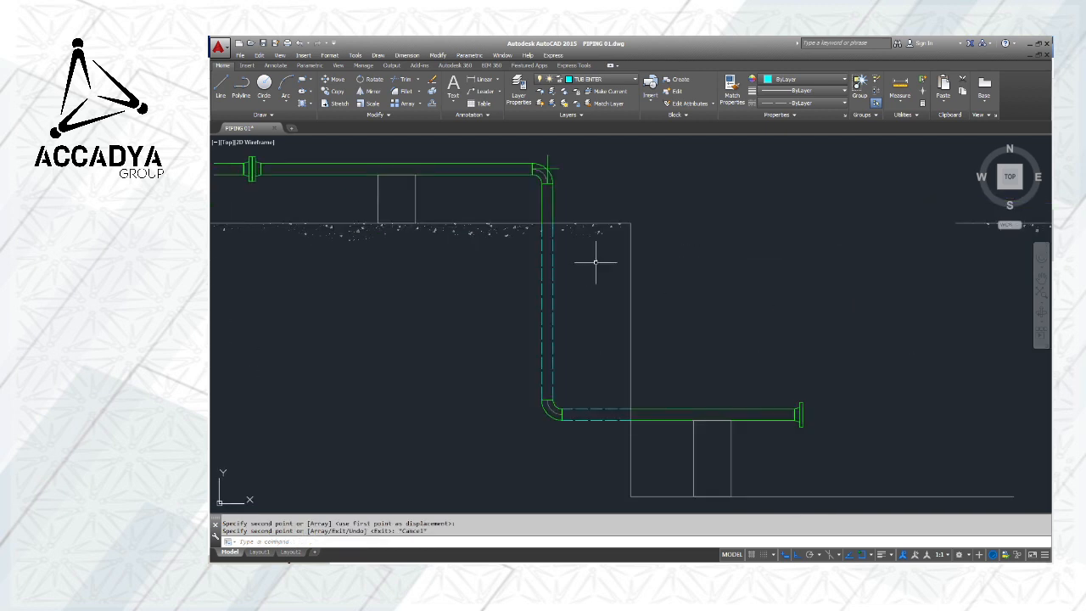
mouse_move(614, 257)
middle_down()
mouse_move(531, 201)
mouse_move(498, 240)
middle_up()
scroll(535, 334, down, 2)
middle_drag(535, 322, 492, 296)
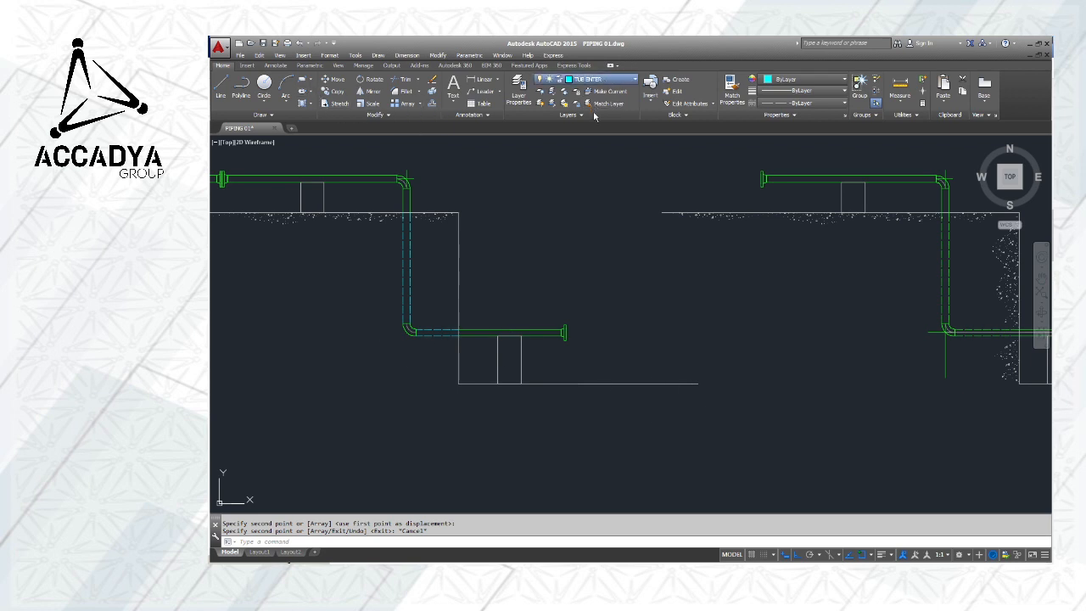
click(589, 176)
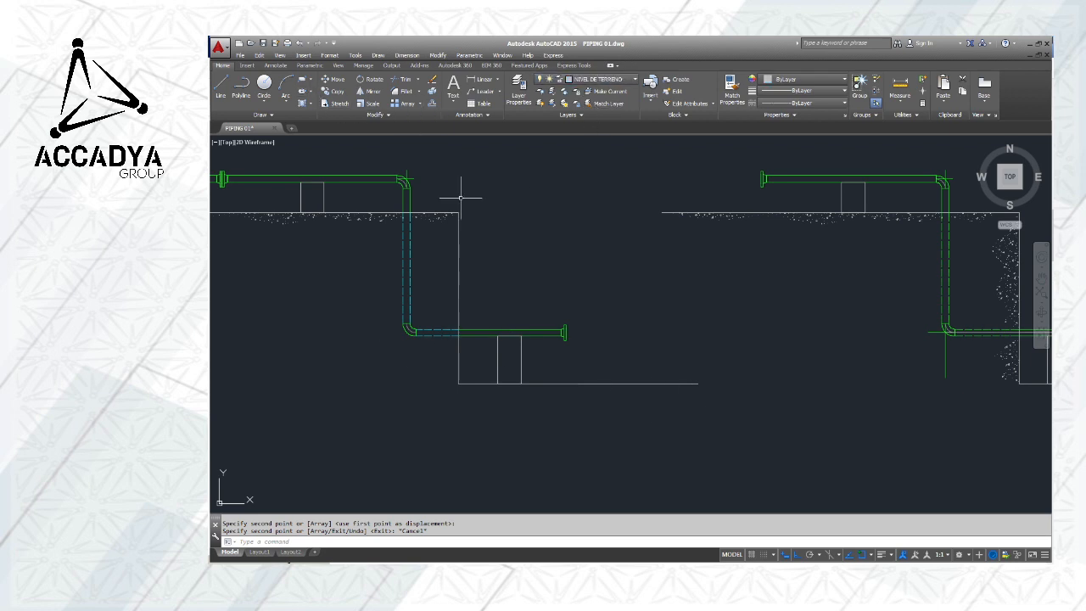
With Ortho off, draw a zigzag polyline below the lower ground line, starting at the wall's base corner and ending at the line's far end.
click(242, 85)
click(458, 384)
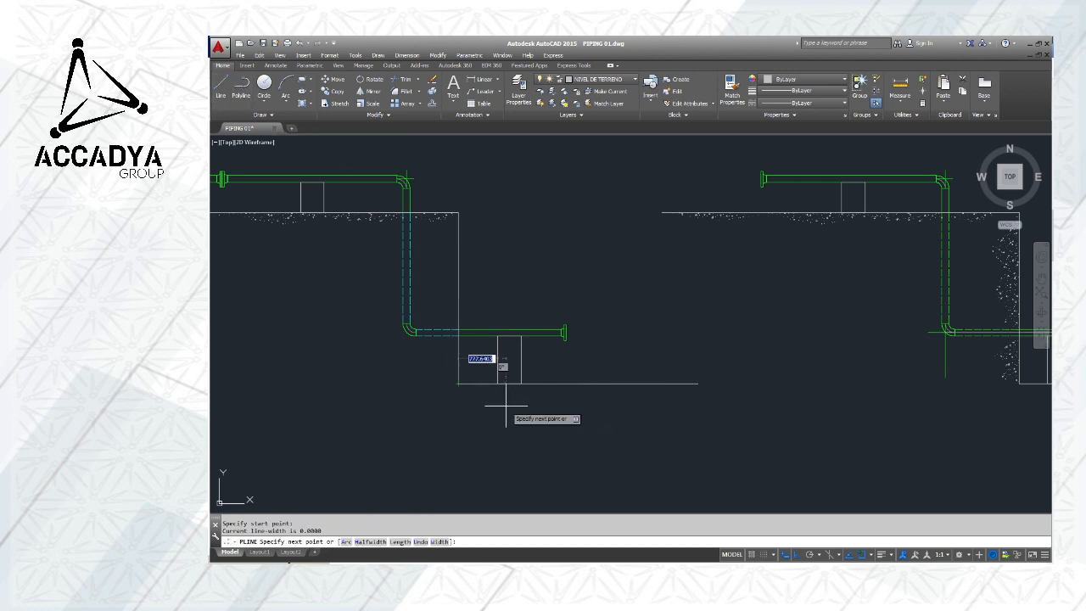
scroll(506, 405, up, 4)
key(F8)
click(554, 408)
click(674, 375)
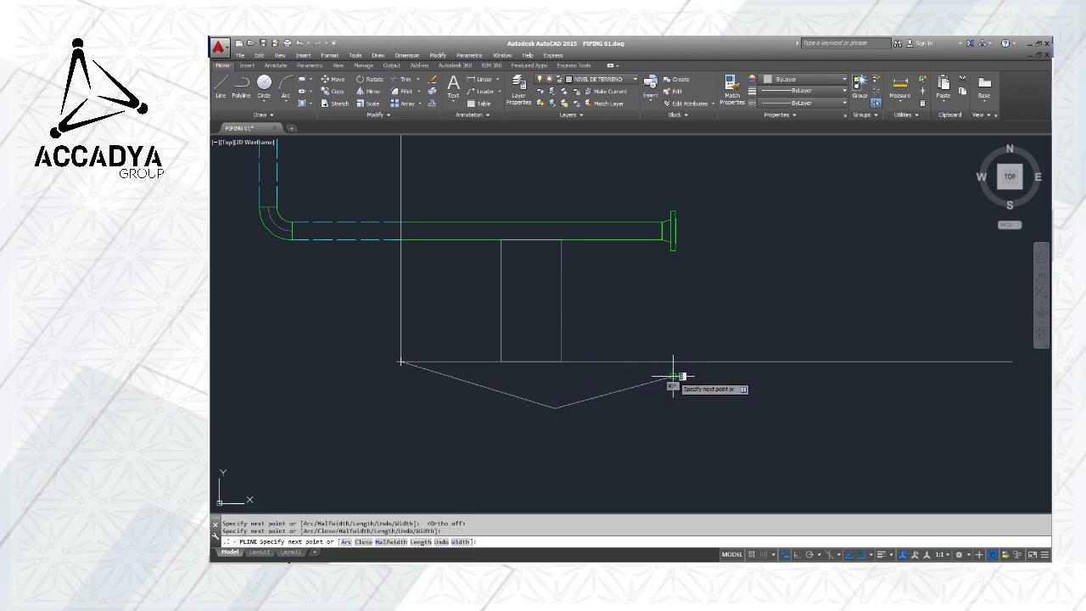
click(781, 404)
click(852, 376)
click(918, 404)
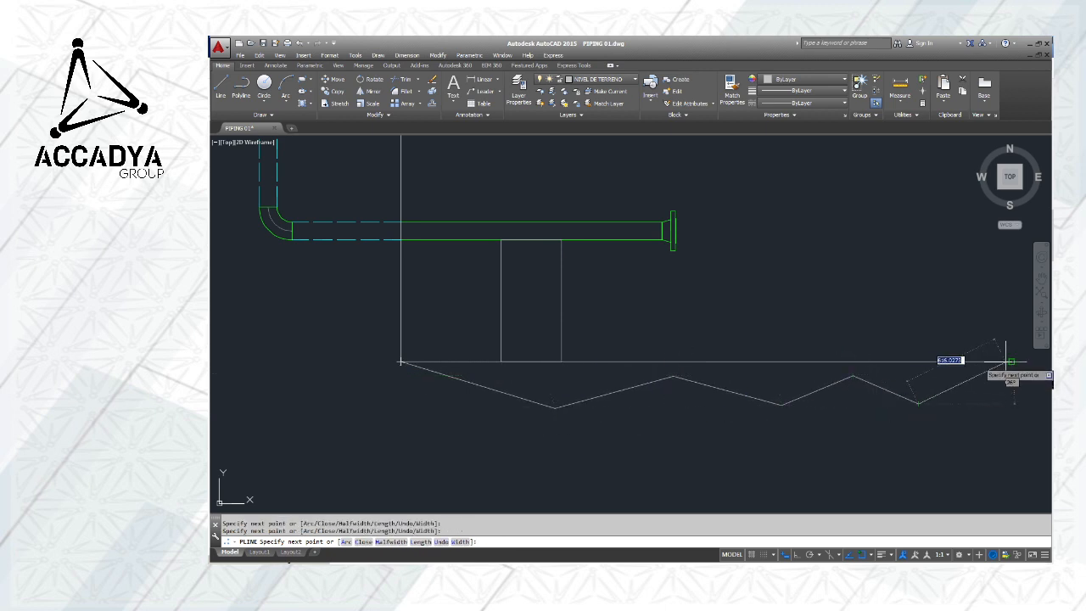
click(951, 361)
key(Escape)
Draw a zigzag polyline behind the vertical ground wall, from its upper corner down to the top edge of the lower pipe.
scroll(650, 376, down, 2)
middle_drag(650, 376, 698, 447)
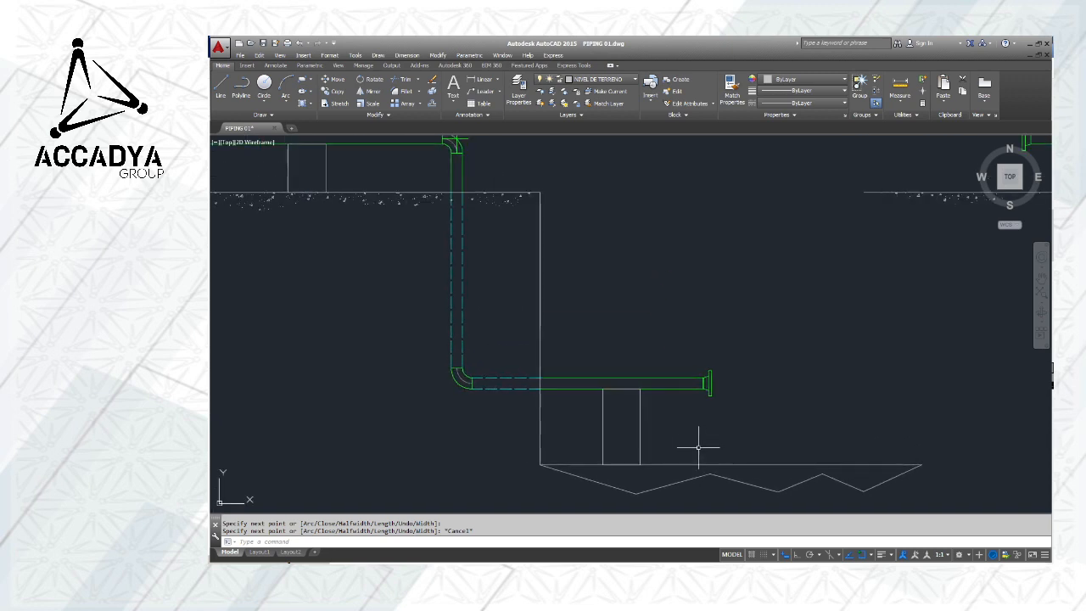
click(241, 85)
click(539, 193)
click(515, 247)
click(530, 281)
click(519, 336)
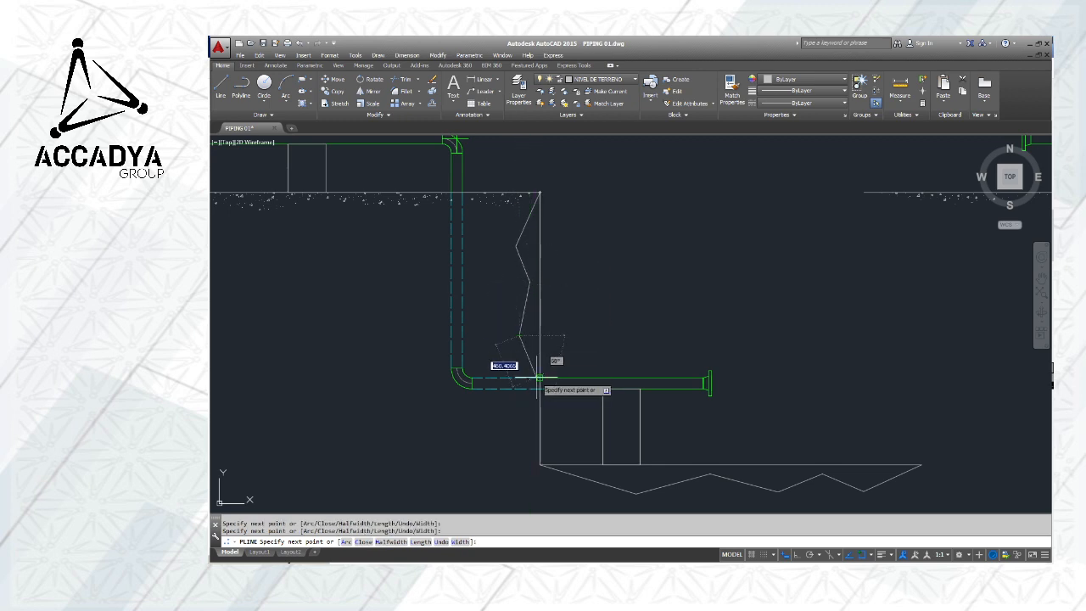
click(543, 378)
key(Escape)
Draw a zigzag polyline behind the wall from the lower pipe's bottom edge down to the wall's base corner.
scroll(475, 293, up, 3)
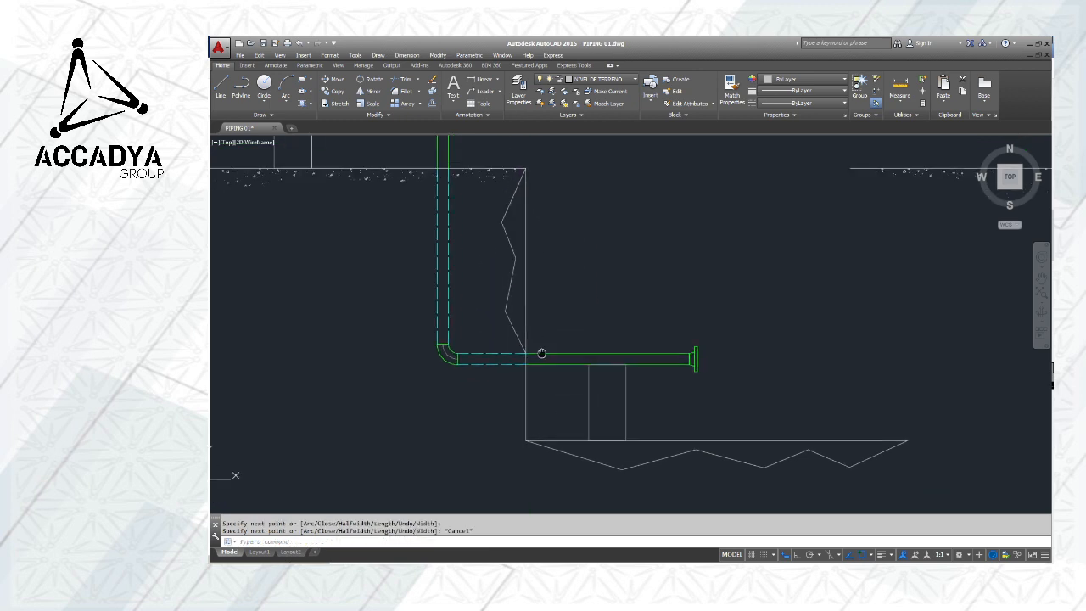
click(242, 85)
click(496, 273)
click(468, 323)
click(483, 346)
click(476, 361)
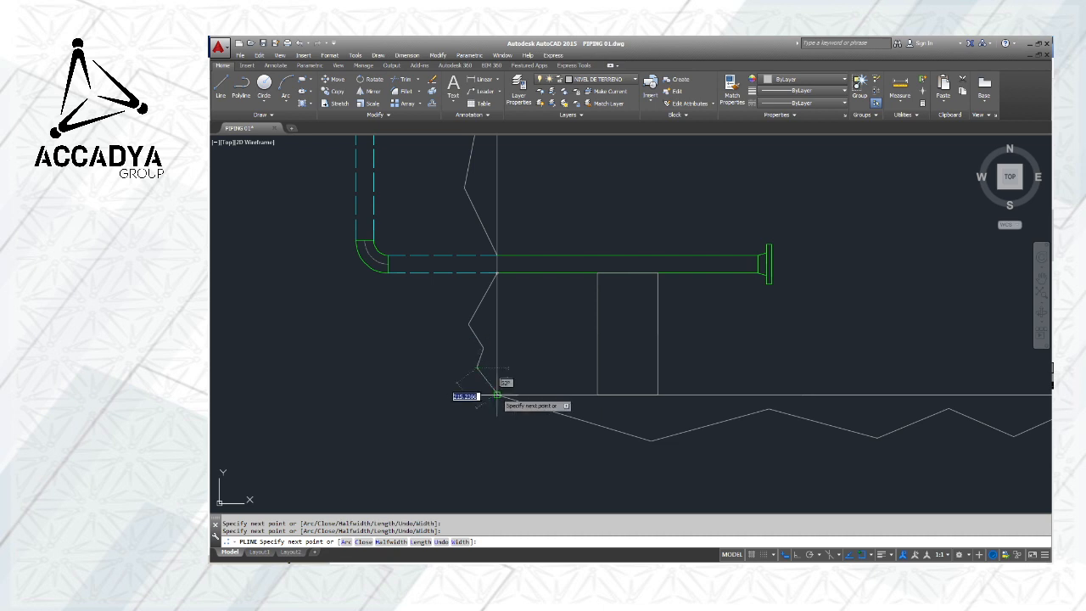
key(Escape)
Hatch the two zigzag areas behind the wall and the one below the lower ground line with AR-CONC at scale 1.
scroll(488, 368, down, 1)
middle_drag(512, 308, 505, 395)
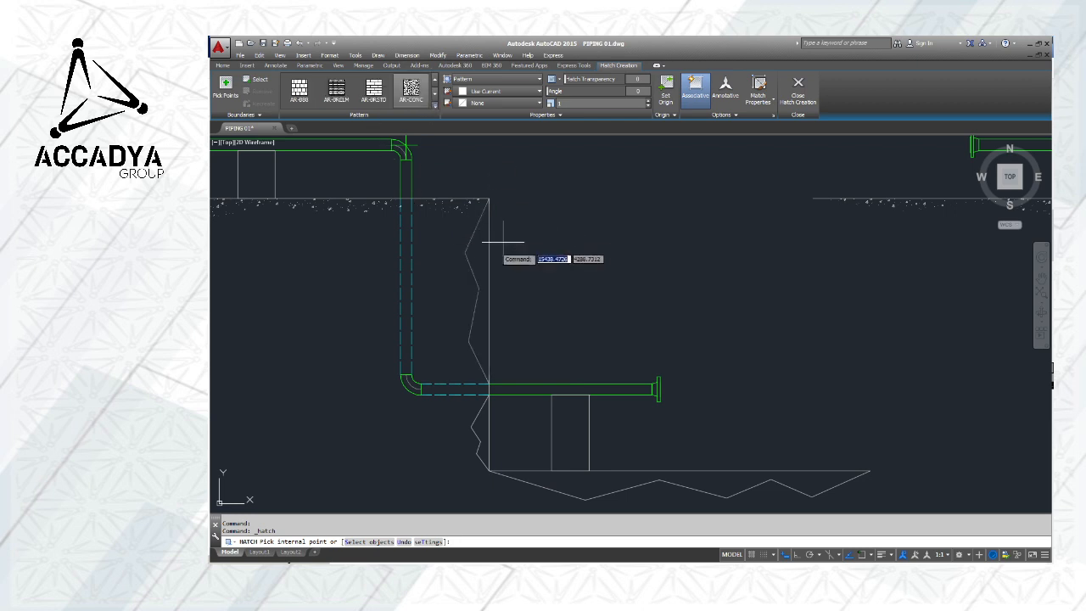
click(473, 259)
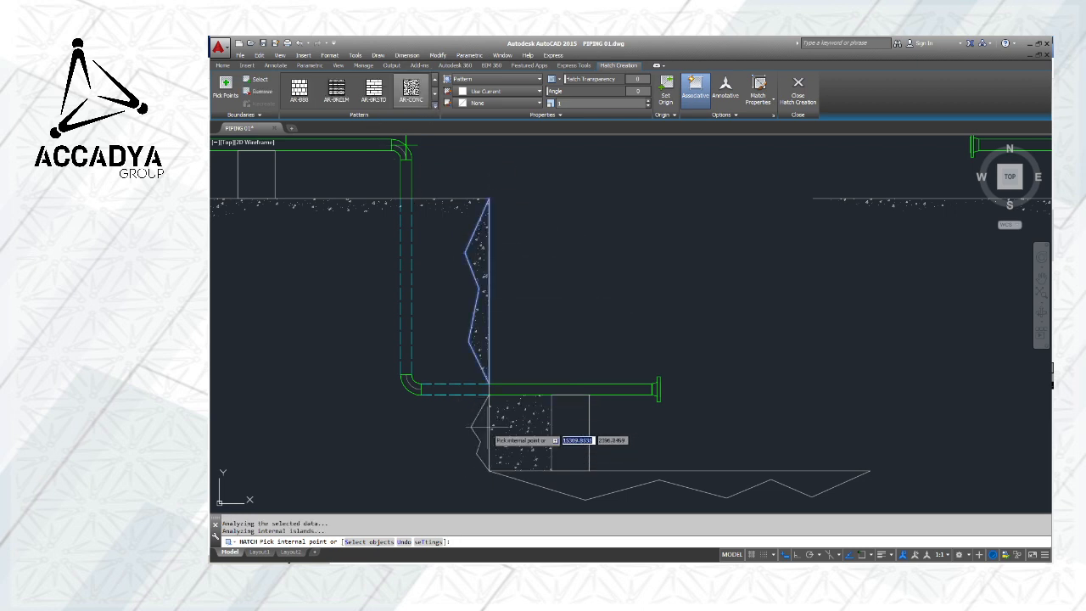
click(477, 425)
click(548, 480)
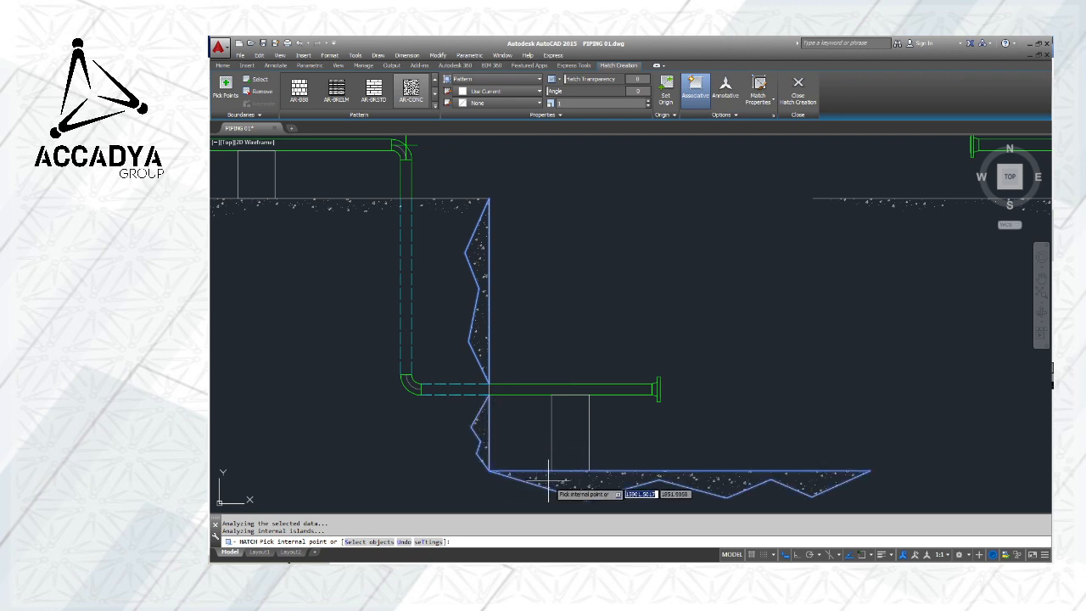
key(Return)
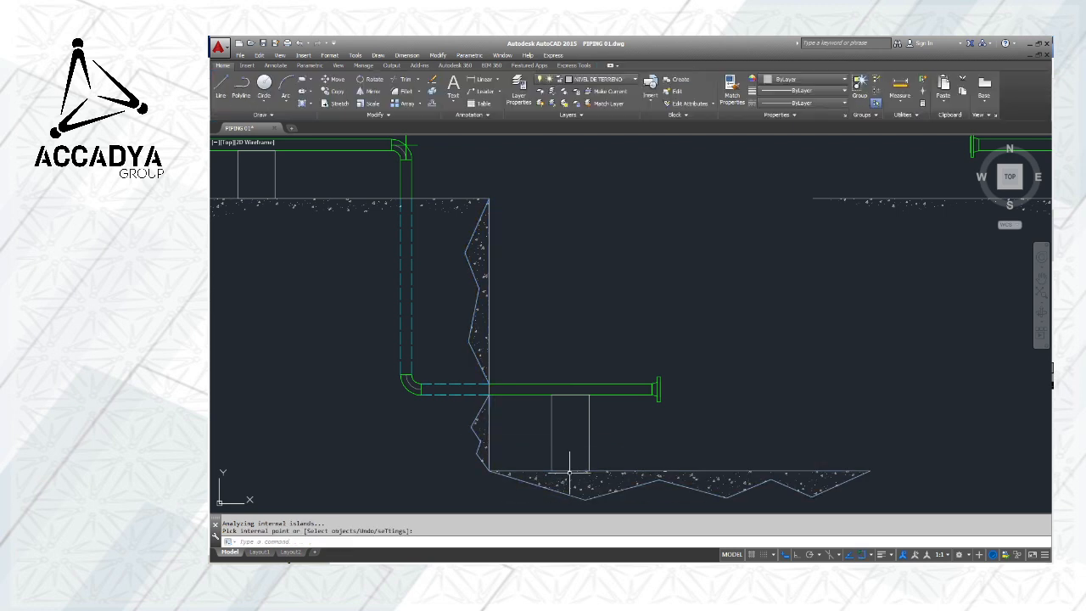
Erase the three zigzag boundary polylines around the wall and lower ground hatches.
click(470, 269)
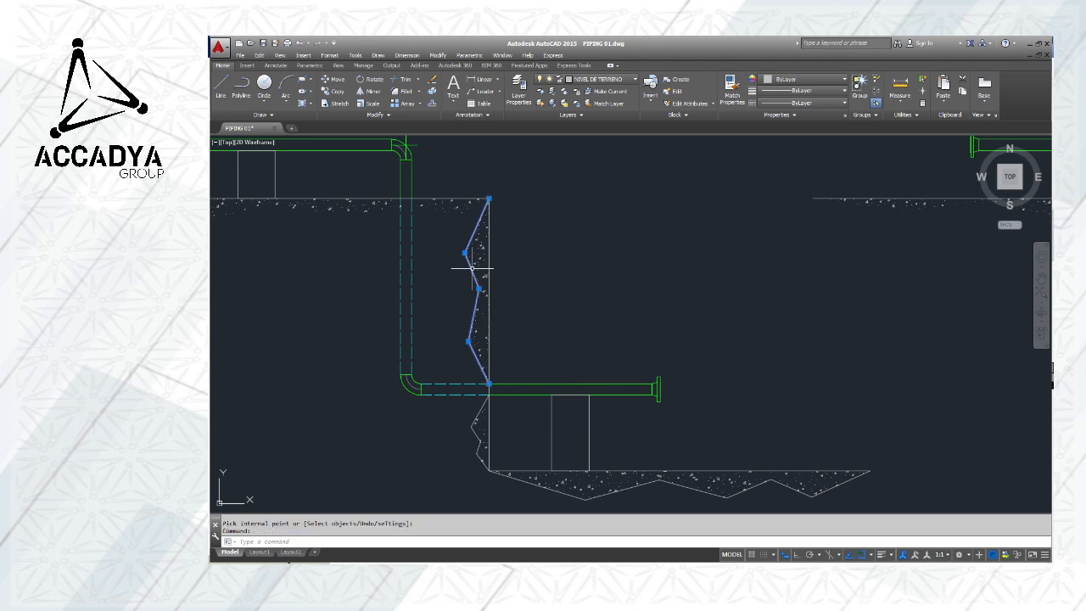
click(480, 410)
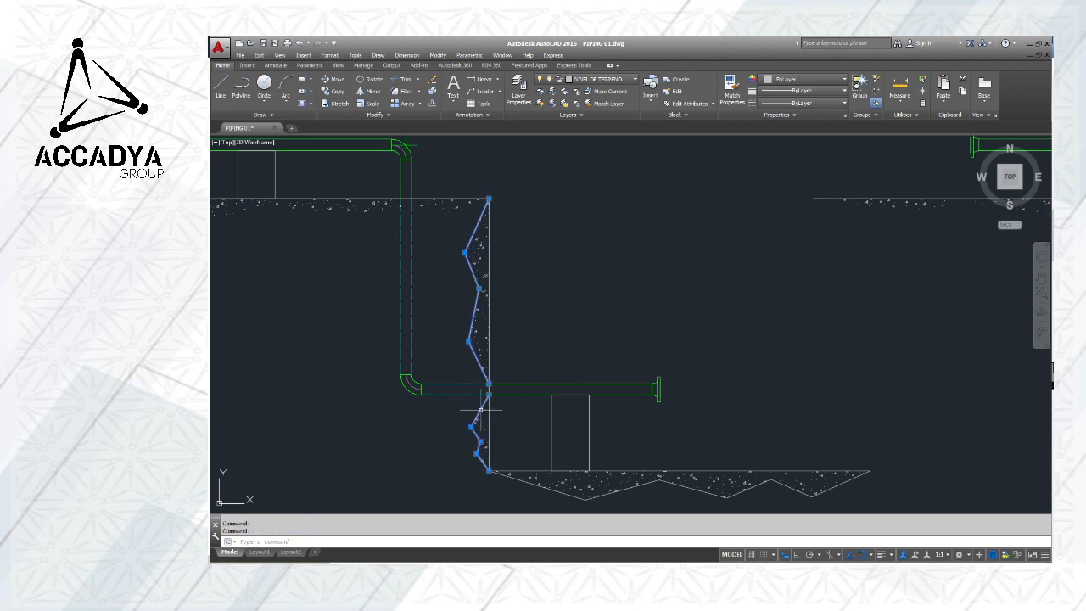
click(543, 487)
key(Delete)
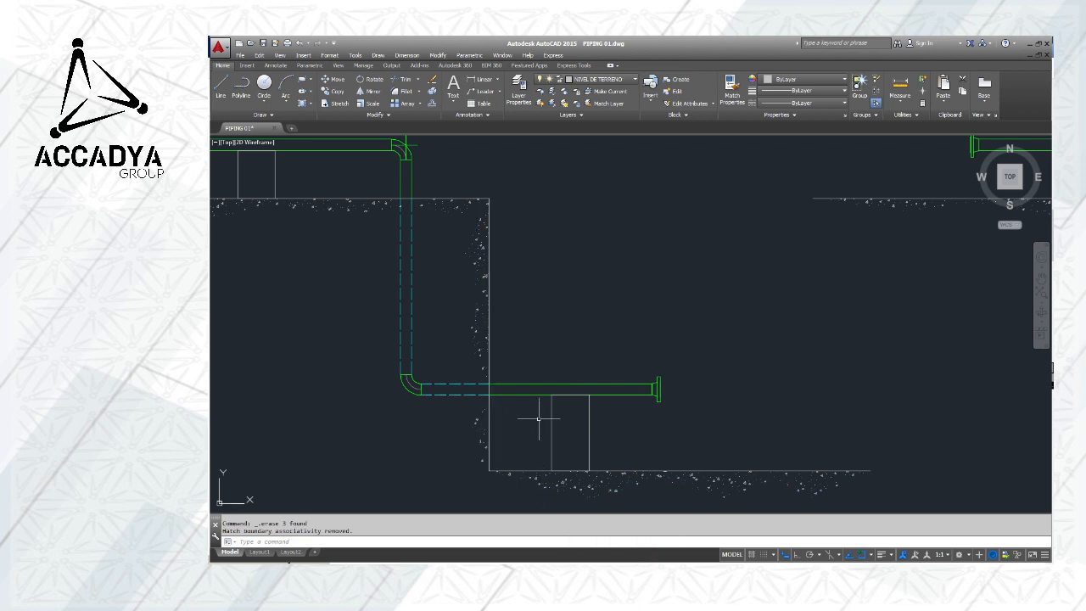
Examine the pipe run's supports, hatched ground and upper flanged section alongside the reference run.
scroll(572, 368, down, 3)
scroll(516, 343, up, 4)
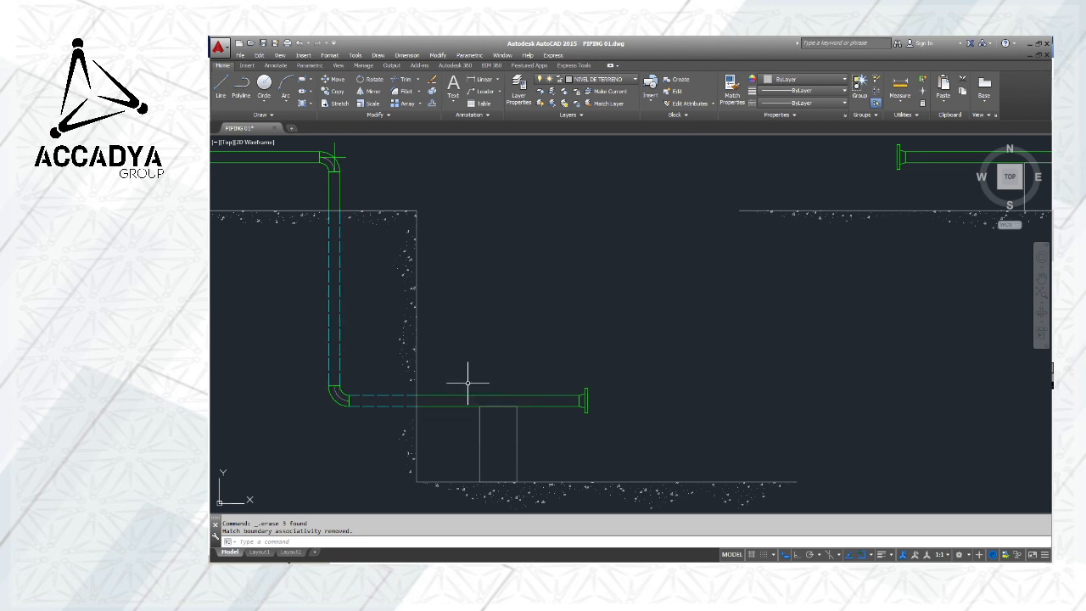
scroll(468, 383, down, 5)
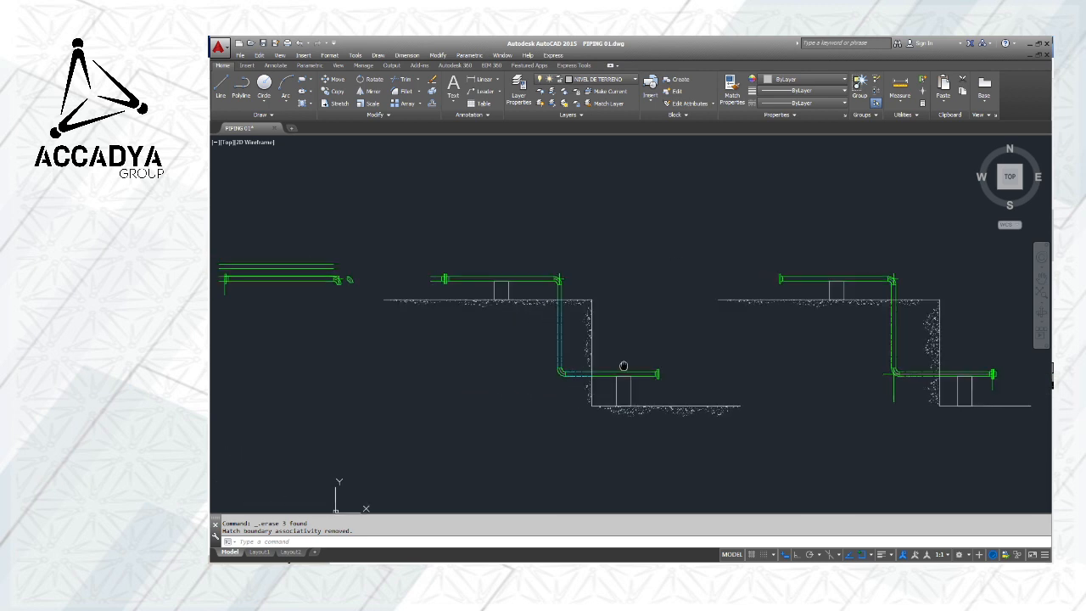
scroll(563, 333, up, 2)
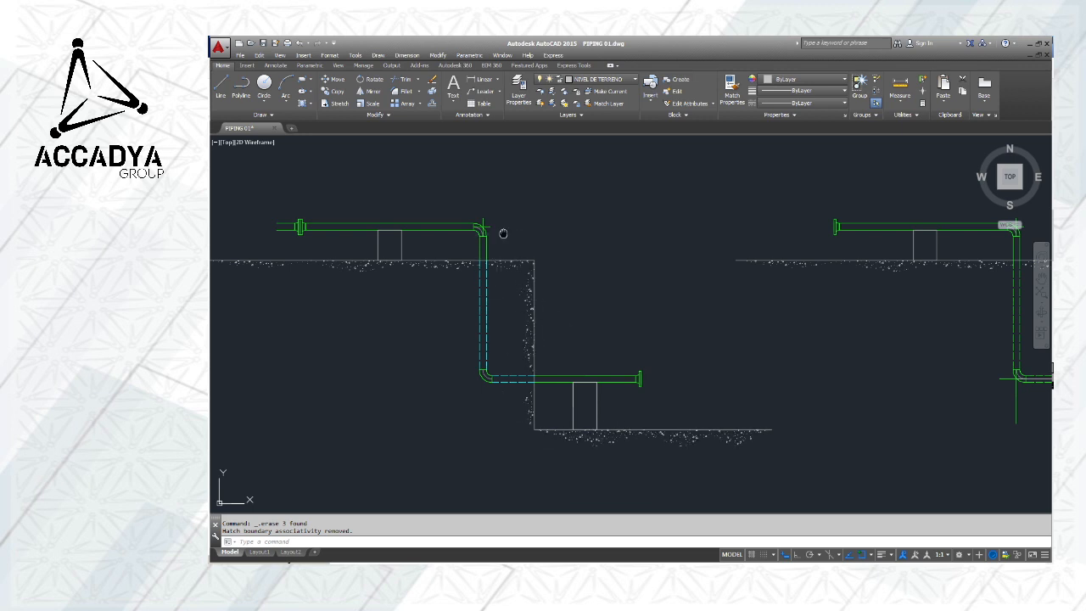
middle_drag(503, 233, 577, 305)
scroll(509, 307, up, 2)
scroll(507, 307, up, 2)
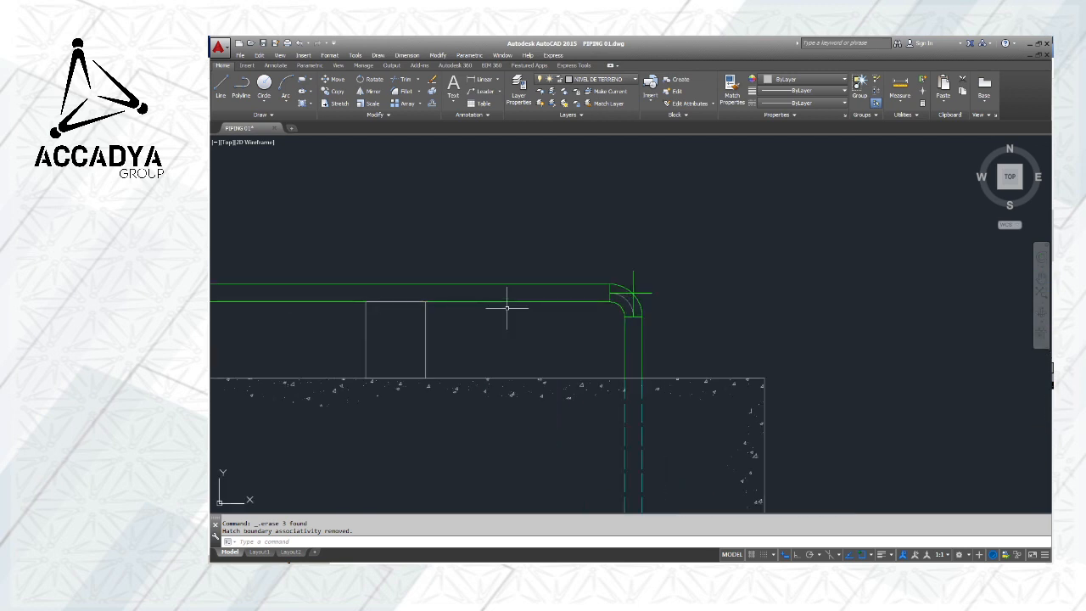
scroll(593, 307, down, 3)
scroll(582, 311, up, 3)
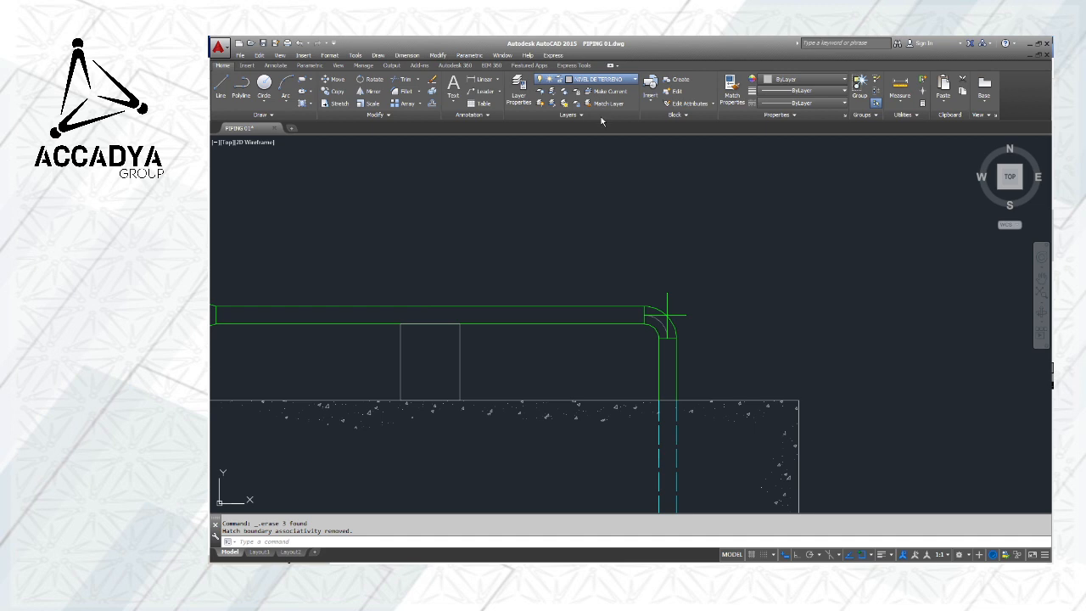
middle_drag(548, 262, 684, 283)
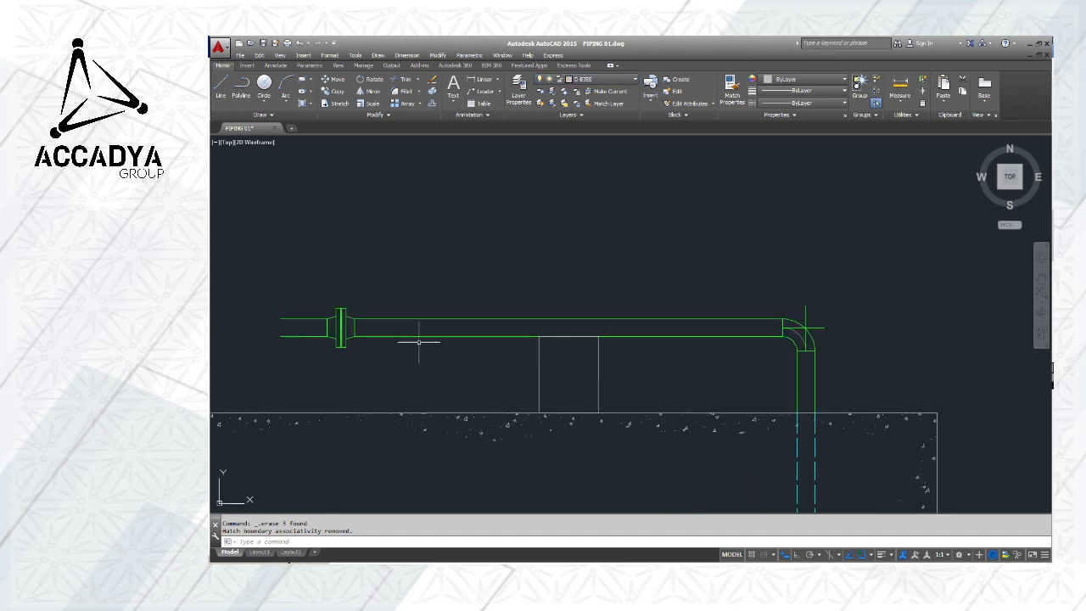
Draw a centreline through the upper pipe from the flange neck's end midpoint to the upper elbow's horizontal end midpoint.
click(221, 85)
scroll(339, 339, up, 5)
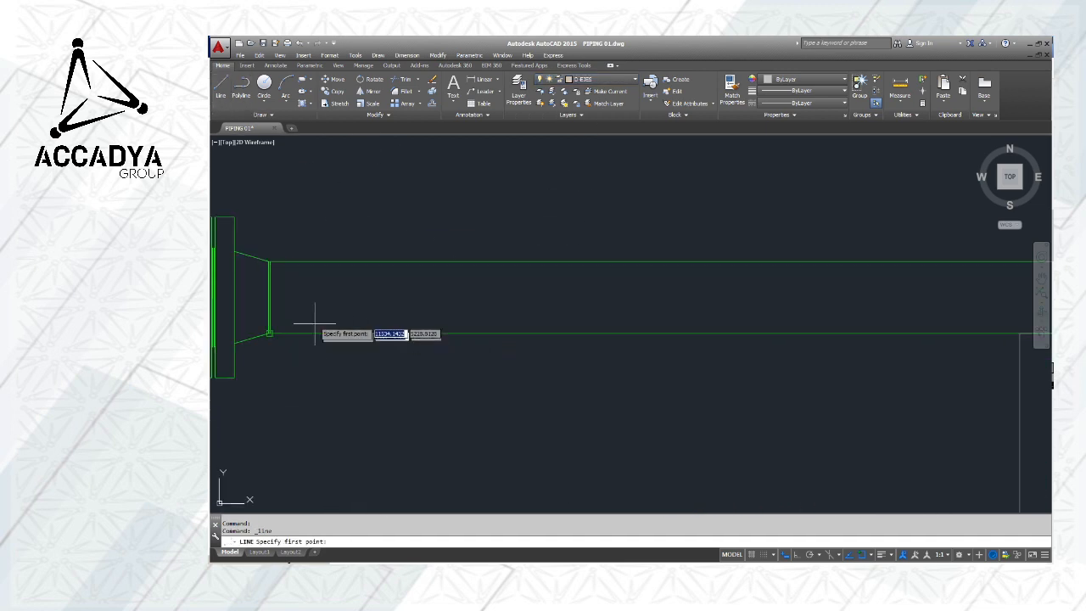
scroll(269, 299, down, 4)
click(270, 299)
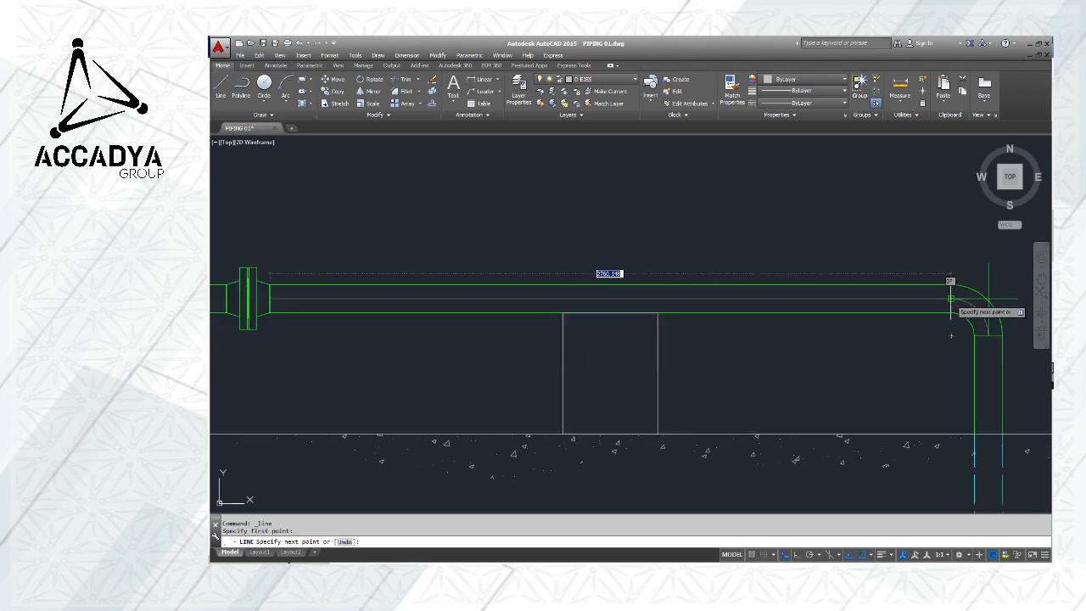
click(950, 299)
key(Escape)
scroll(894, 313, down, 2)
middle_drag(894, 313, 585, 211)
scroll(584, 211, down, 2)
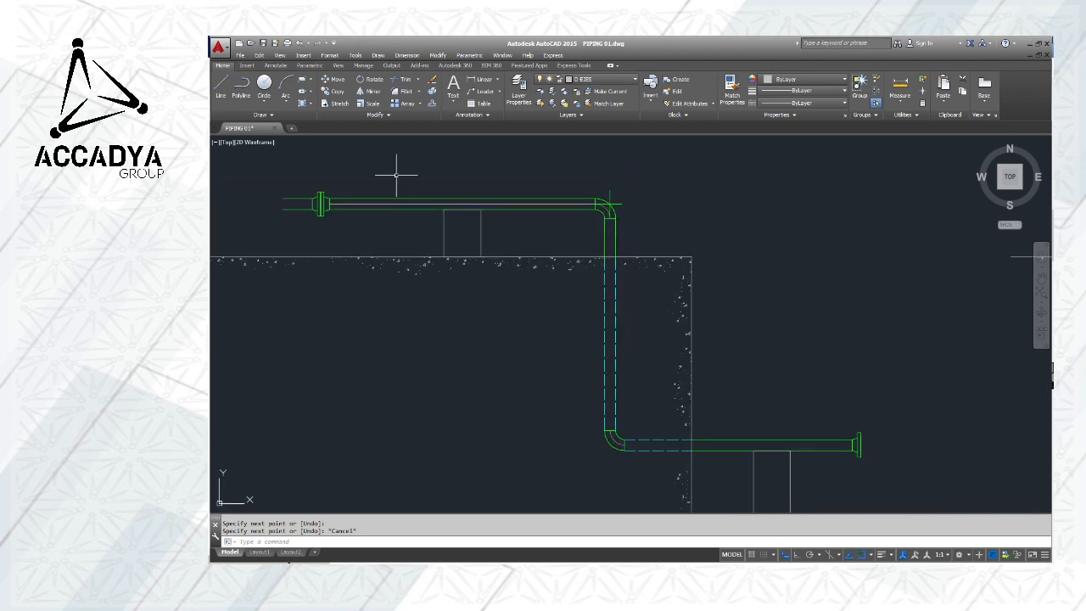
Draw a vertical centreline through the dashed buried pipe from the upper elbow's lower end midpoint to the lower elbow's upper end midpoint.
click(221, 85)
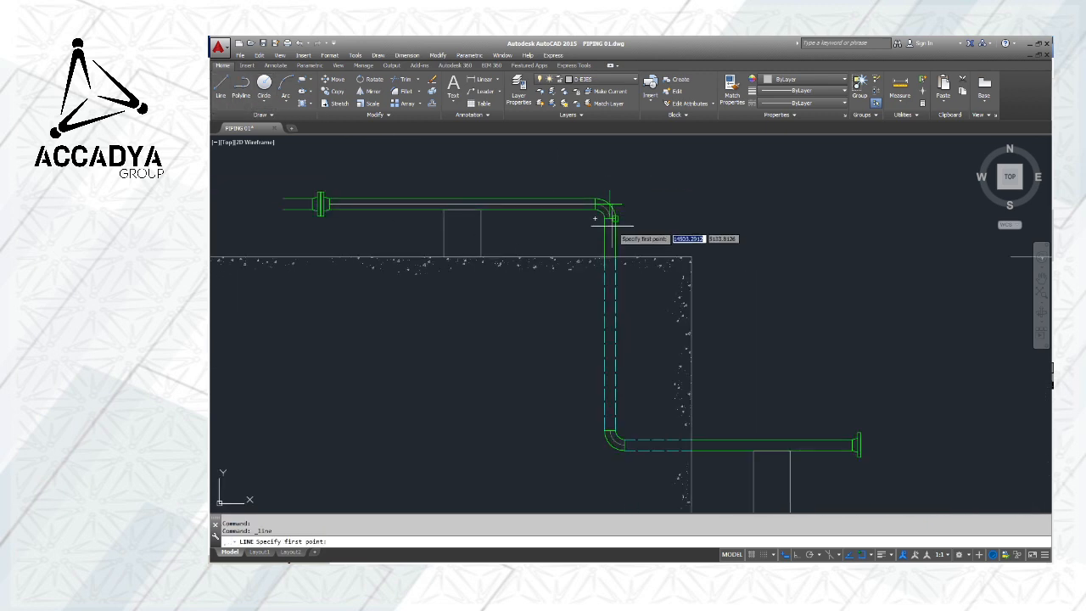
click(609, 218)
scroll(604, 432, up, 3)
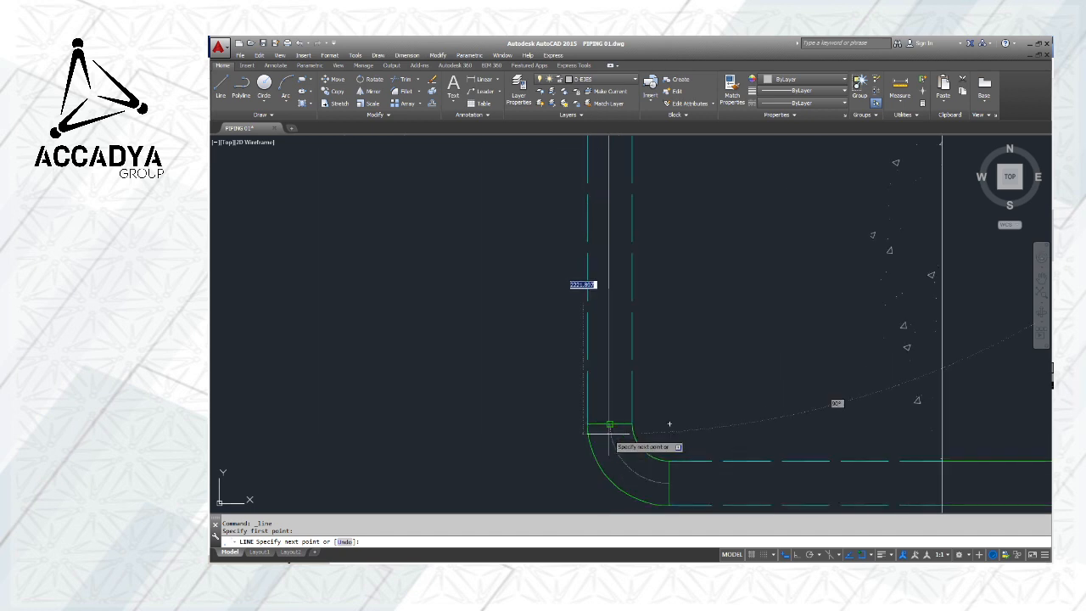
key(Escape)
scroll(673, 399, down, 2)
middle_drag(674, 399, 414, 310)
scroll(414, 311, down, 4)
scroll(446, 339, up, 4)
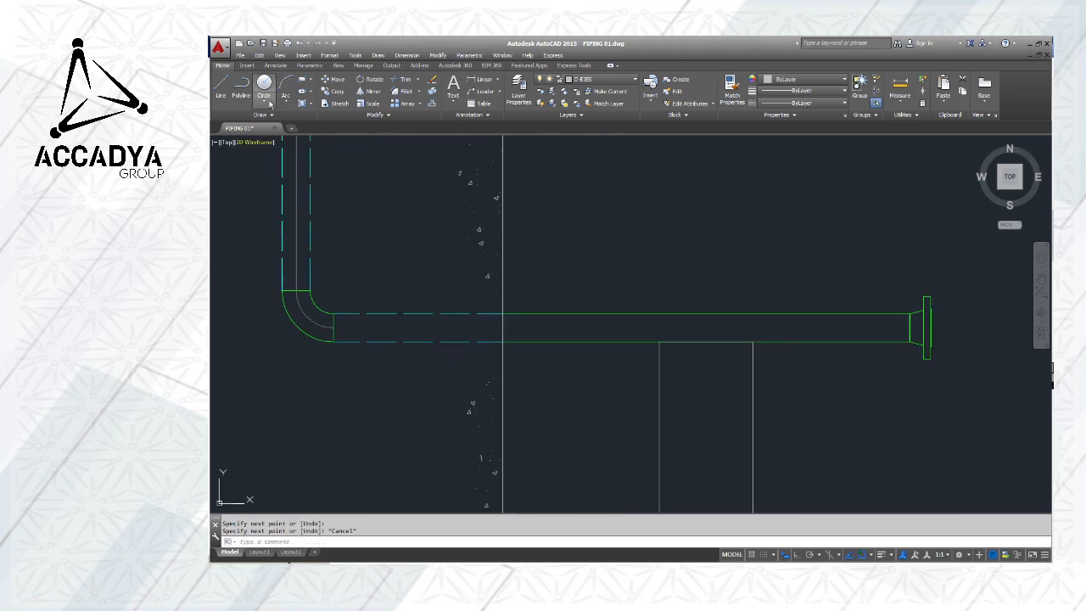
Draw a centreline through the lower horizontal pipe from the lower elbow's end midpoint to the flange neck.
click(222, 85)
click(333, 327)
click(909, 327)
key(Escape)
scroll(645, 305, down, 4)
mouse_move(689, 235)
middle_down()
mouse_move(682, 374)
mouse_move(592, 331)
middle_up()
scroll(660, 366, down, 2)
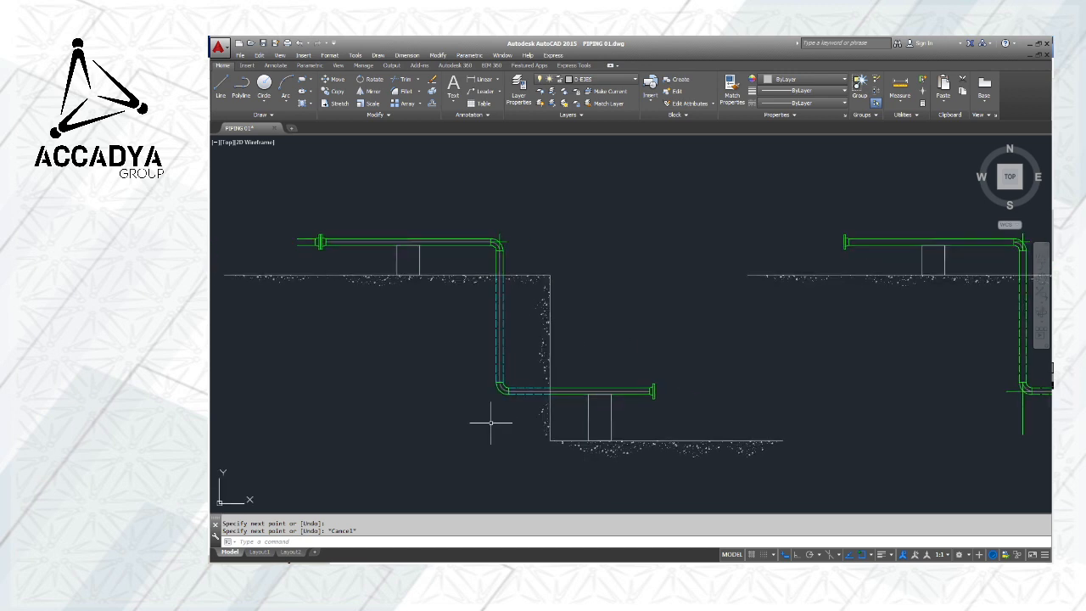
Extend the lower pipe's axis with a horizontal line drawn in Ortho mode from the lower elbow's end midpoint to past its outer curve.
scroll(492, 398, up, 5)
click(220, 85)
click(588, 366)
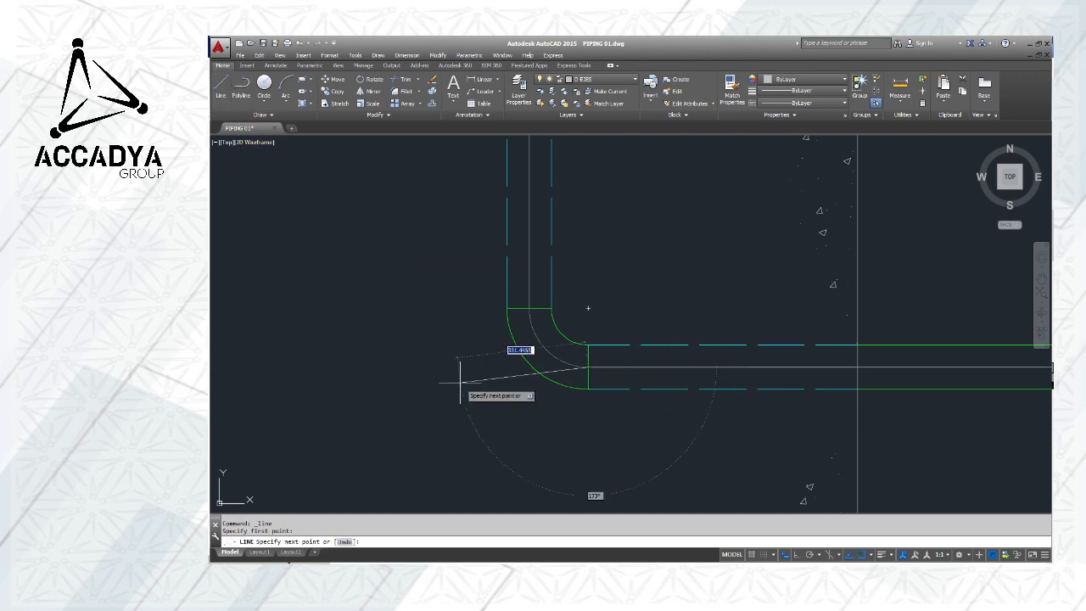
key(F8)
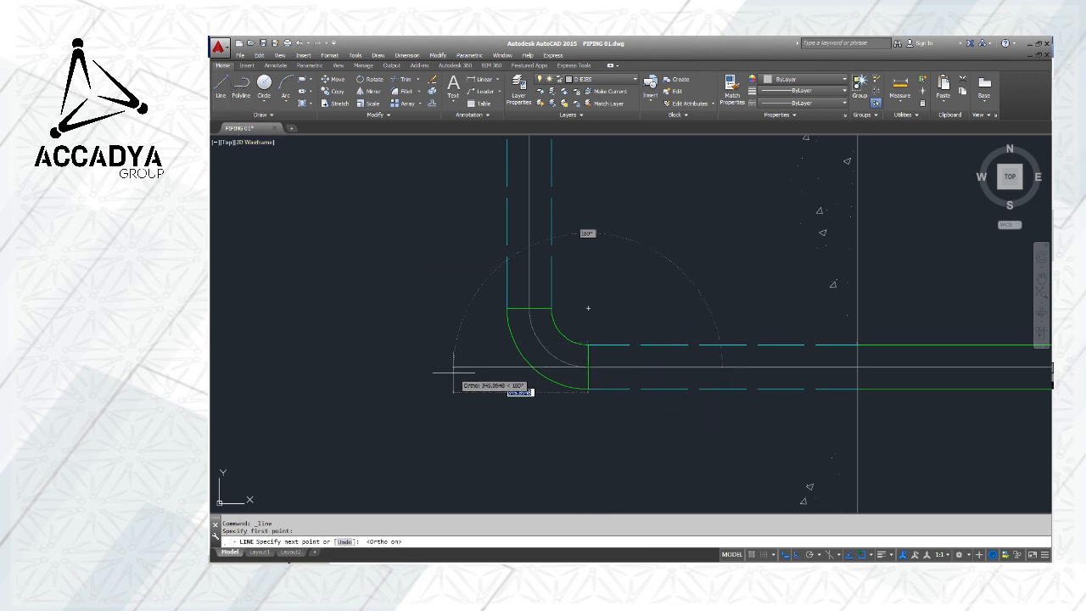
click(458, 367)
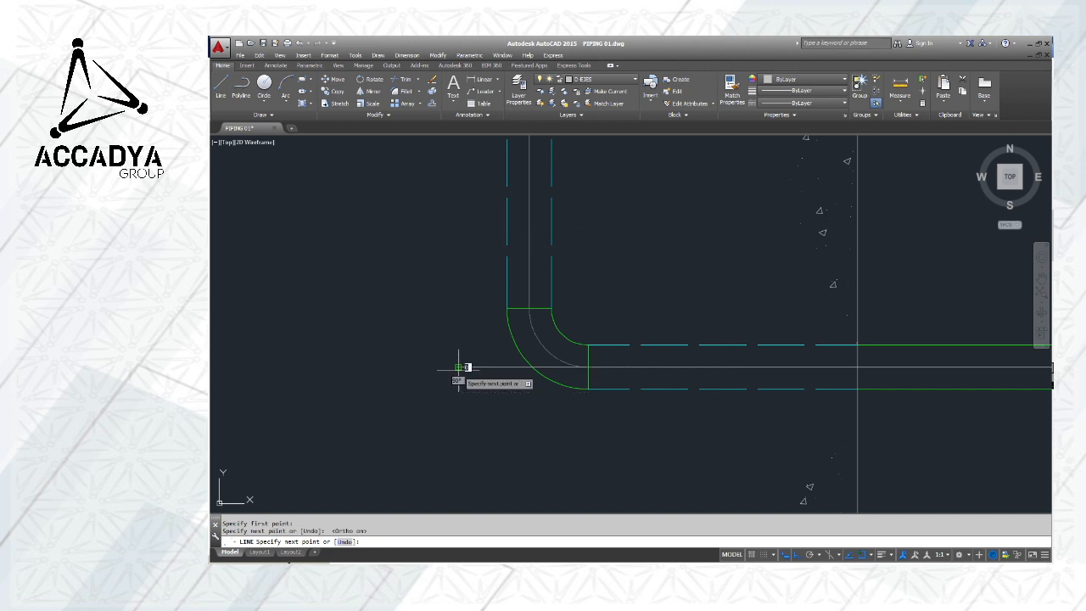
key(Escape)
Draw a vertical axis line from the lower elbow's upper end midpoint down past its outer curve to cross the horizontal one.
click(223, 90)
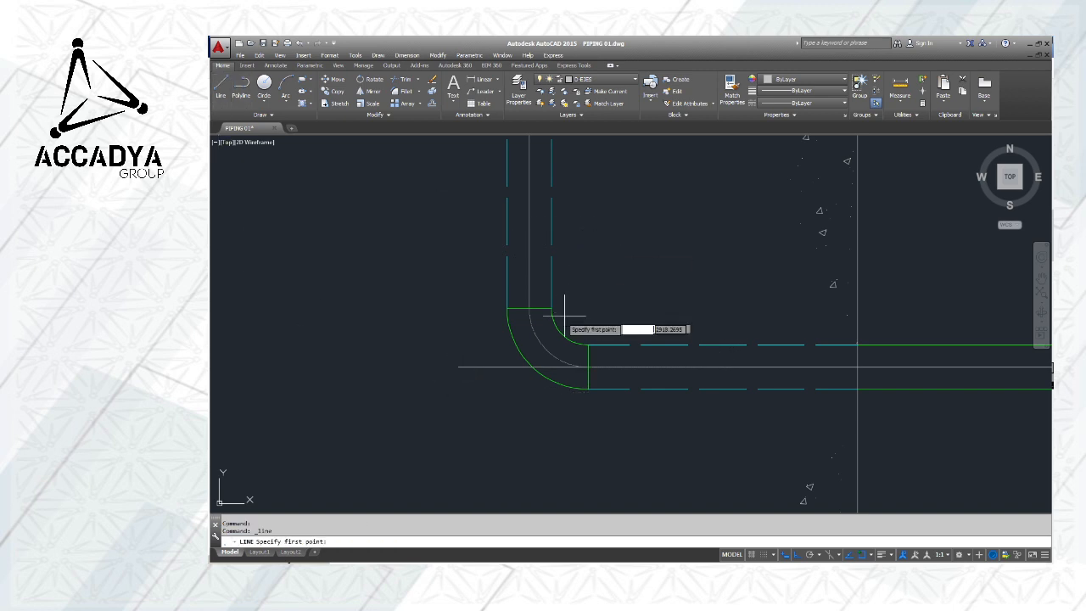
click(507, 308)
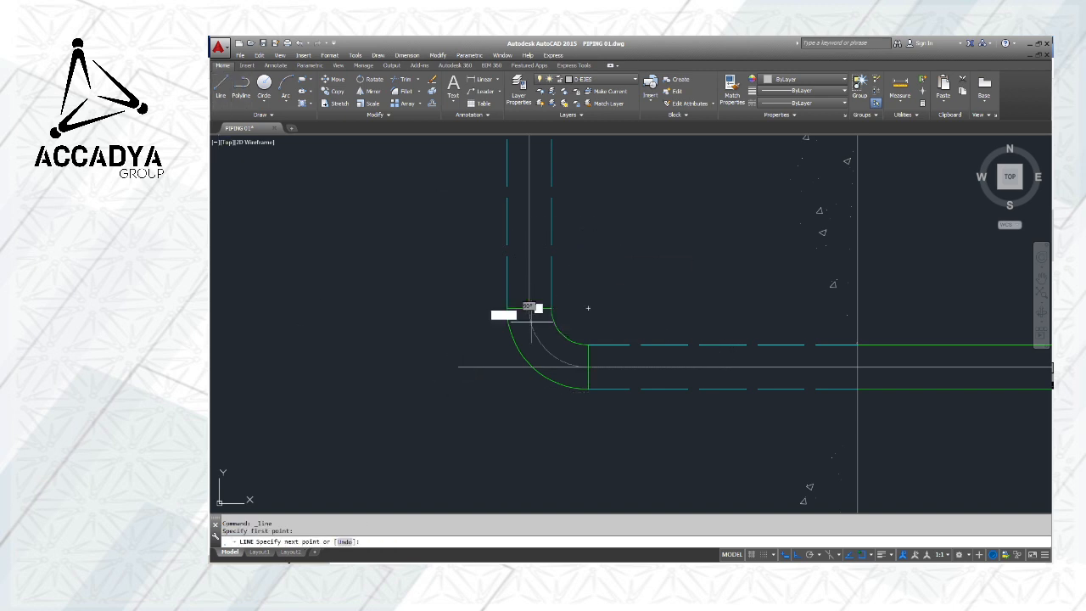
click(523, 407)
key(Escape)
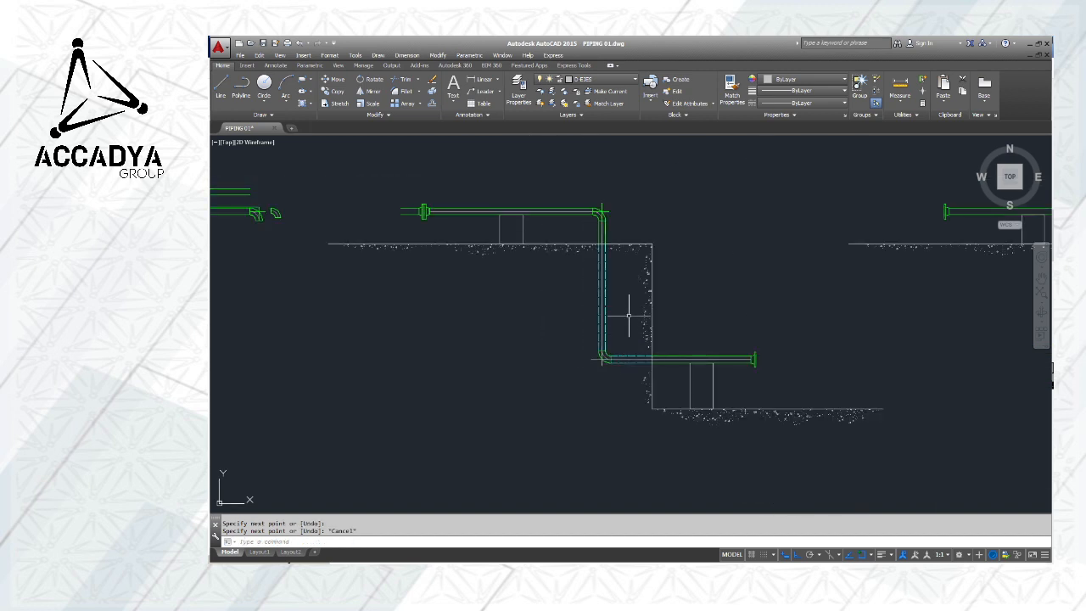
Move the two green crossing axis lines at the upper elbow to the same layer as the new centrelines.
middle_drag(625, 311, 611, 383)
scroll(611, 384, up, 5)
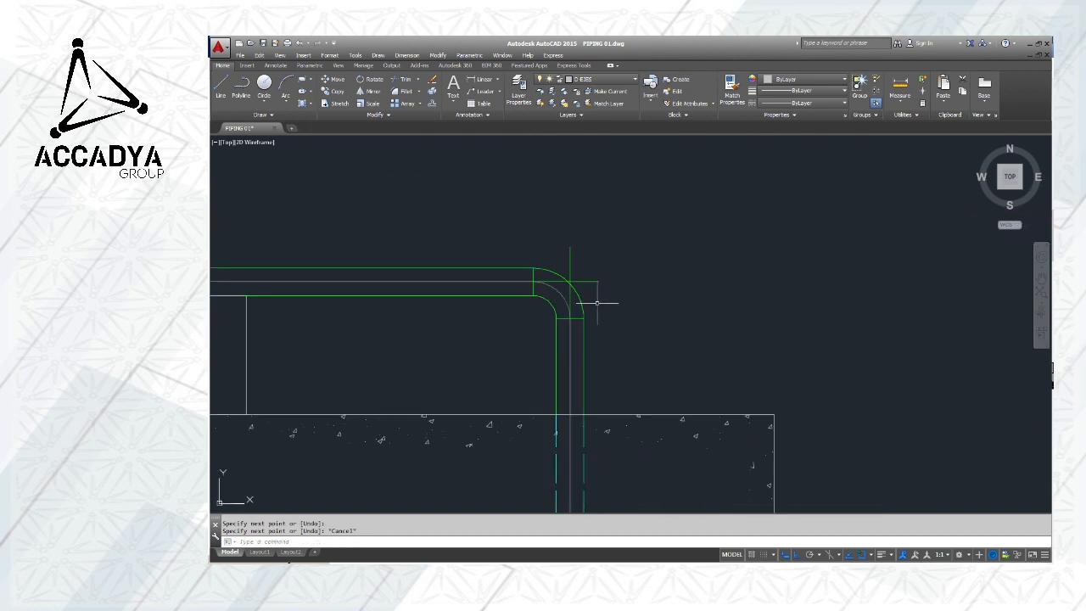
click(589, 281)
click(553, 263)
key(Escape)
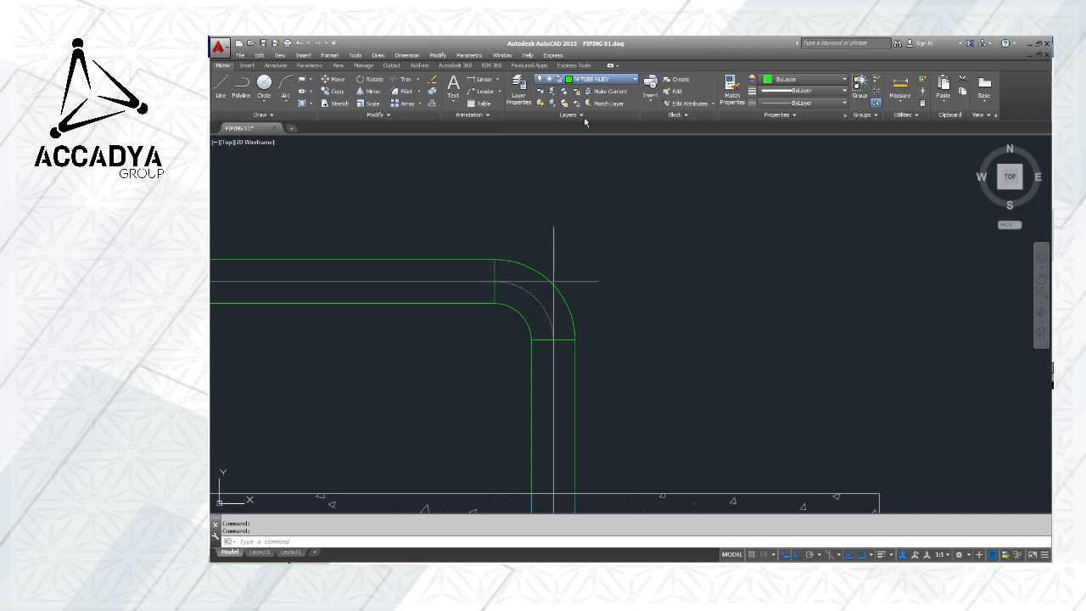
key(Escape)
Compare the centrelines of the whole pipe run with those of the reference run.
scroll(697, 292, down, 6)
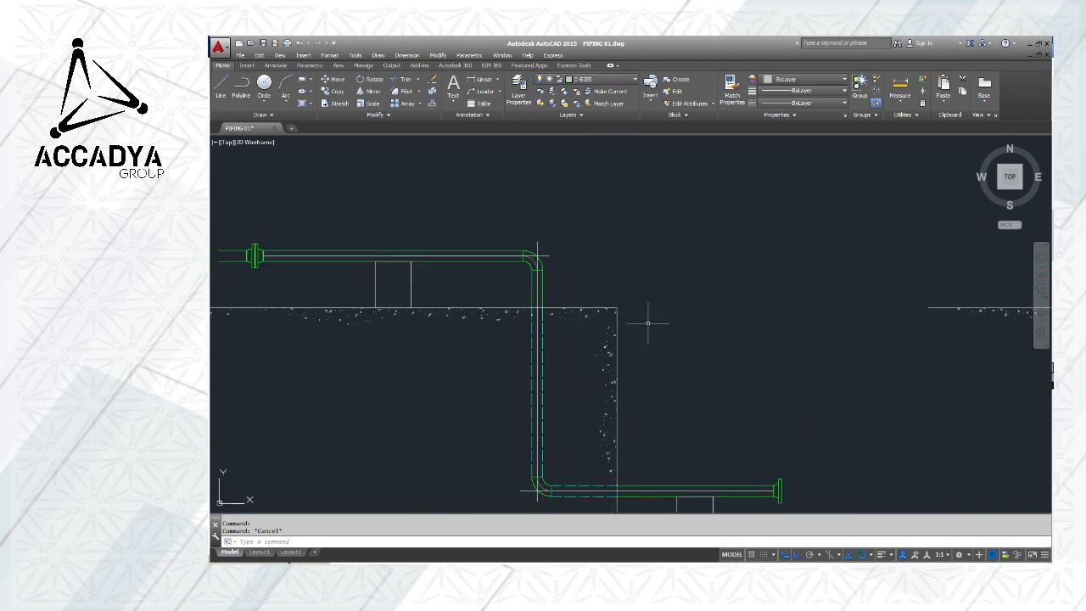
middle_drag(703, 436, 596, 340)
scroll(619, 351, down, 4)
scroll(617, 350, up, 2)
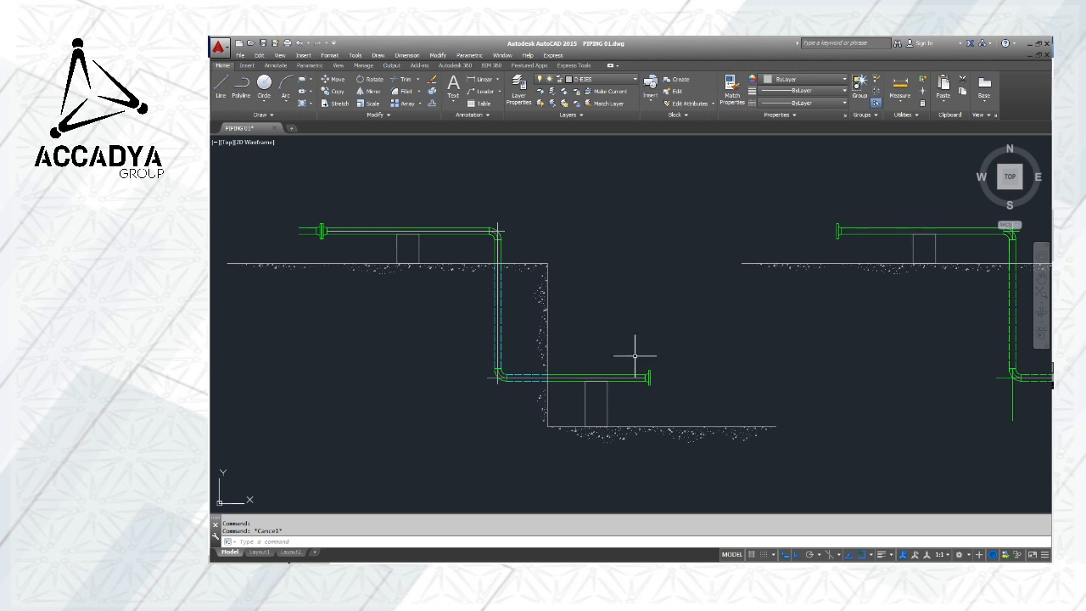
scroll(650, 345, down, 2)
middle_drag(652, 345, 627, 335)
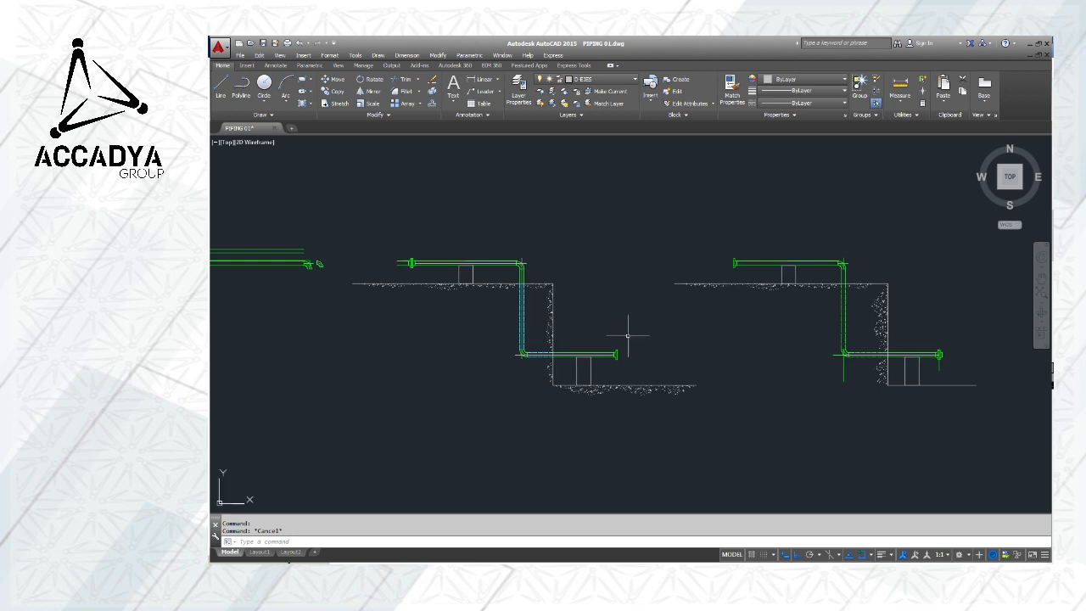